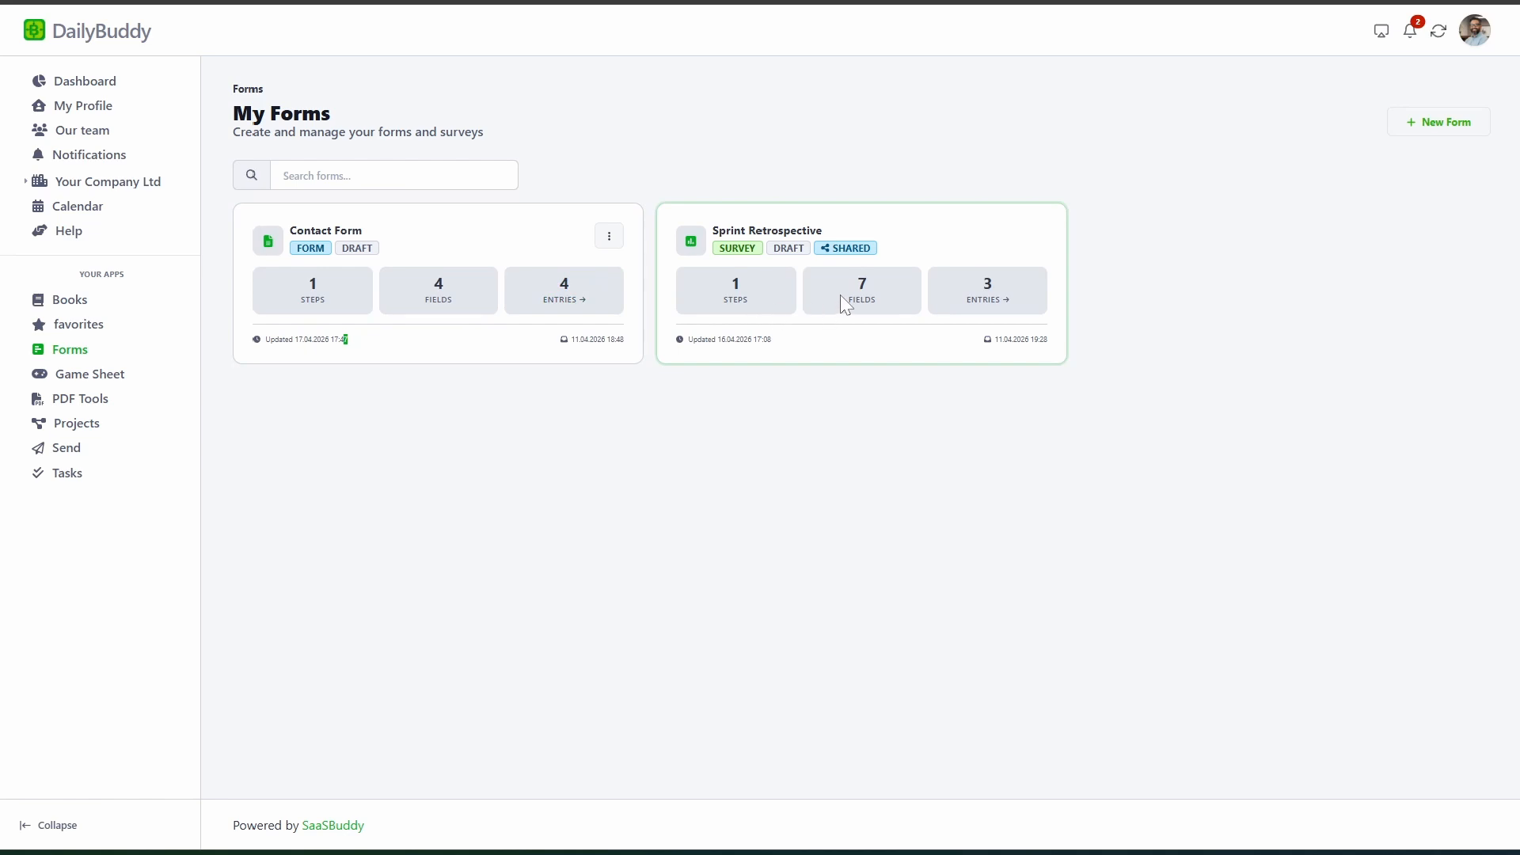
Review the Contact Form's entries and view the full details of the Support Request submission
click(561, 291)
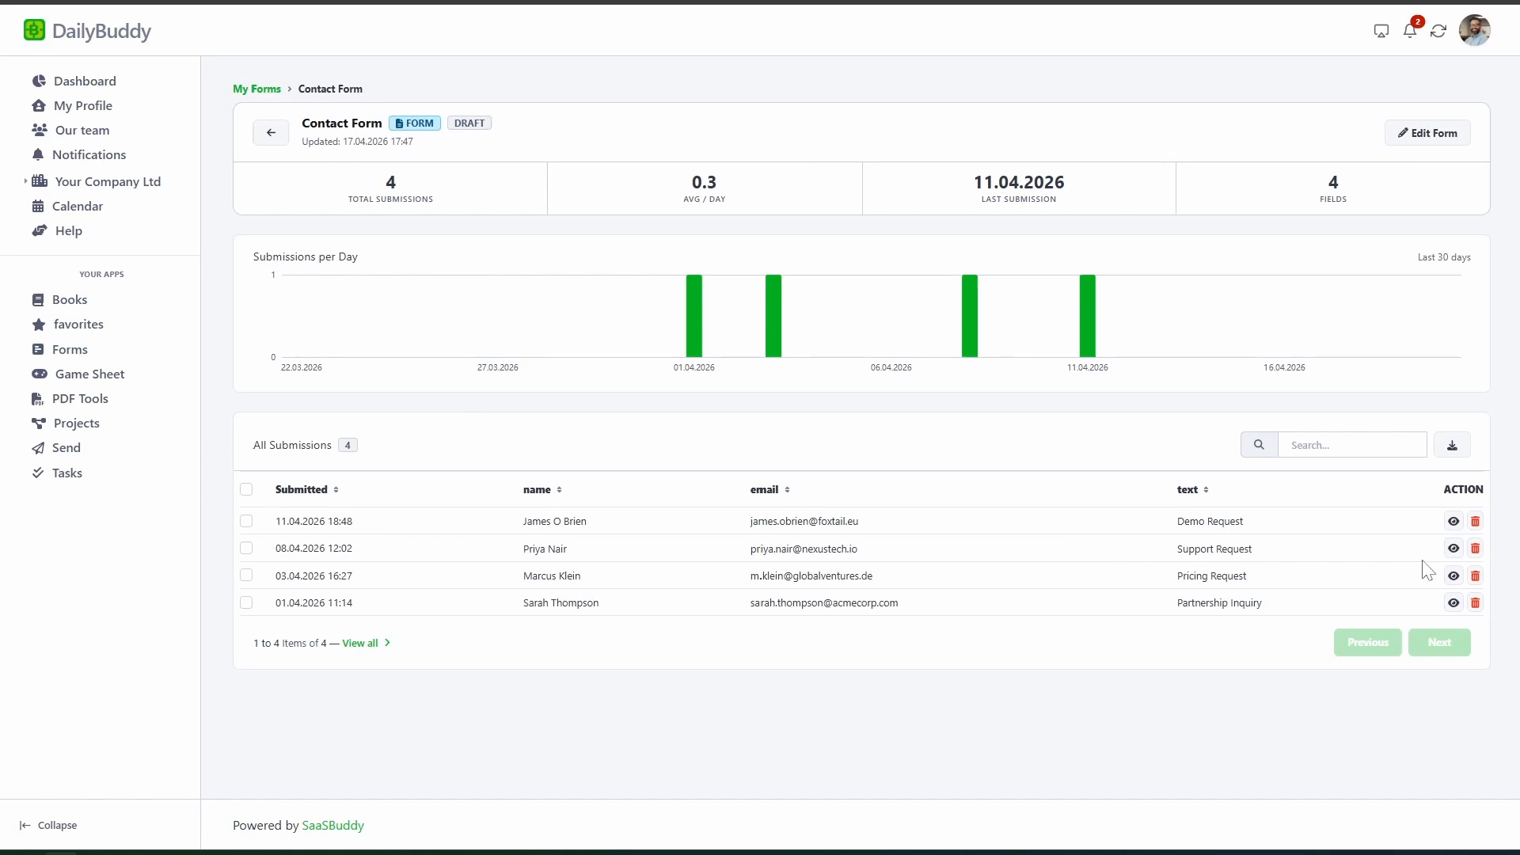
click(1453, 550)
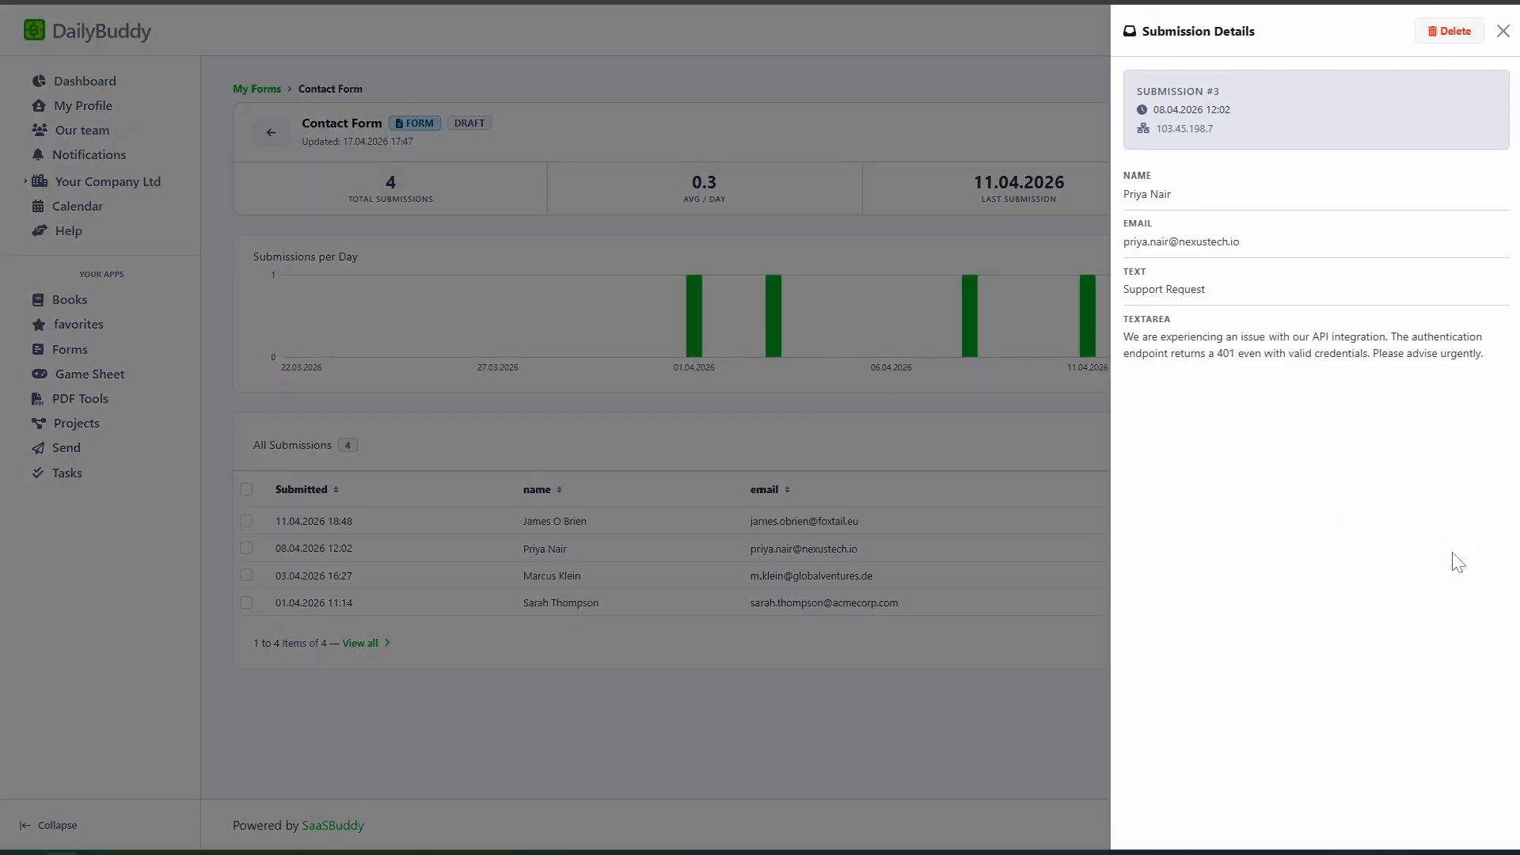
click(1502, 30)
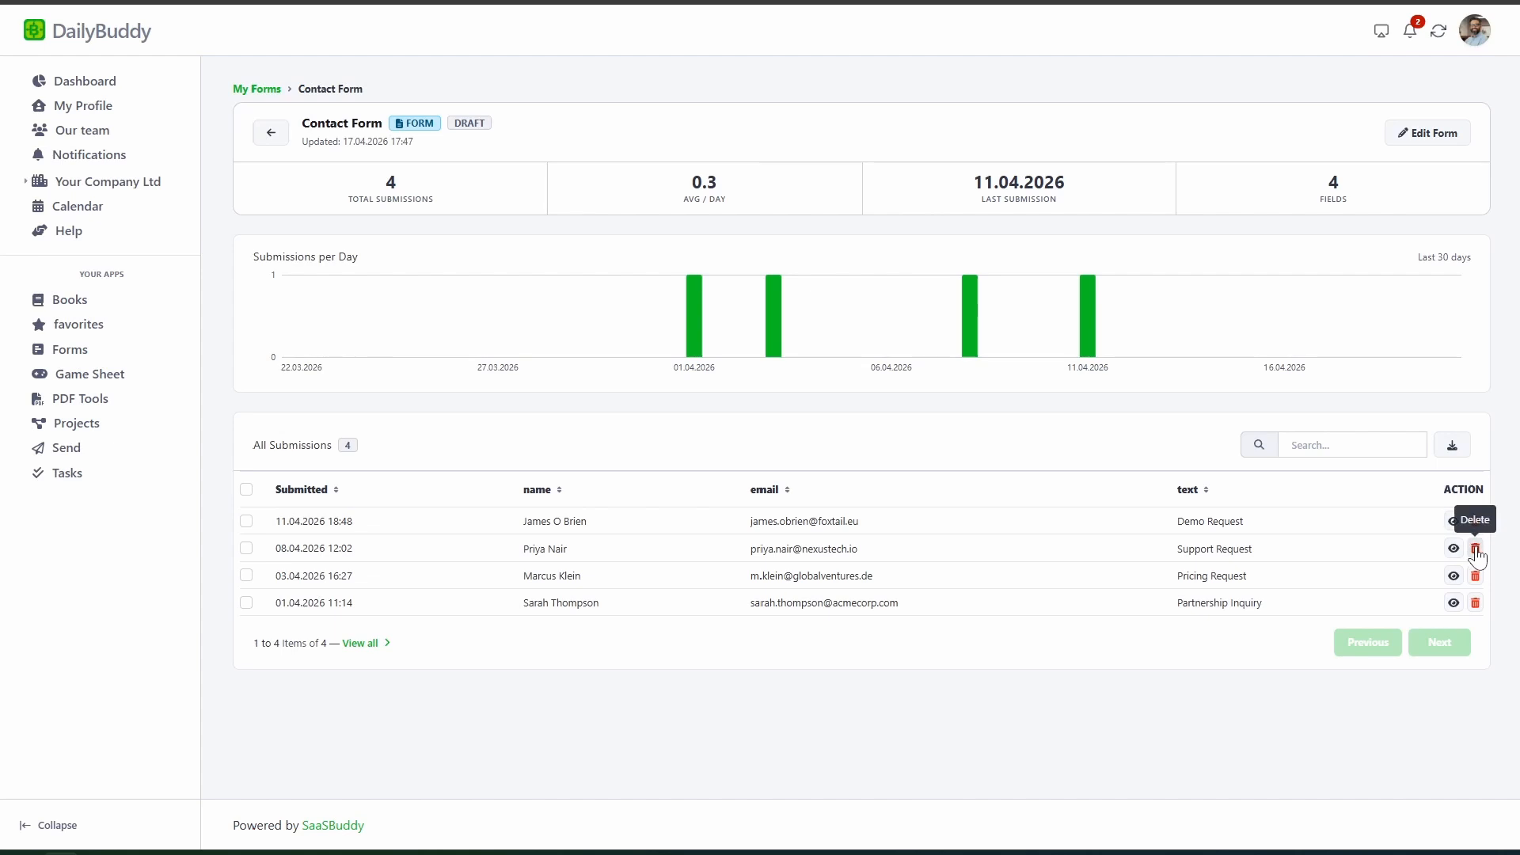
Examine the XLSX and CSV export options for the Contact Form submissions and return to the forms list without exporting
click(1454, 448)
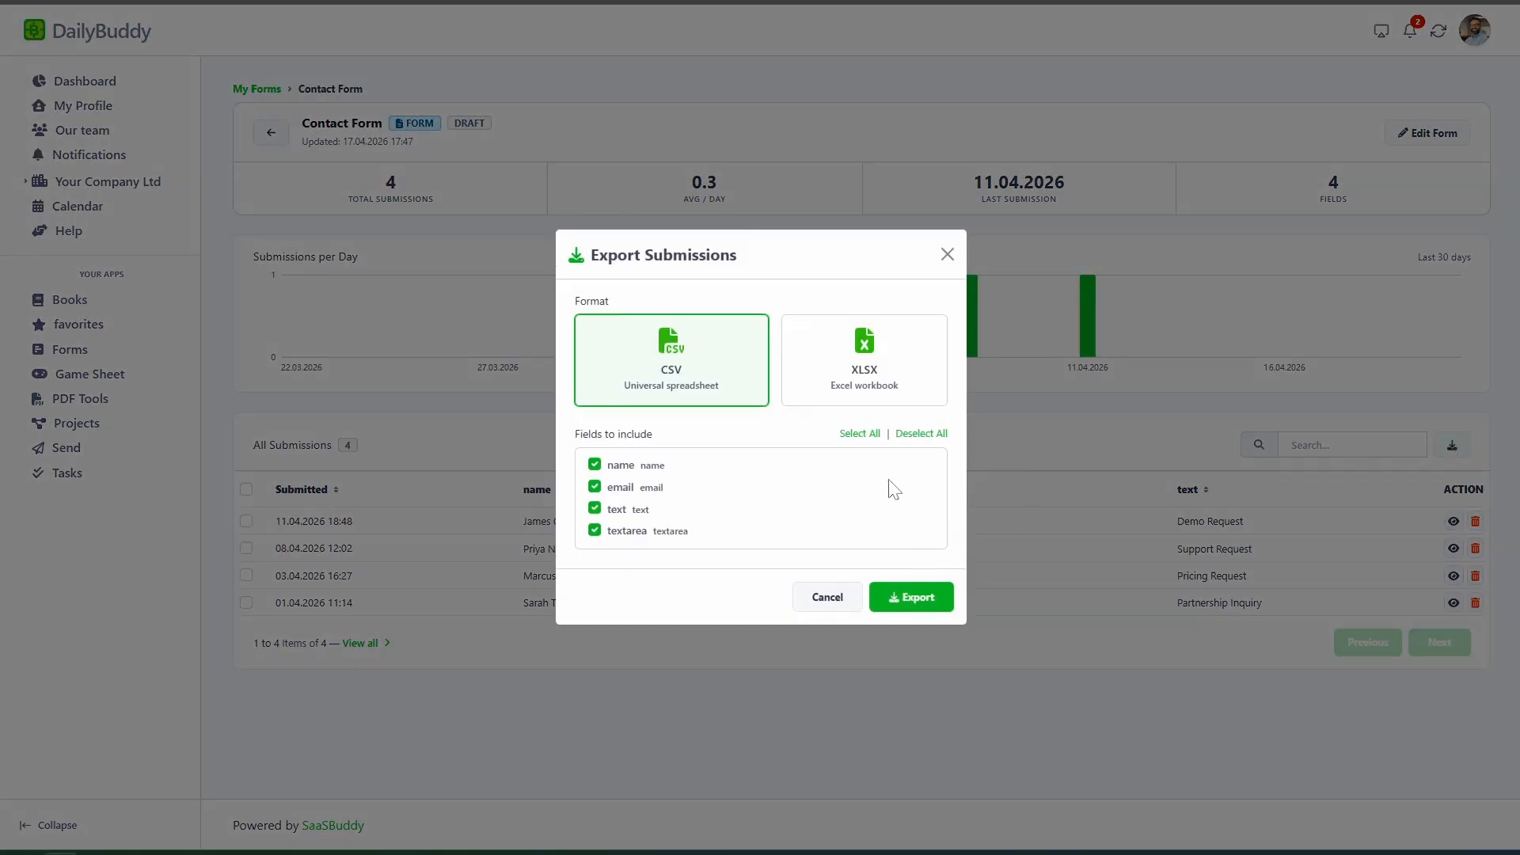
click(839, 366)
click(661, 364)
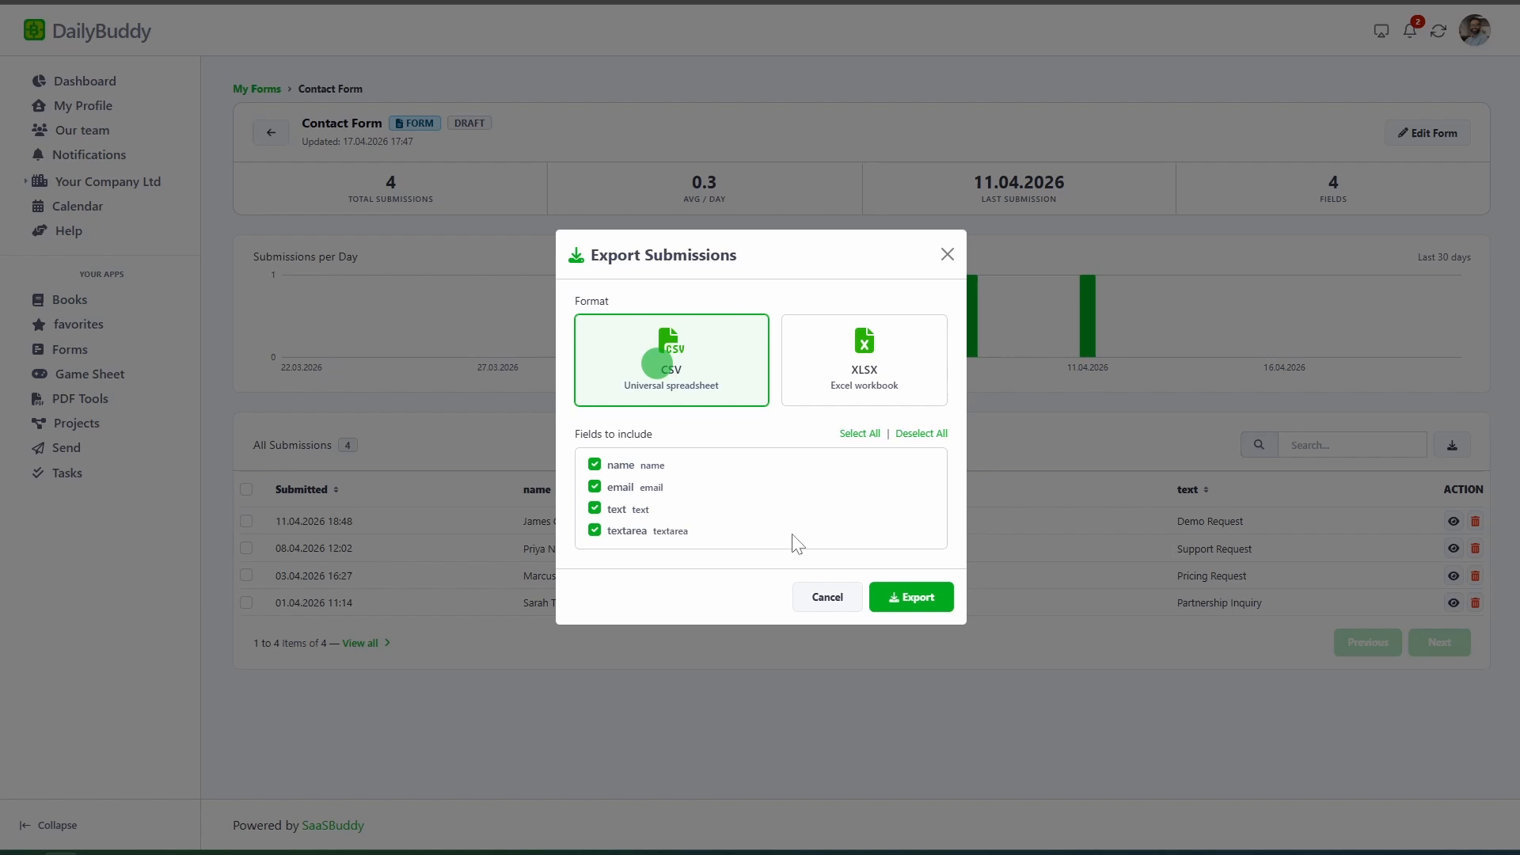
click(827, 598)
click(273, 135)
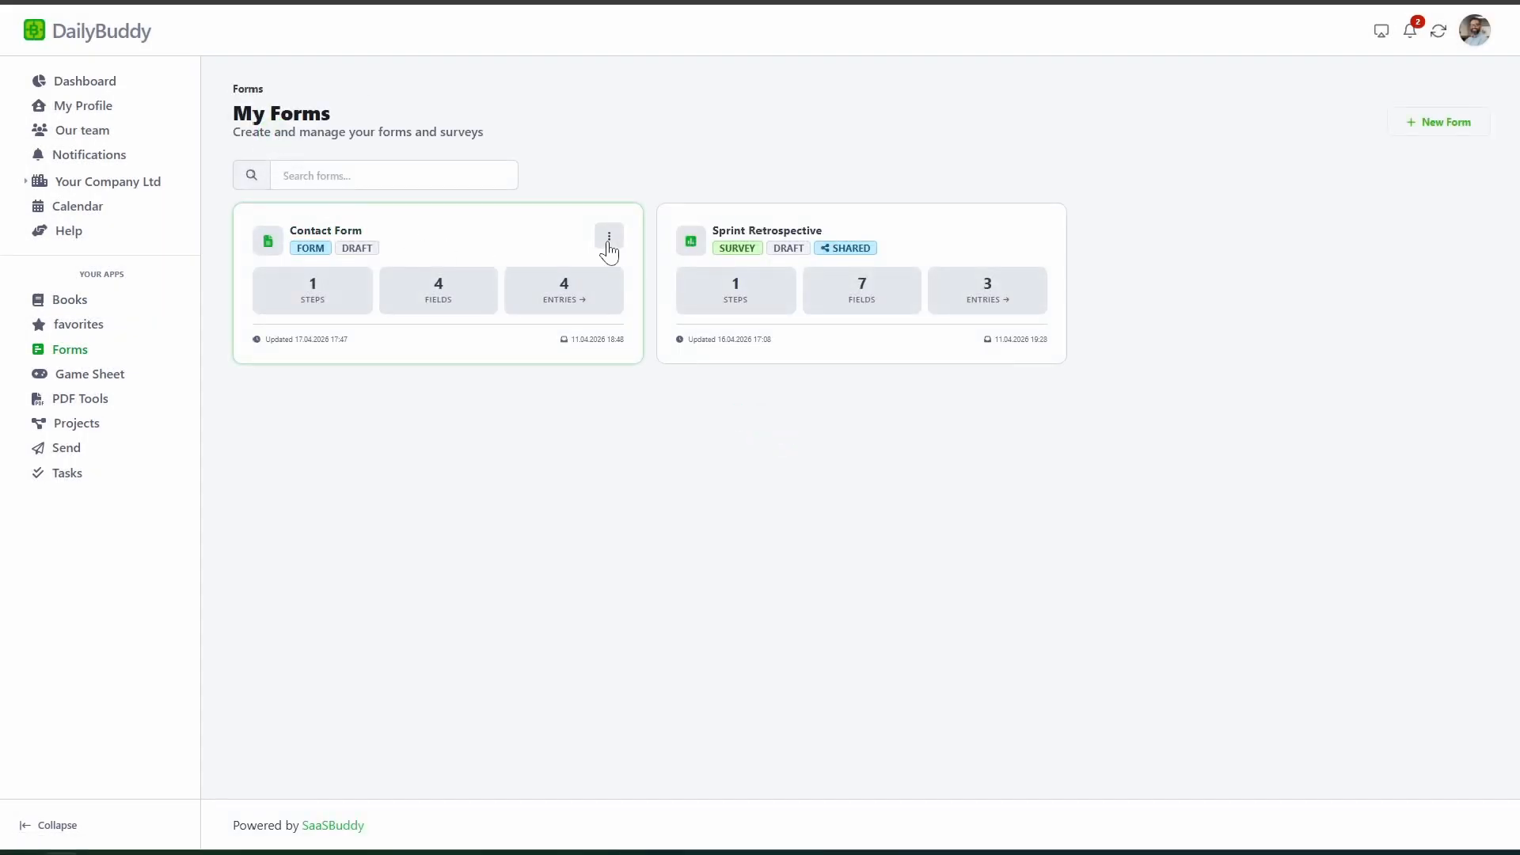
Try to share the Contact Form with an additional team member, and cancel the sharing changes
click(609, 237)
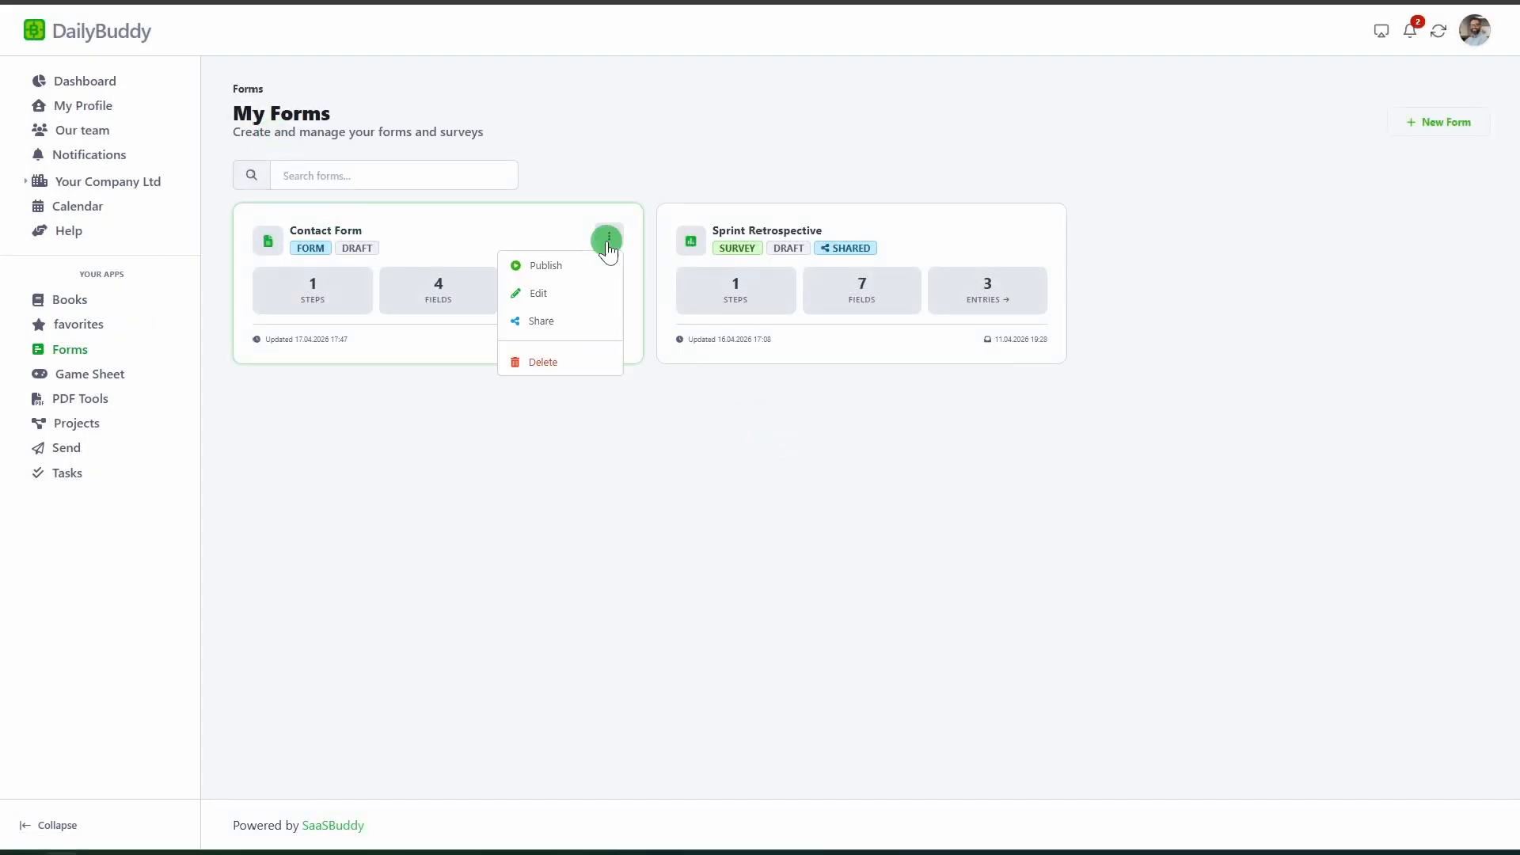
click(592, 327)
click(870, 127)
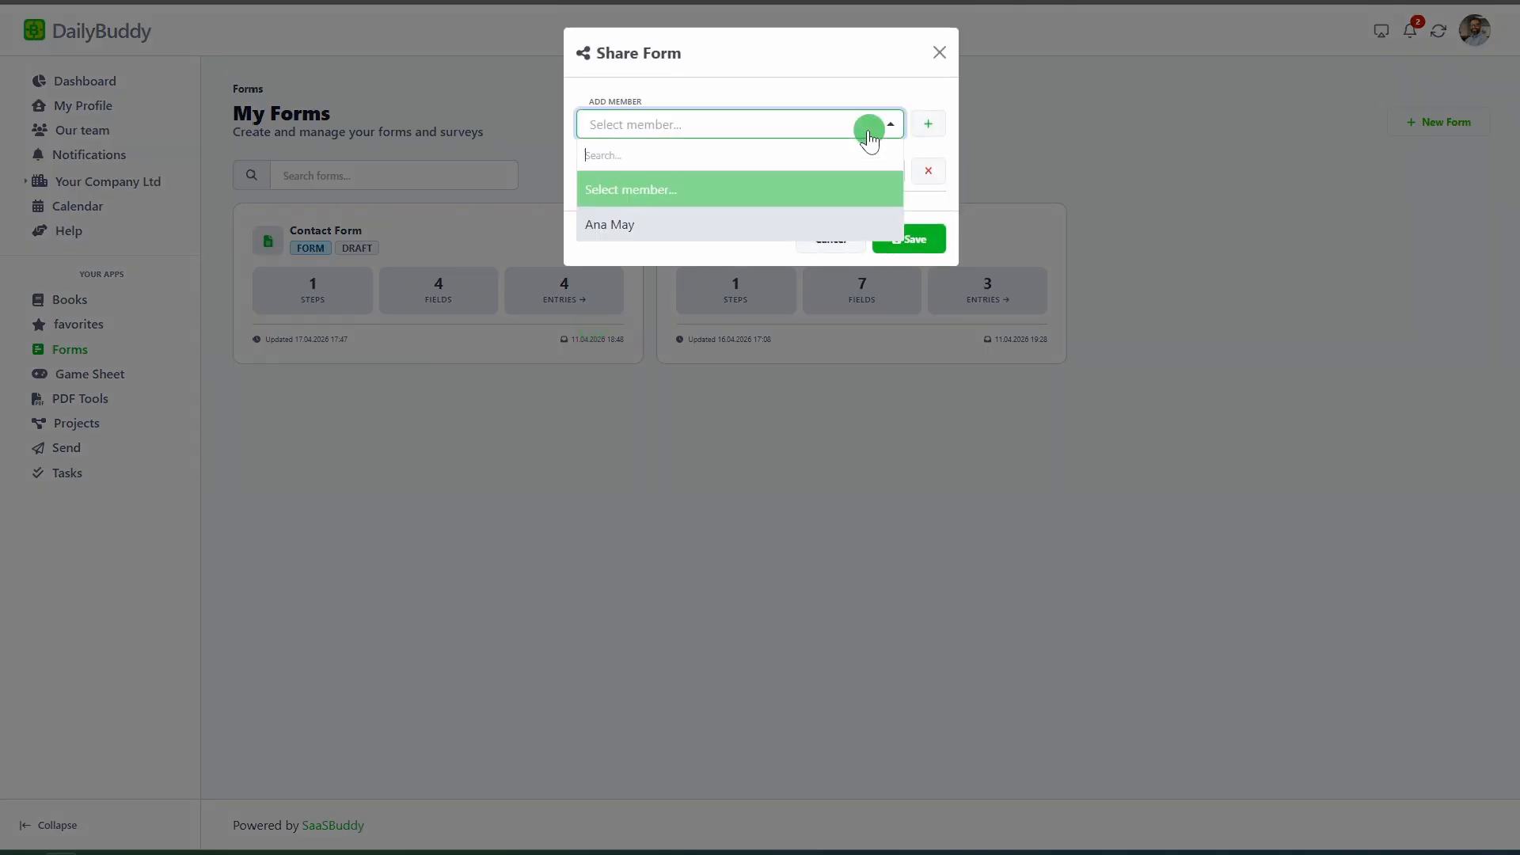
click(738, 222)
click(926, 123)
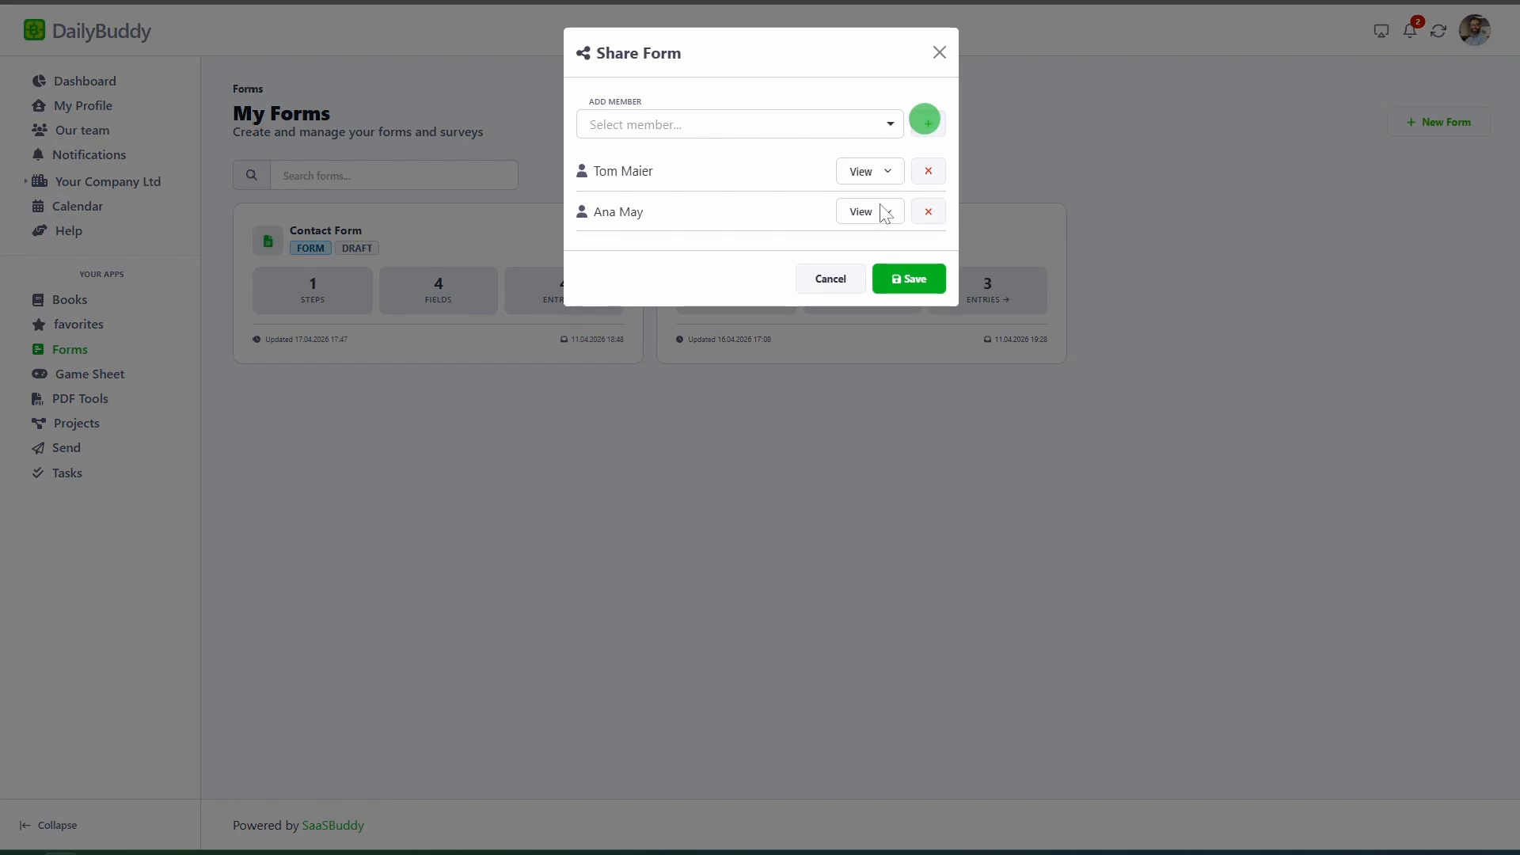
click(877, 211)
click(774, 241)
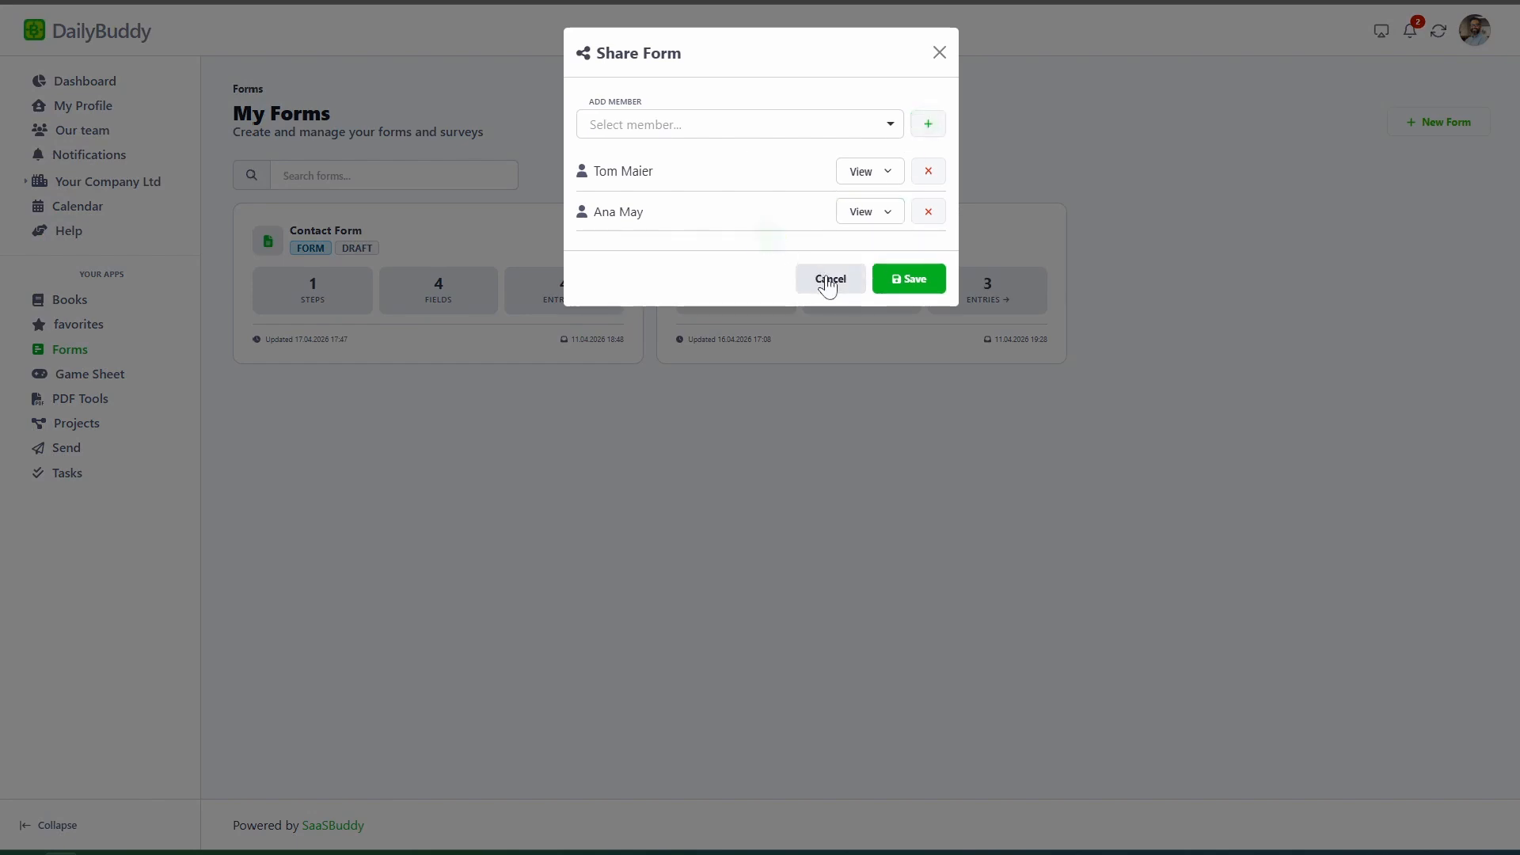
click(826, 278)
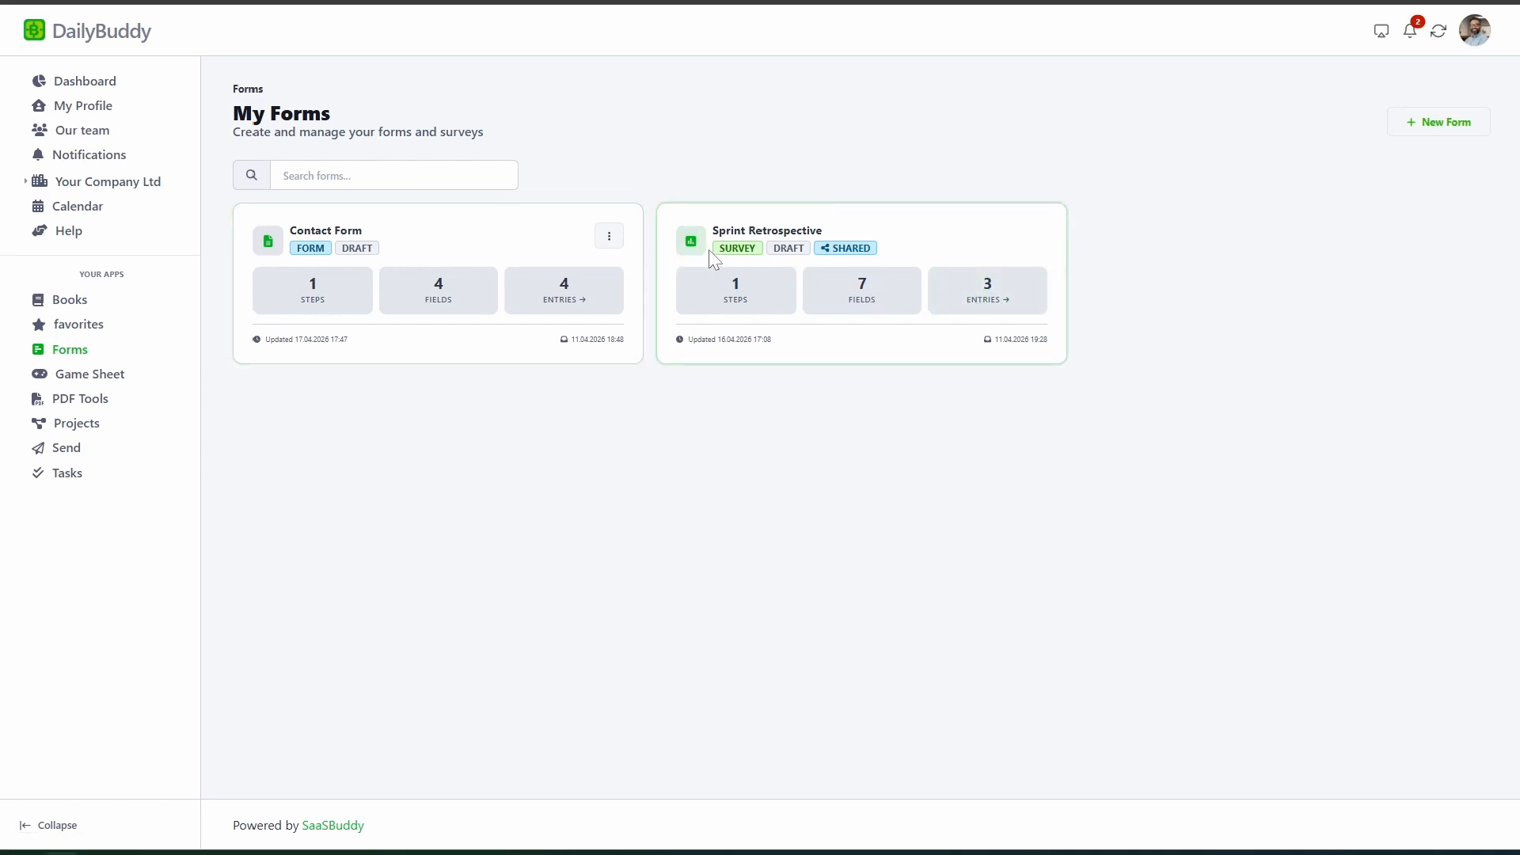
Review the Sprint Retrospective survey's result charts and individual submissions, and return to the forms list
click(987, 306)
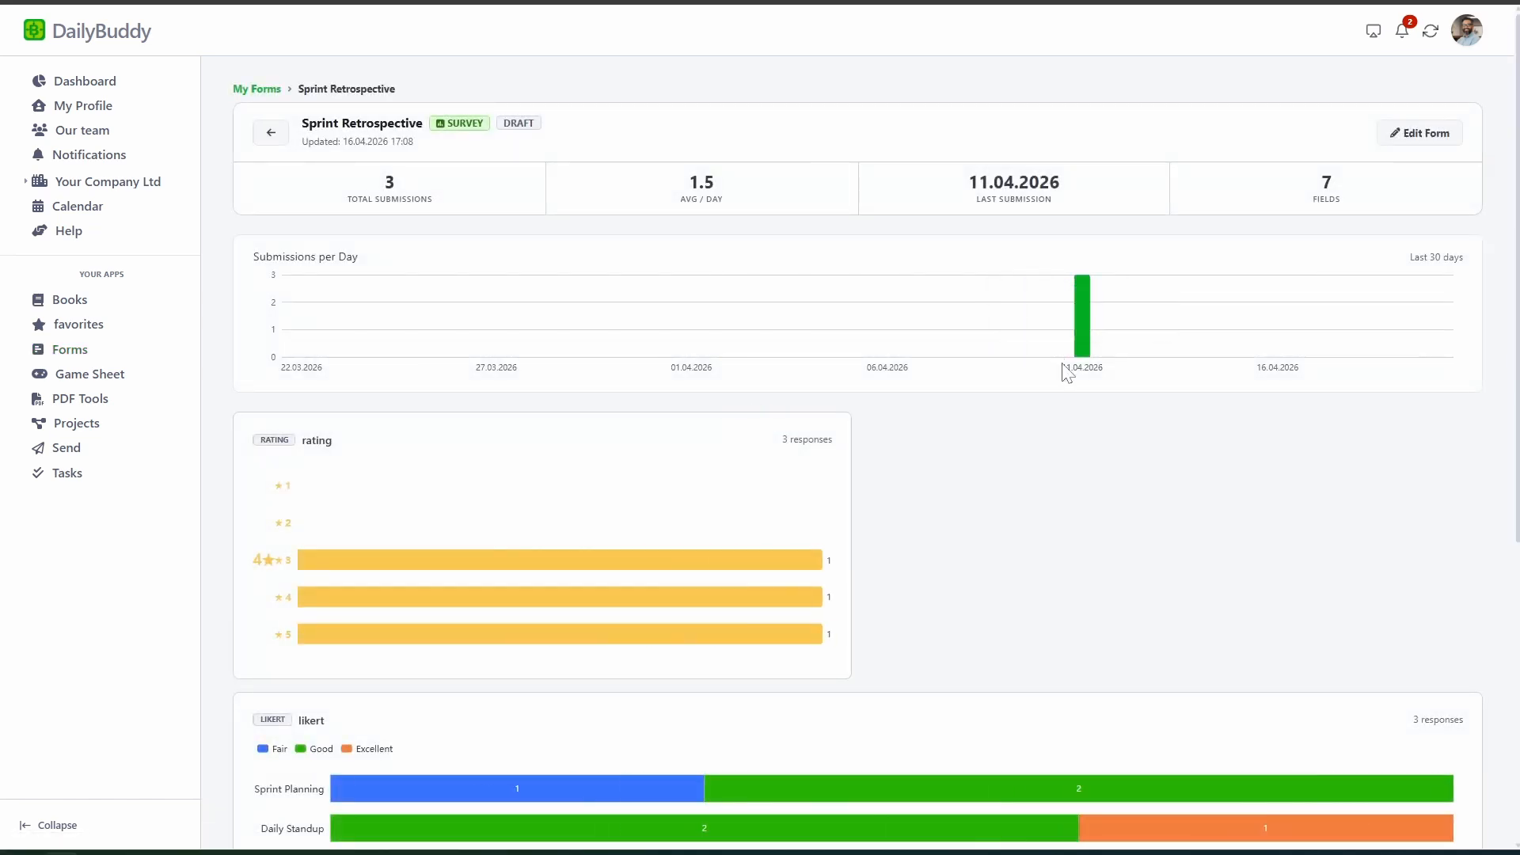
scroll(1065, 372, down, 6)
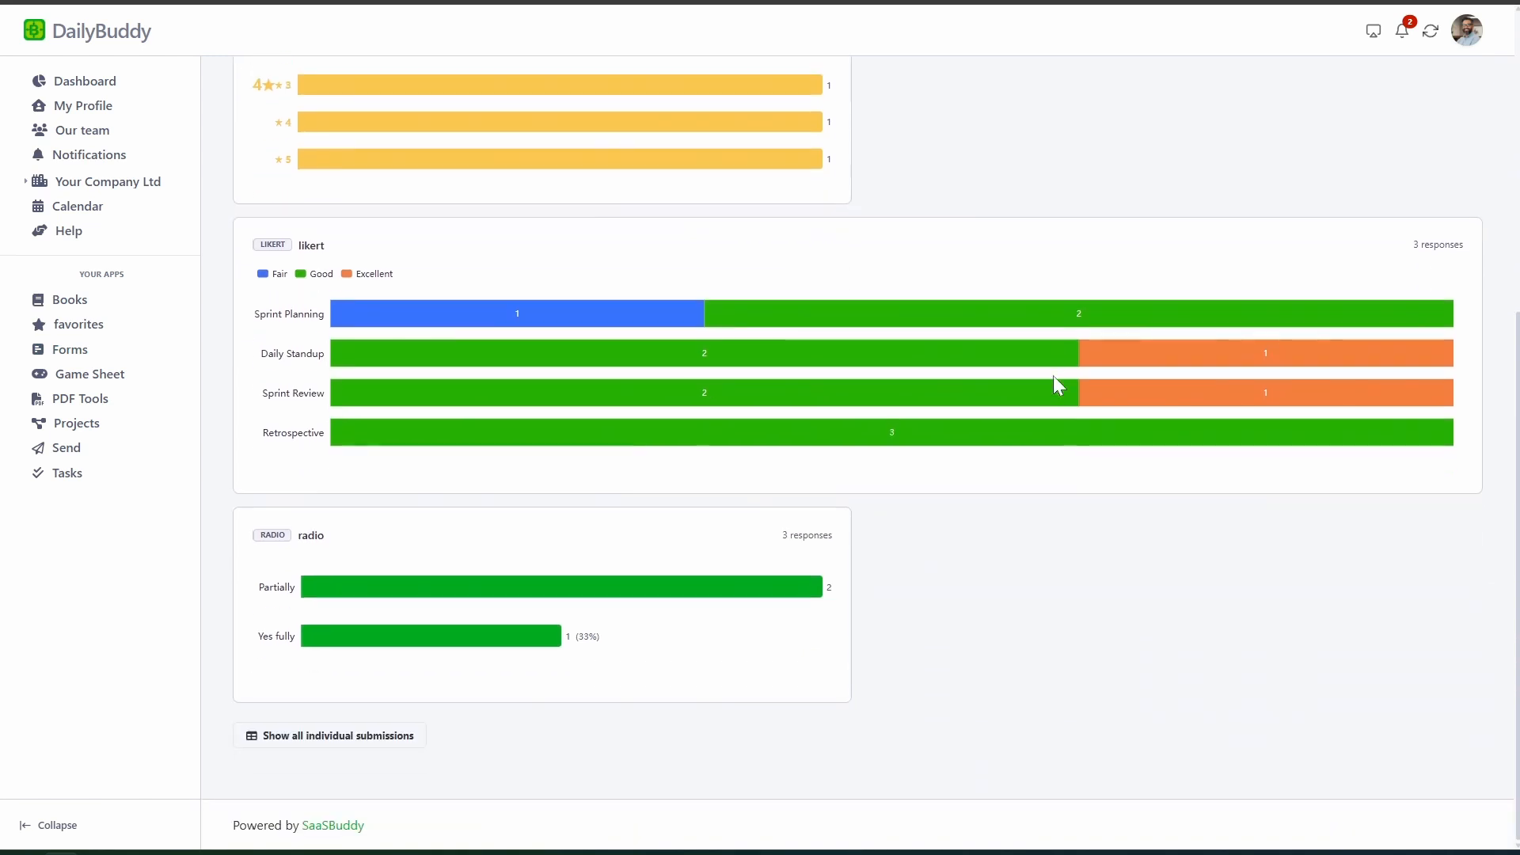
click(393, 737)
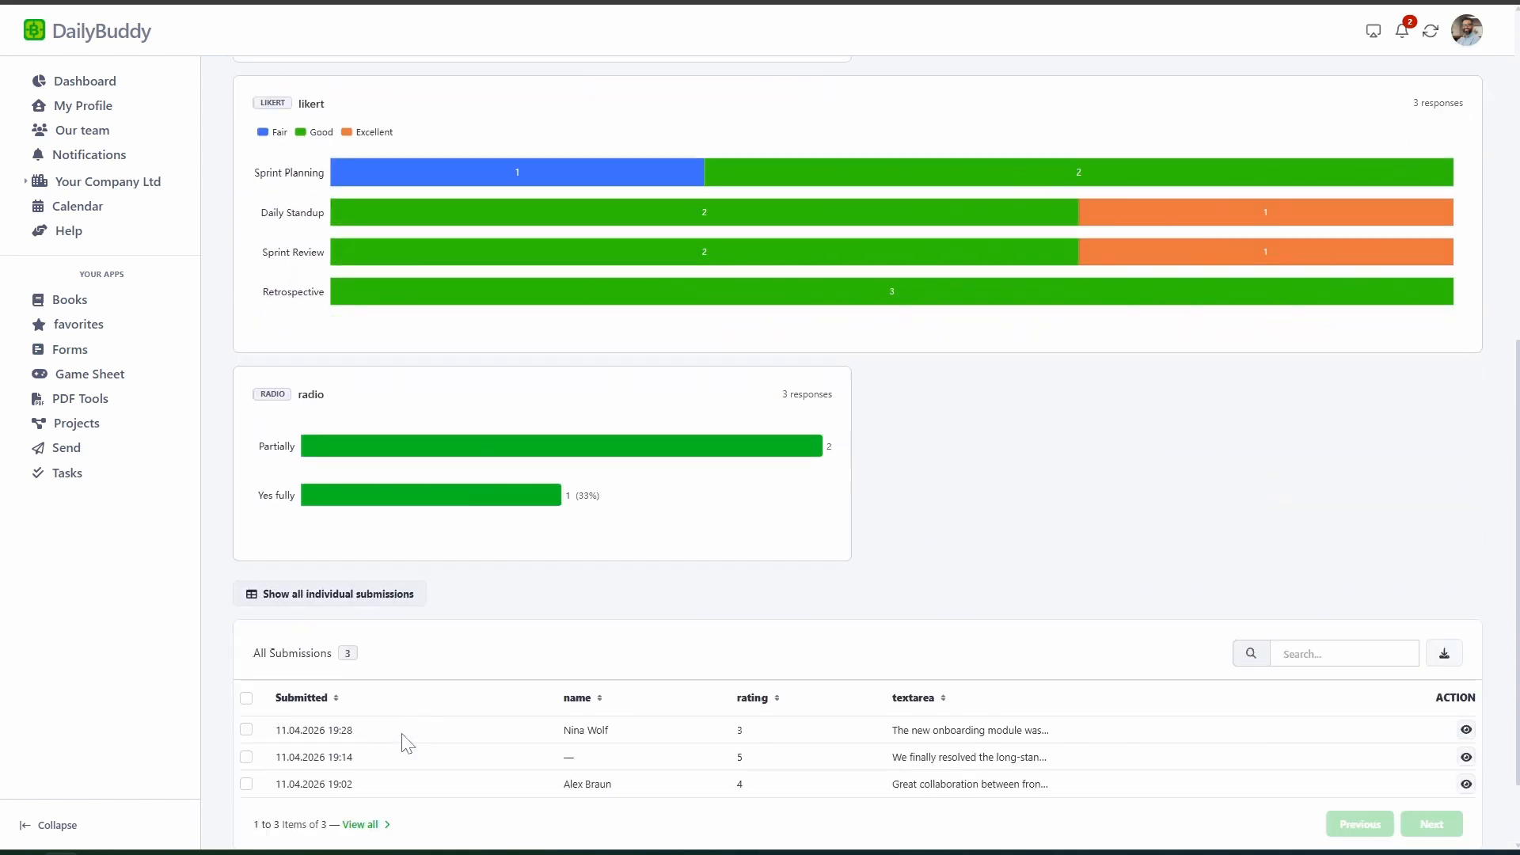
scroll(407, 743, down, 2)
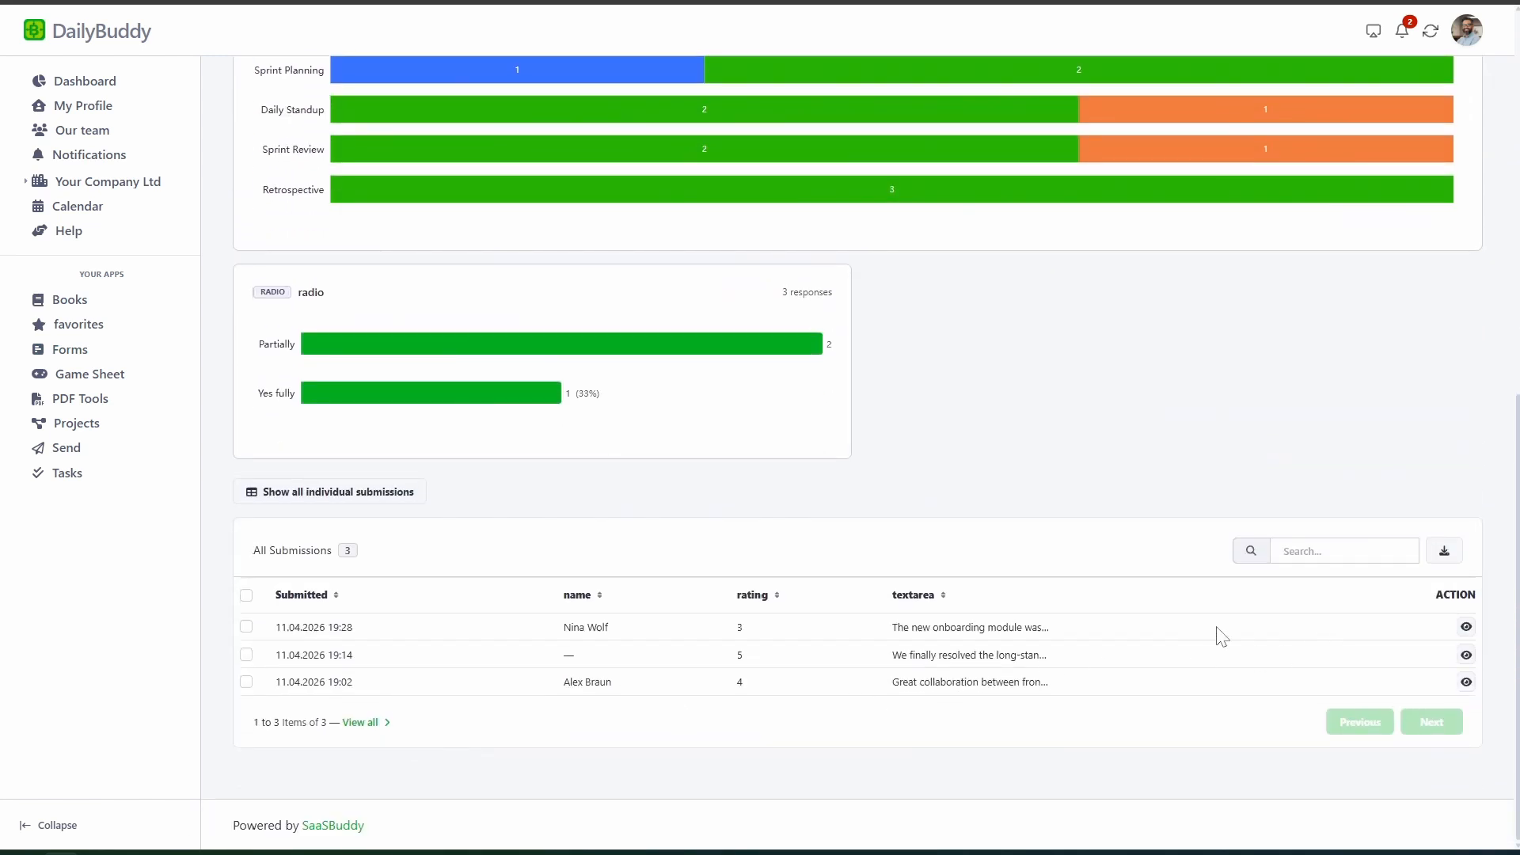
scroll(1223, 635, up, 9)
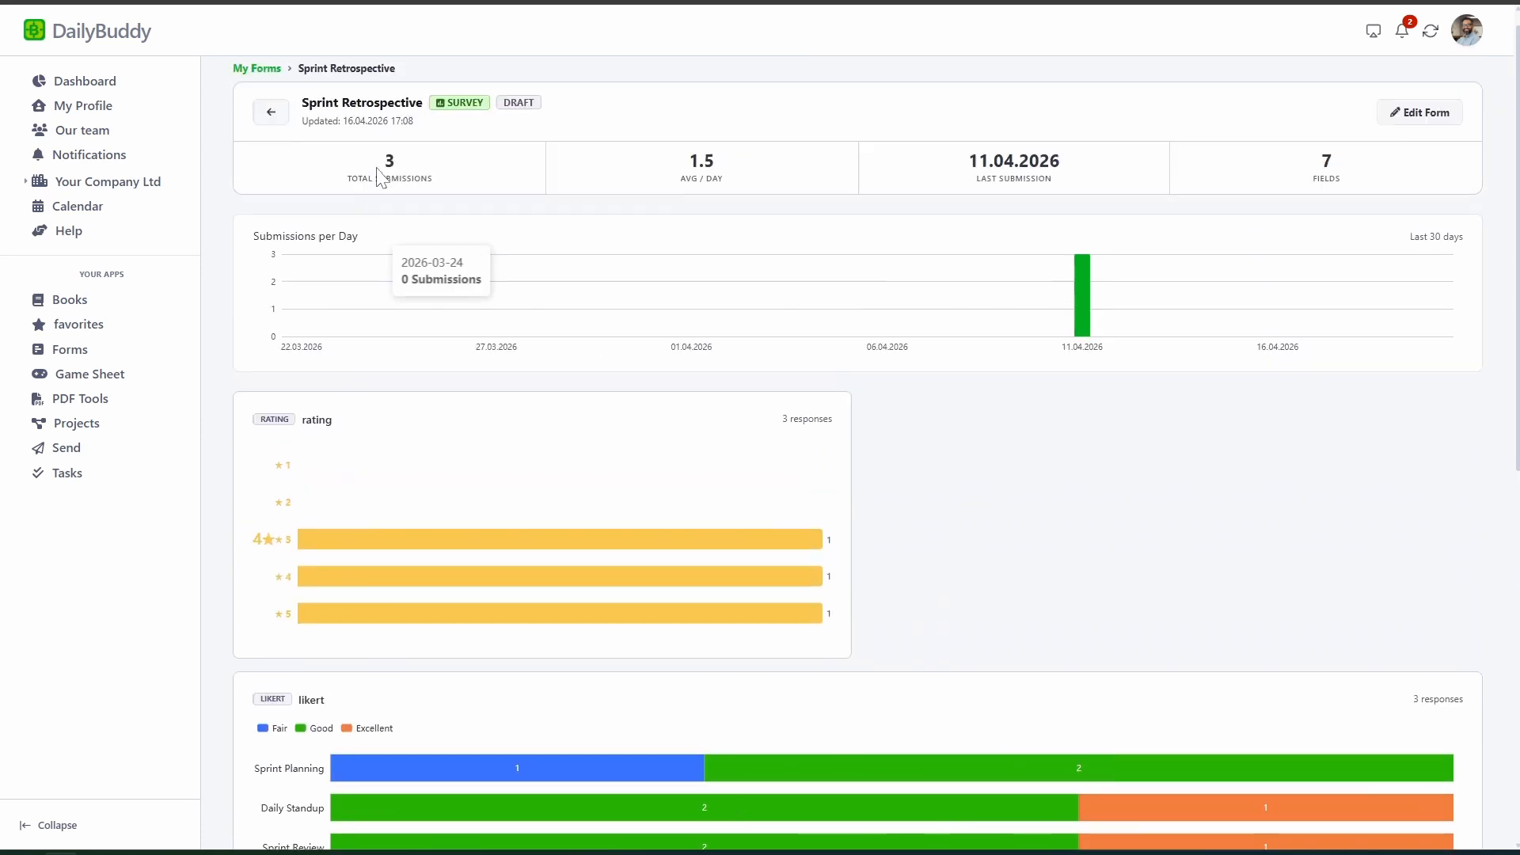
click(272, 93)
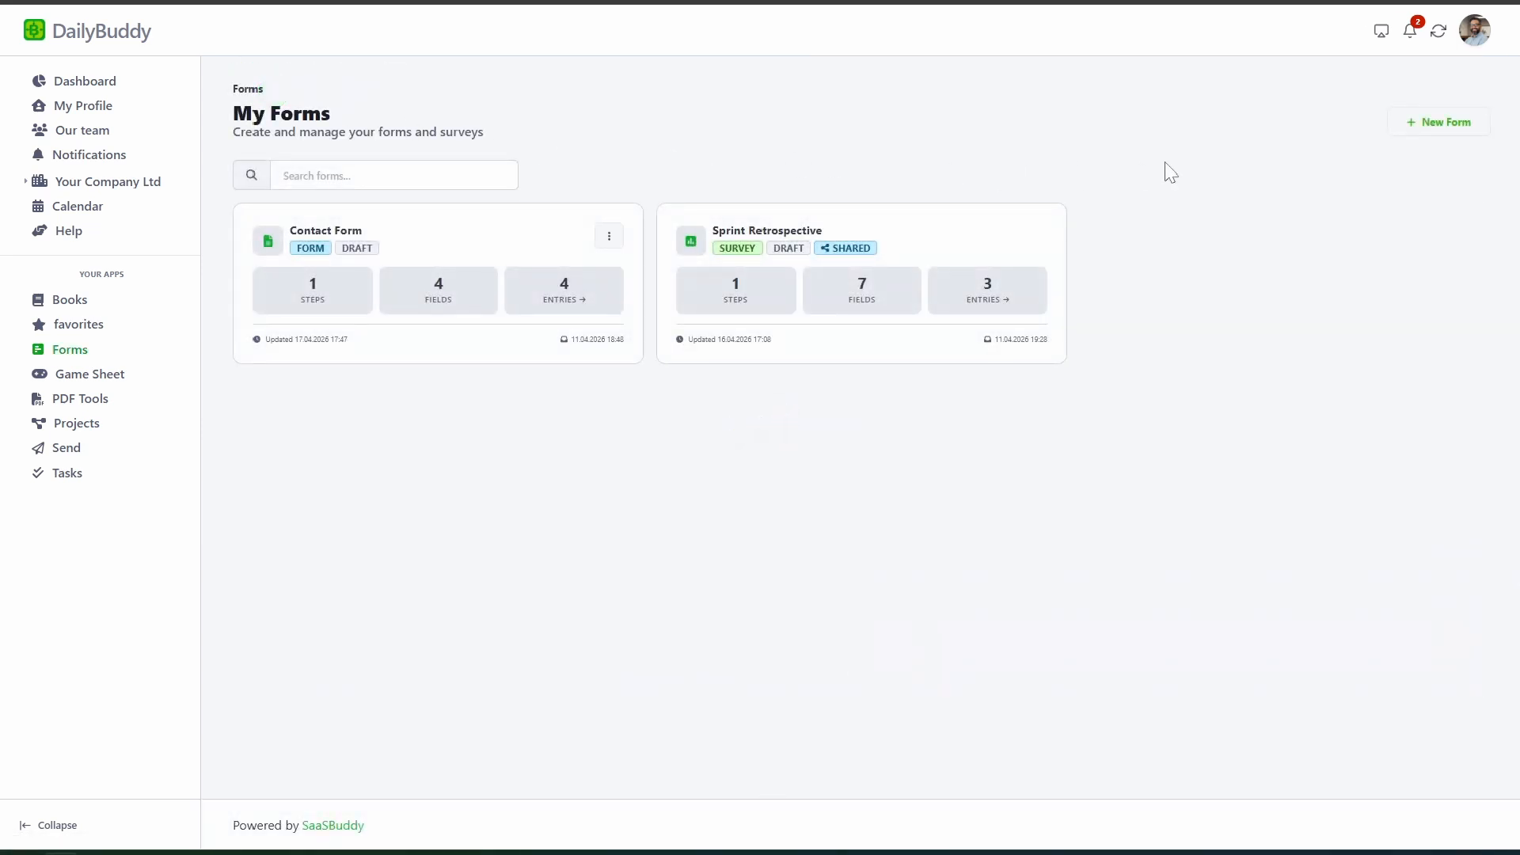
Create a new form and add a Name field with an E-Mail field below it
click(1448, 122)
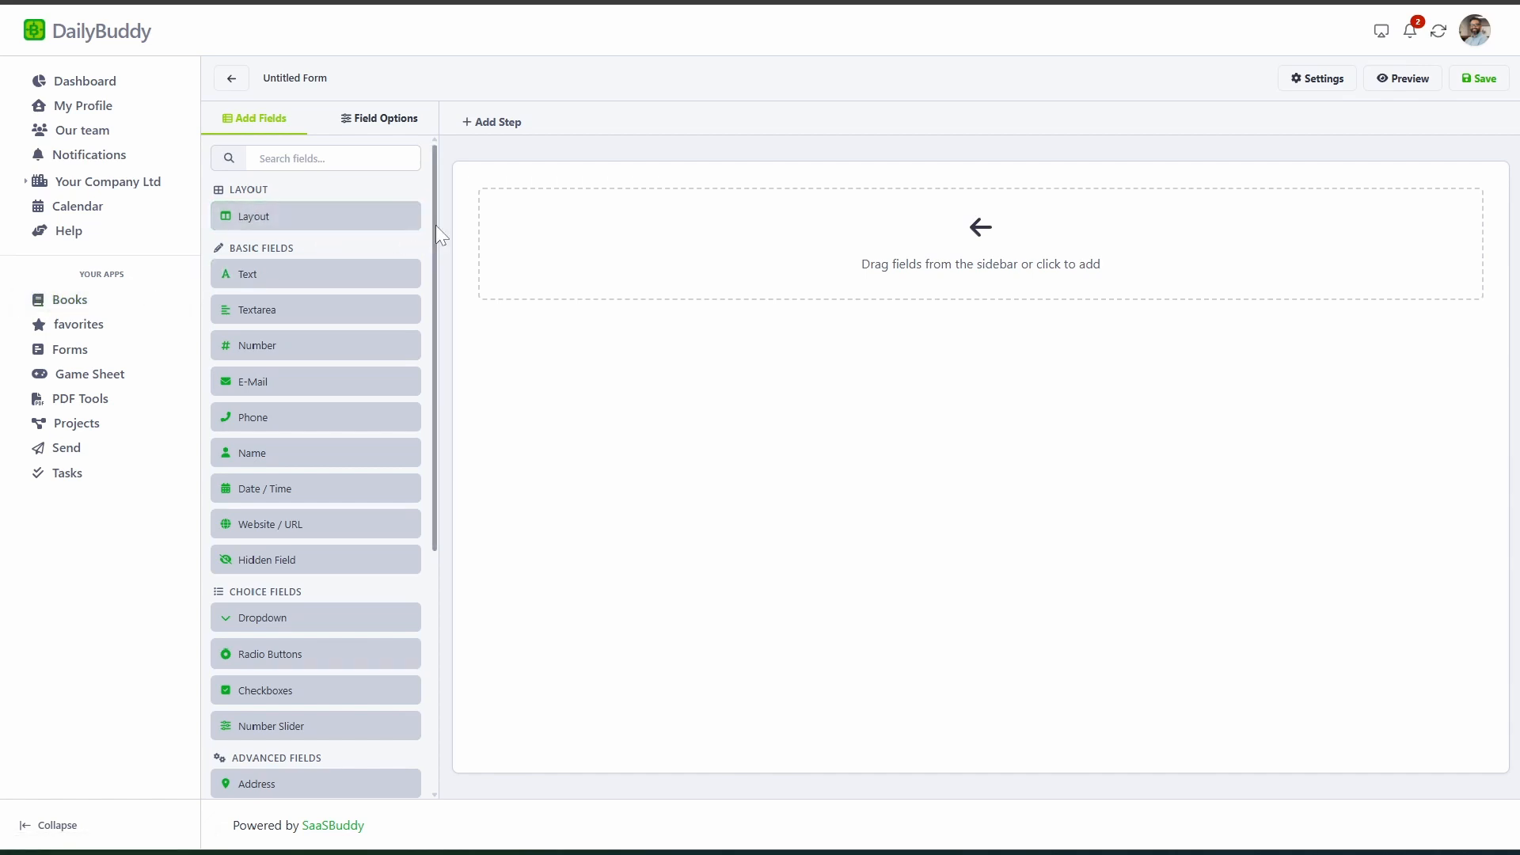
mouse_move(436, 225)
mouse_down()
mouse_move(420, 483)
mouse_move(443, 207)
mouse_up()
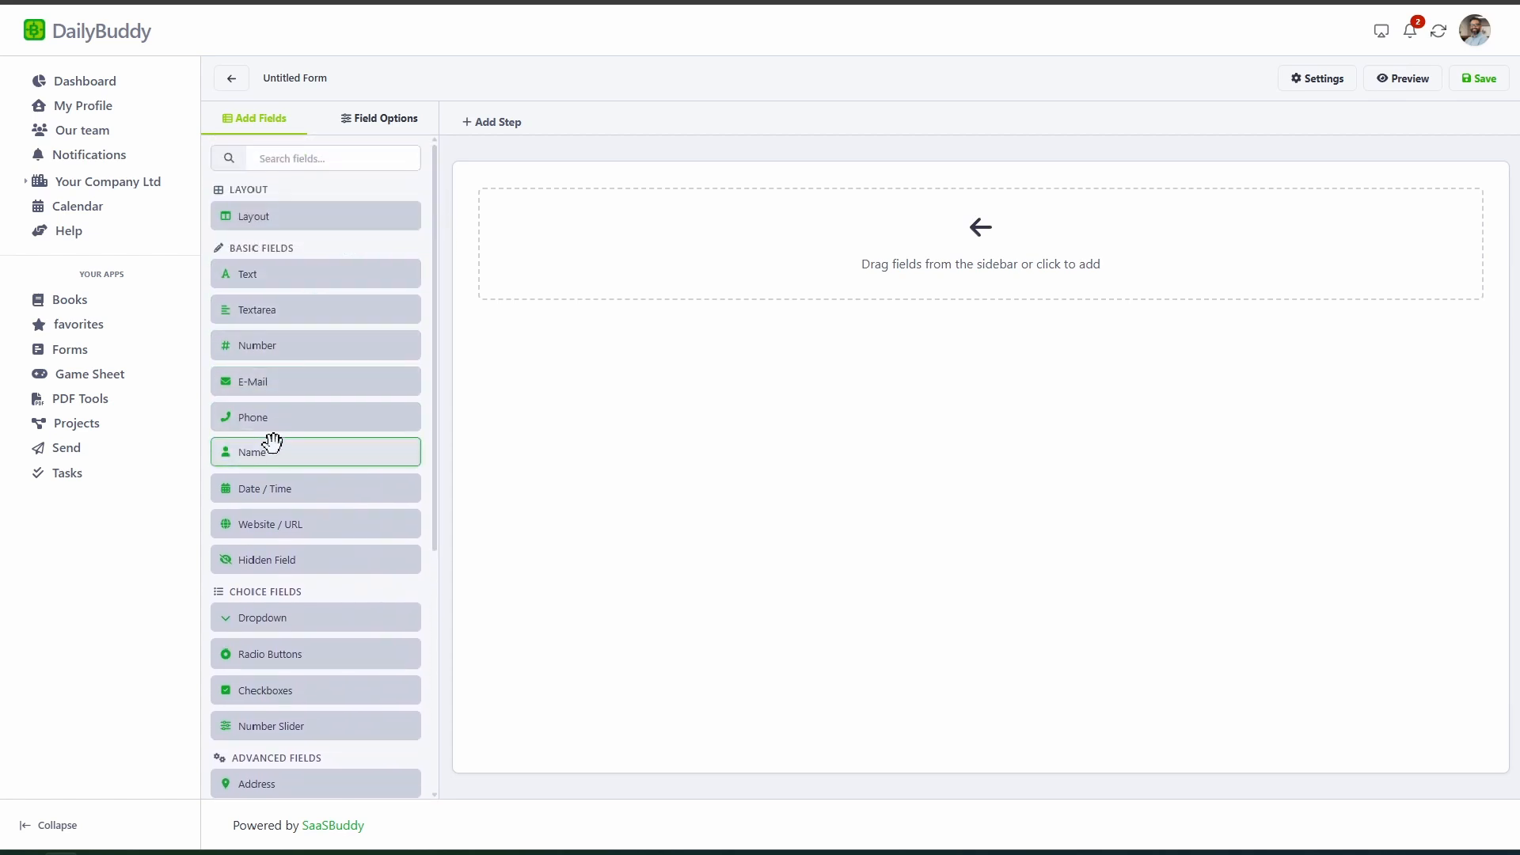
drag(269, 453, 696, 244)
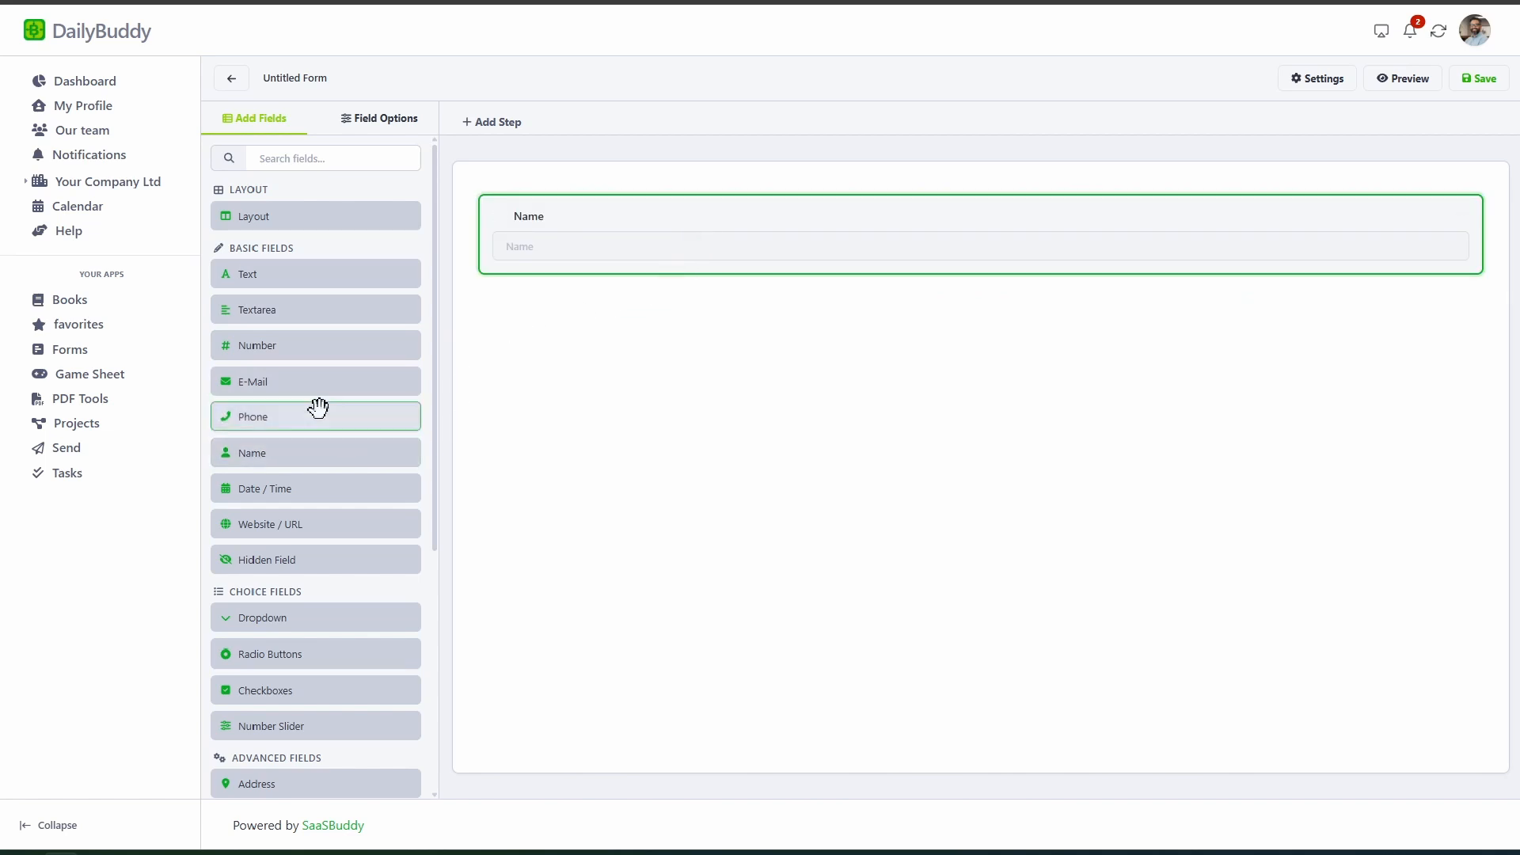
drag(288, 382, 663, 293)
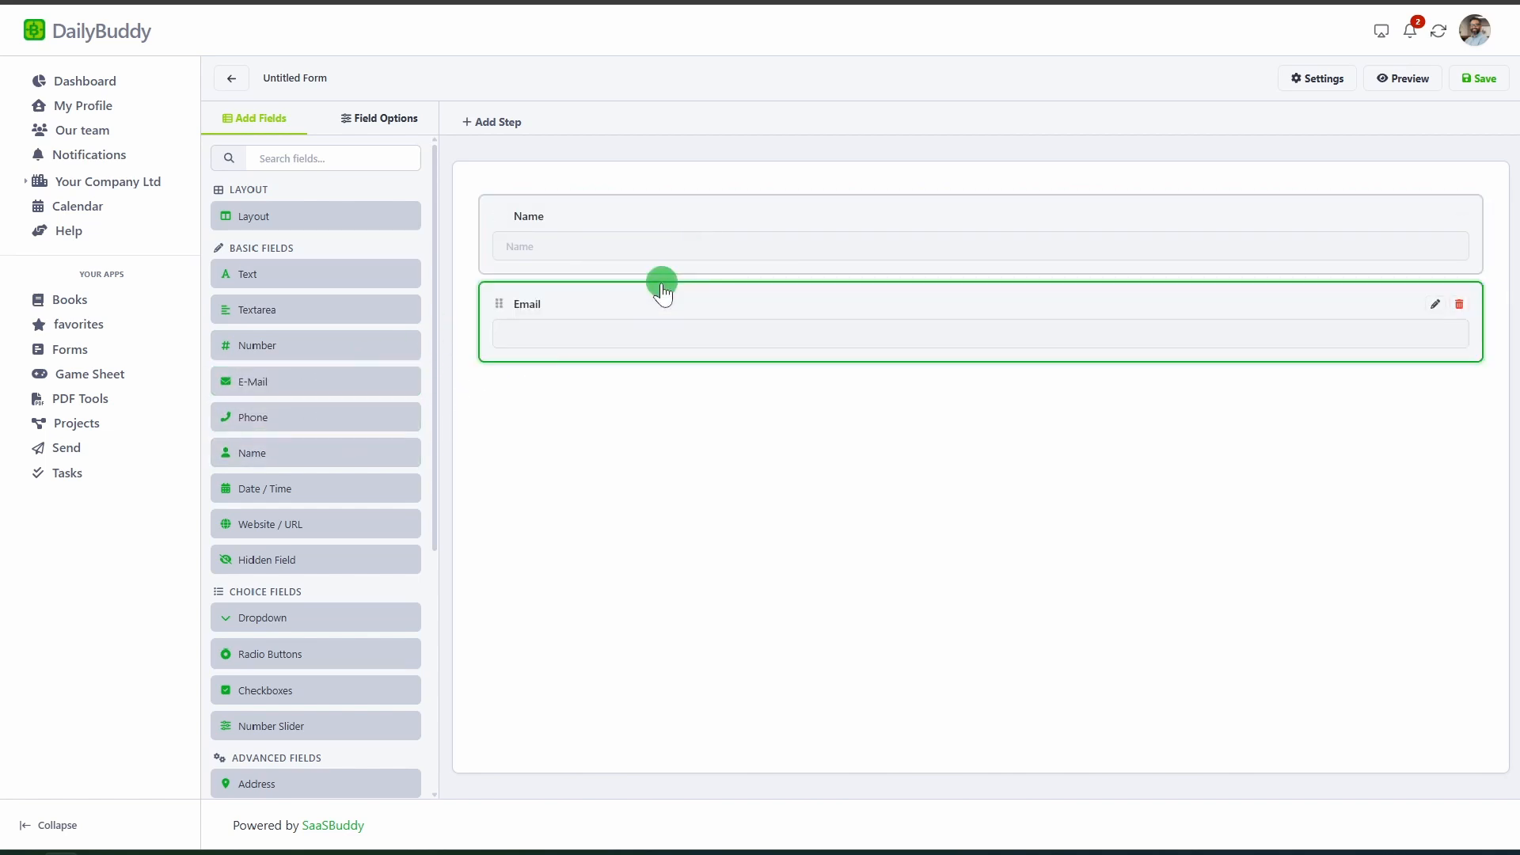
Try the Required setting on the Email field, switch it back off, and look over the field's advanced options
click(583, 300)
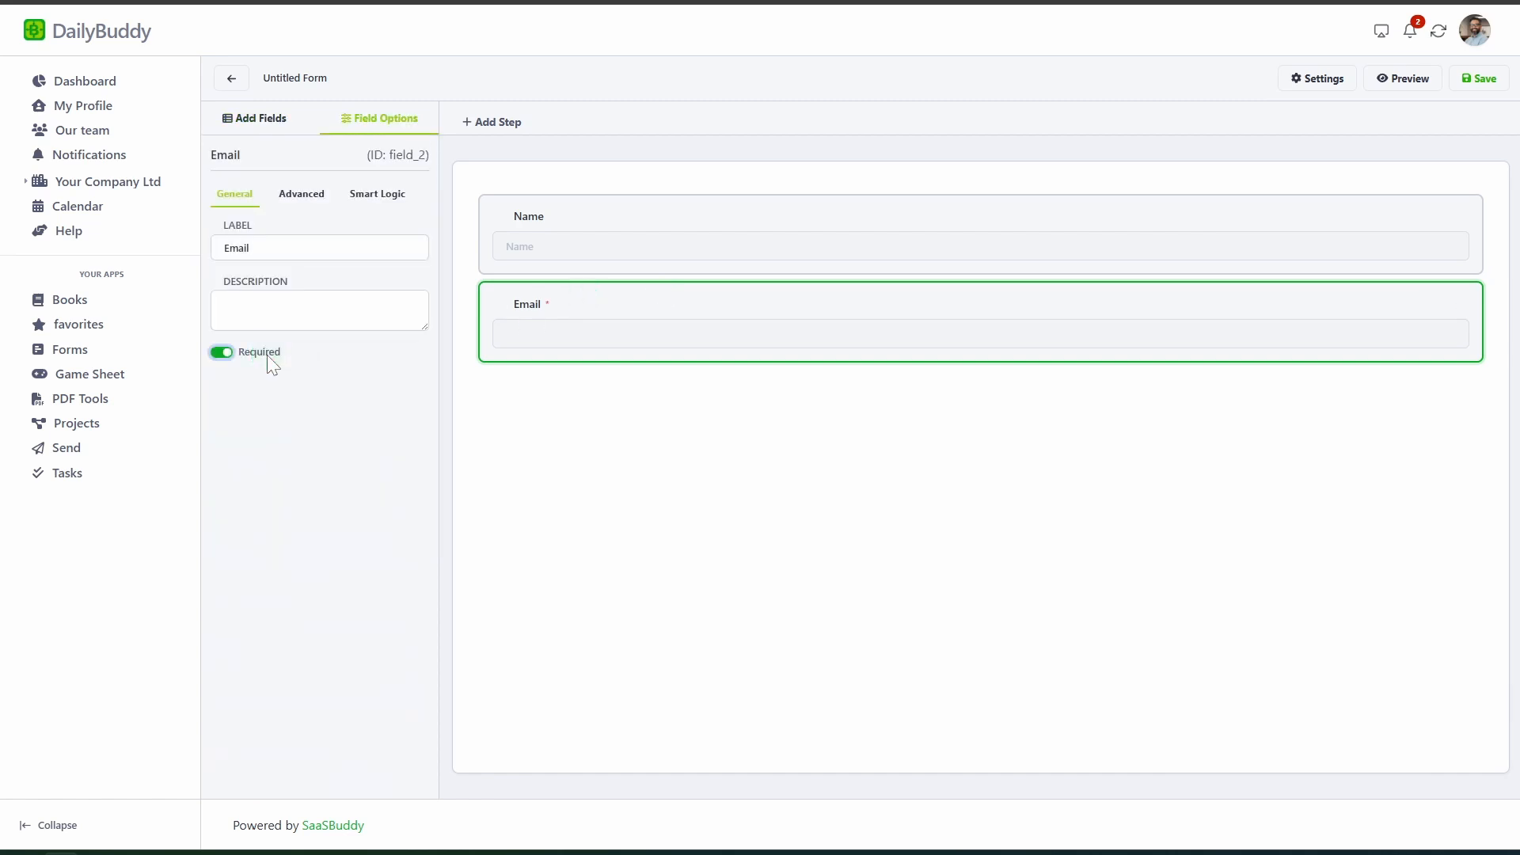
click(268, 355)
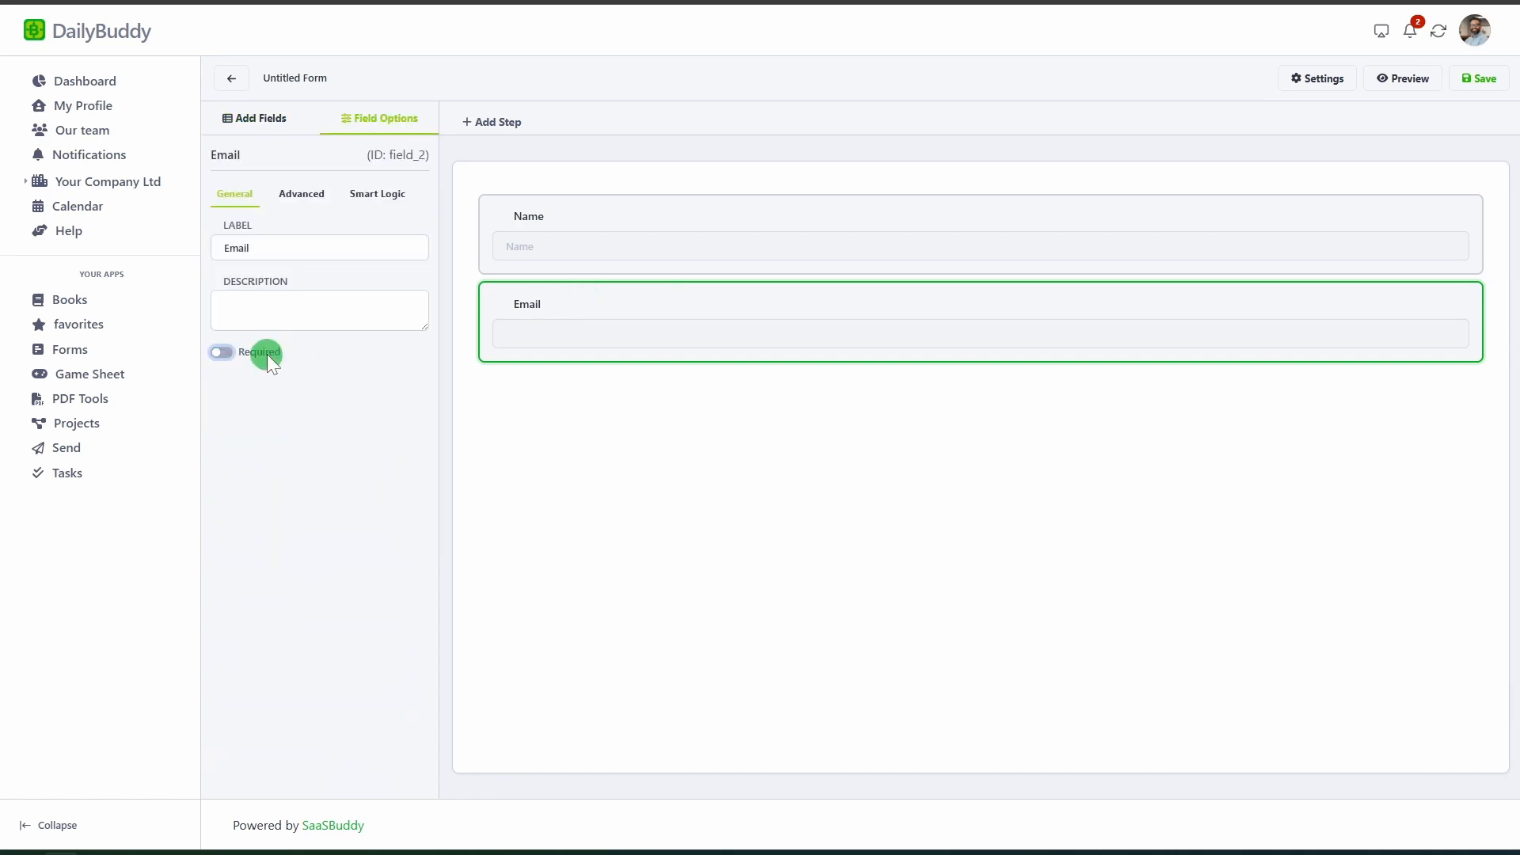
click(297, 204)
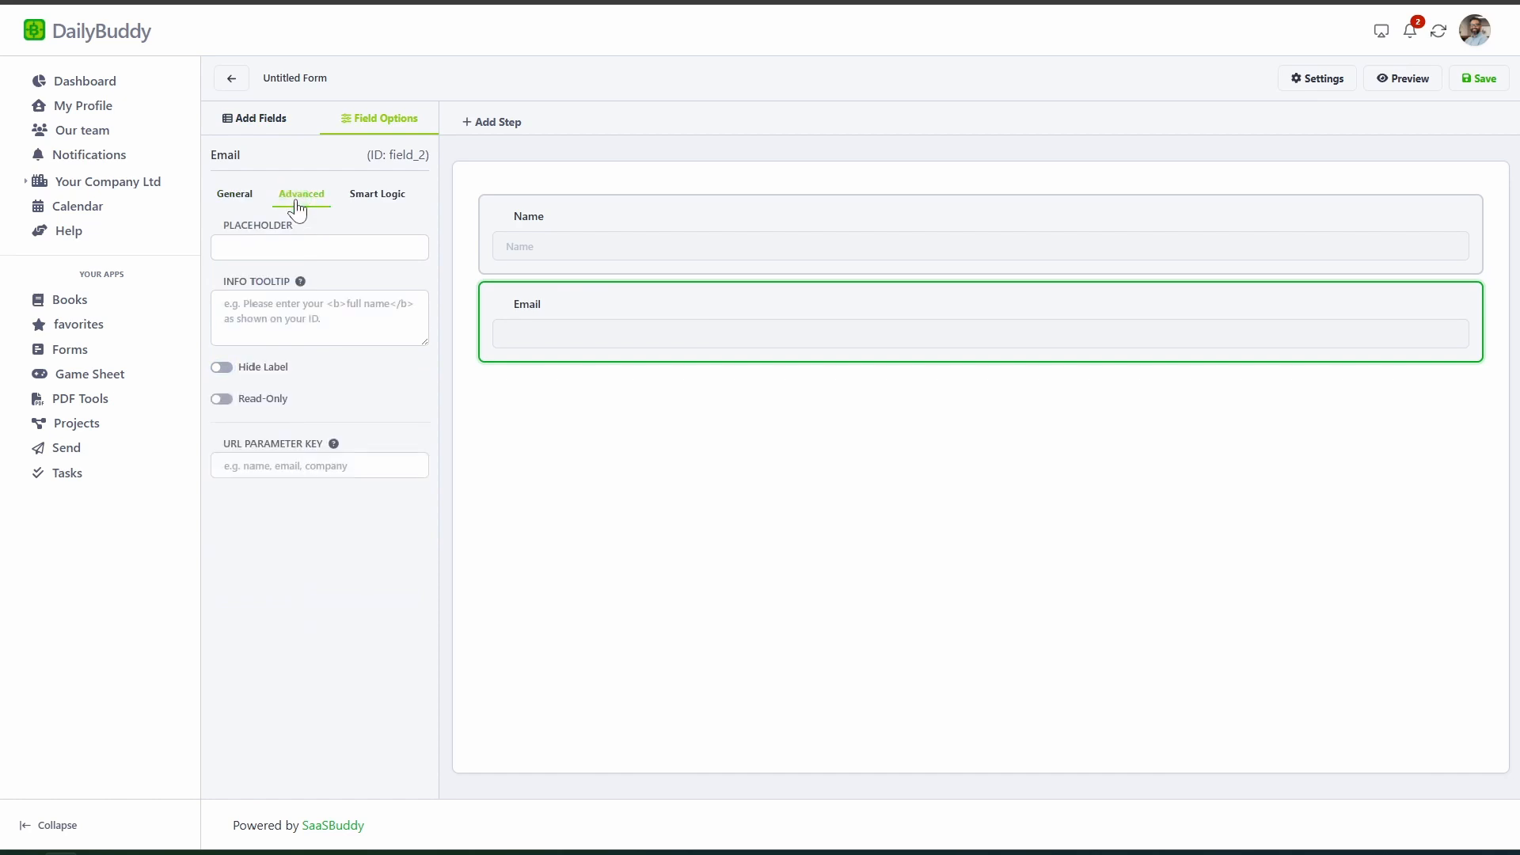
click(229, 204)
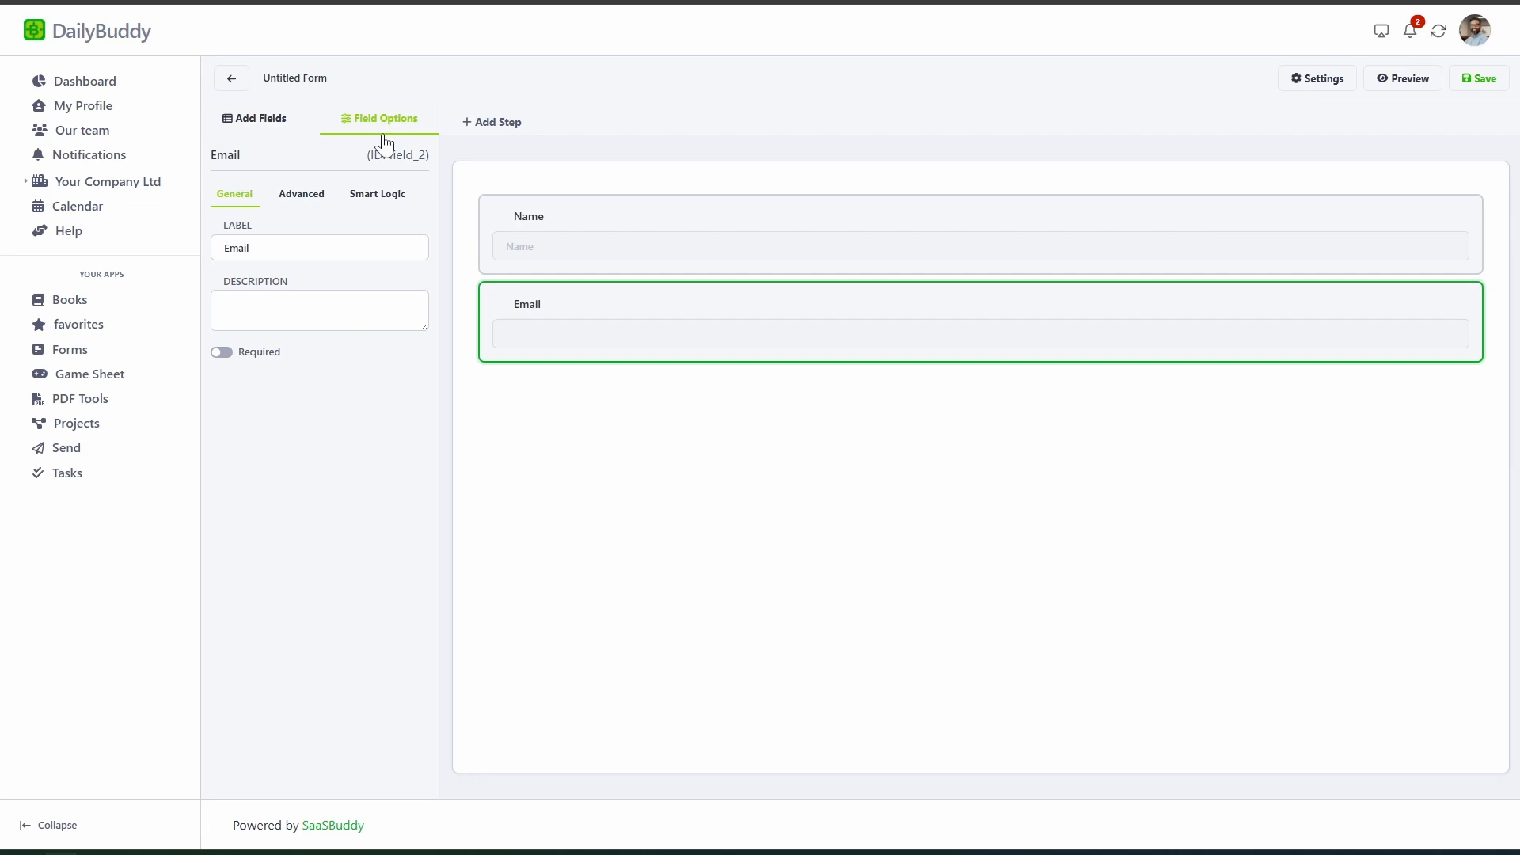
Add a second step to the form and keep its name as Step 2
click(483, 123)
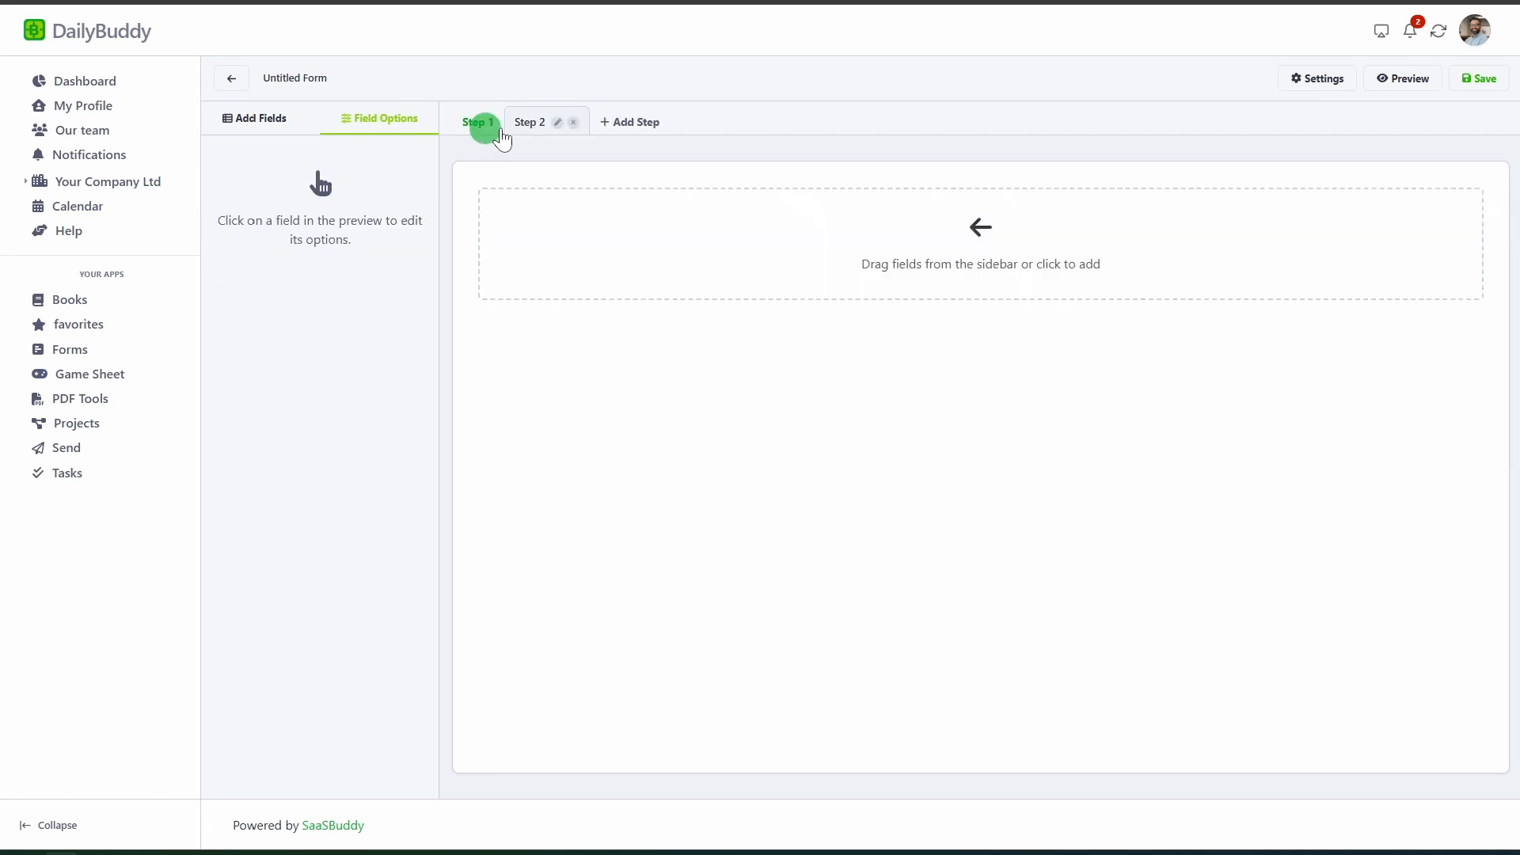
click(556, 124)
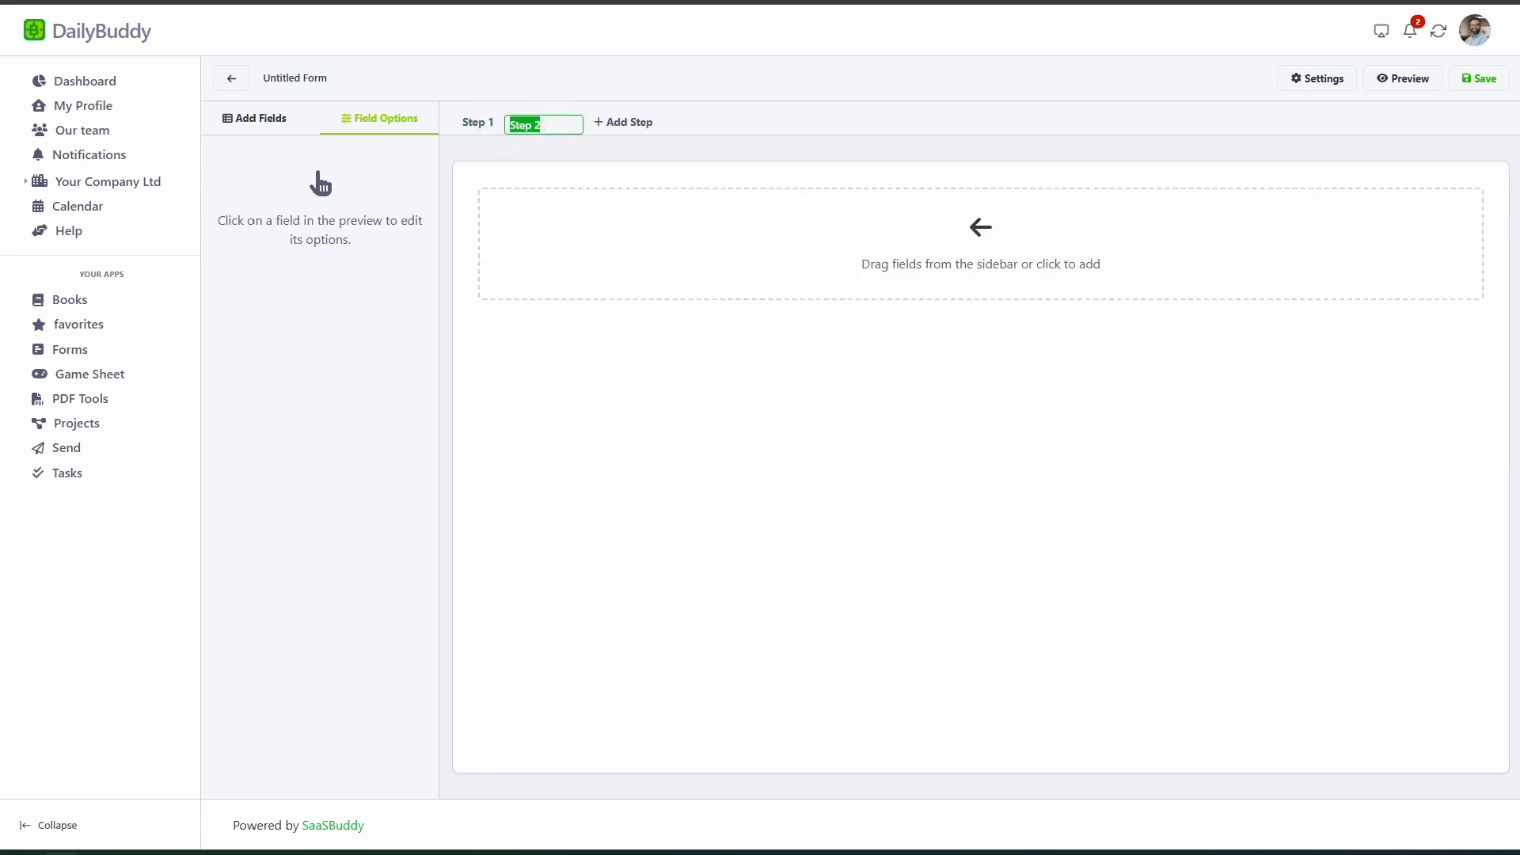
text(St)
key(Return)
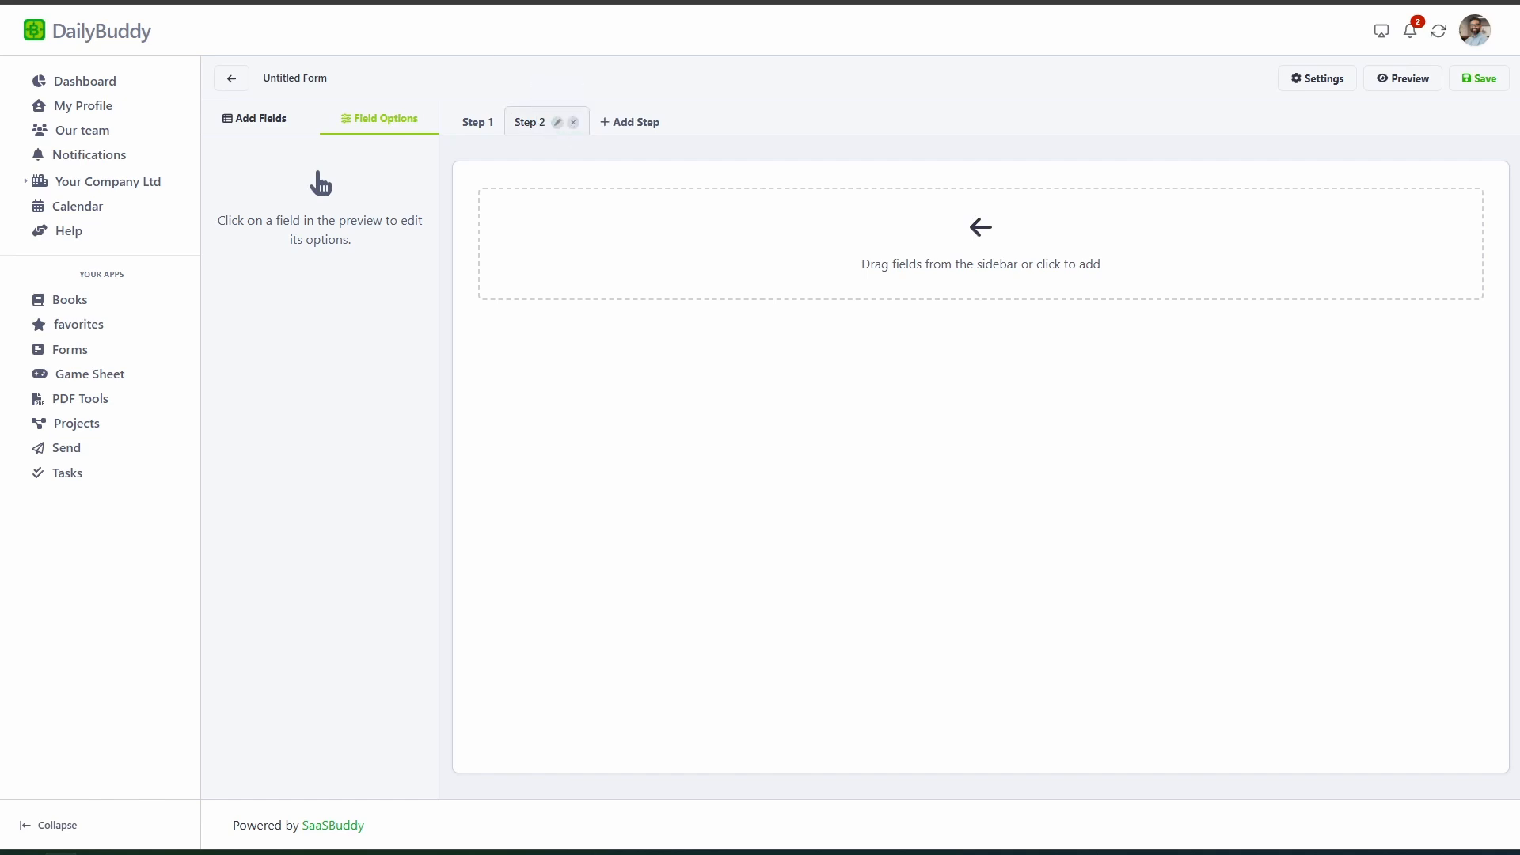
Add a Radio Buttons field to Step 2 and open its field options
click(251, 122)
scroll(247, 417, down, 2)
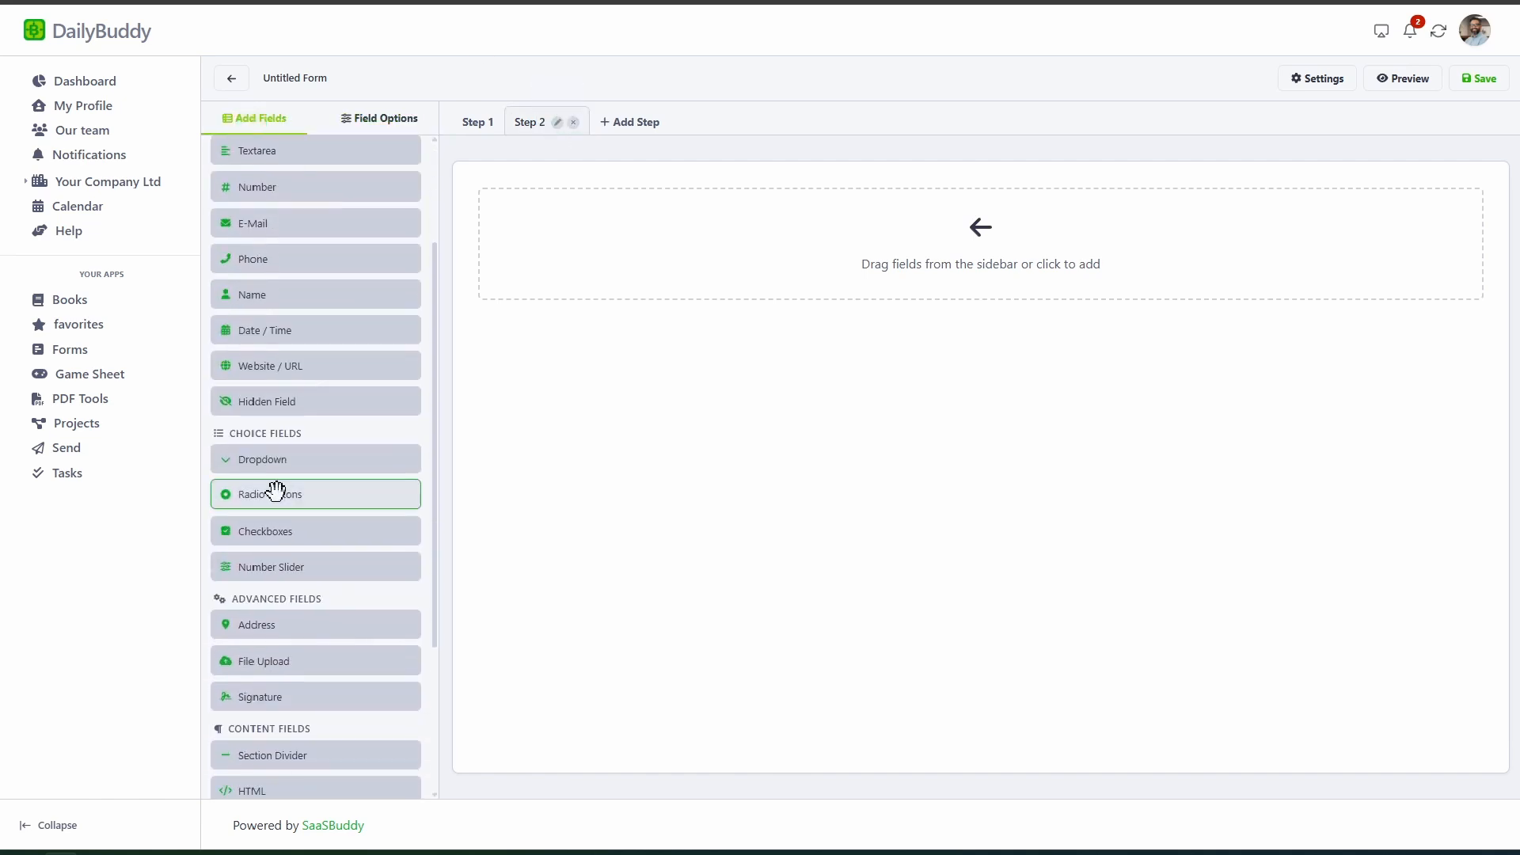
drag(278, 491, 552, 281)
click(622, 264)
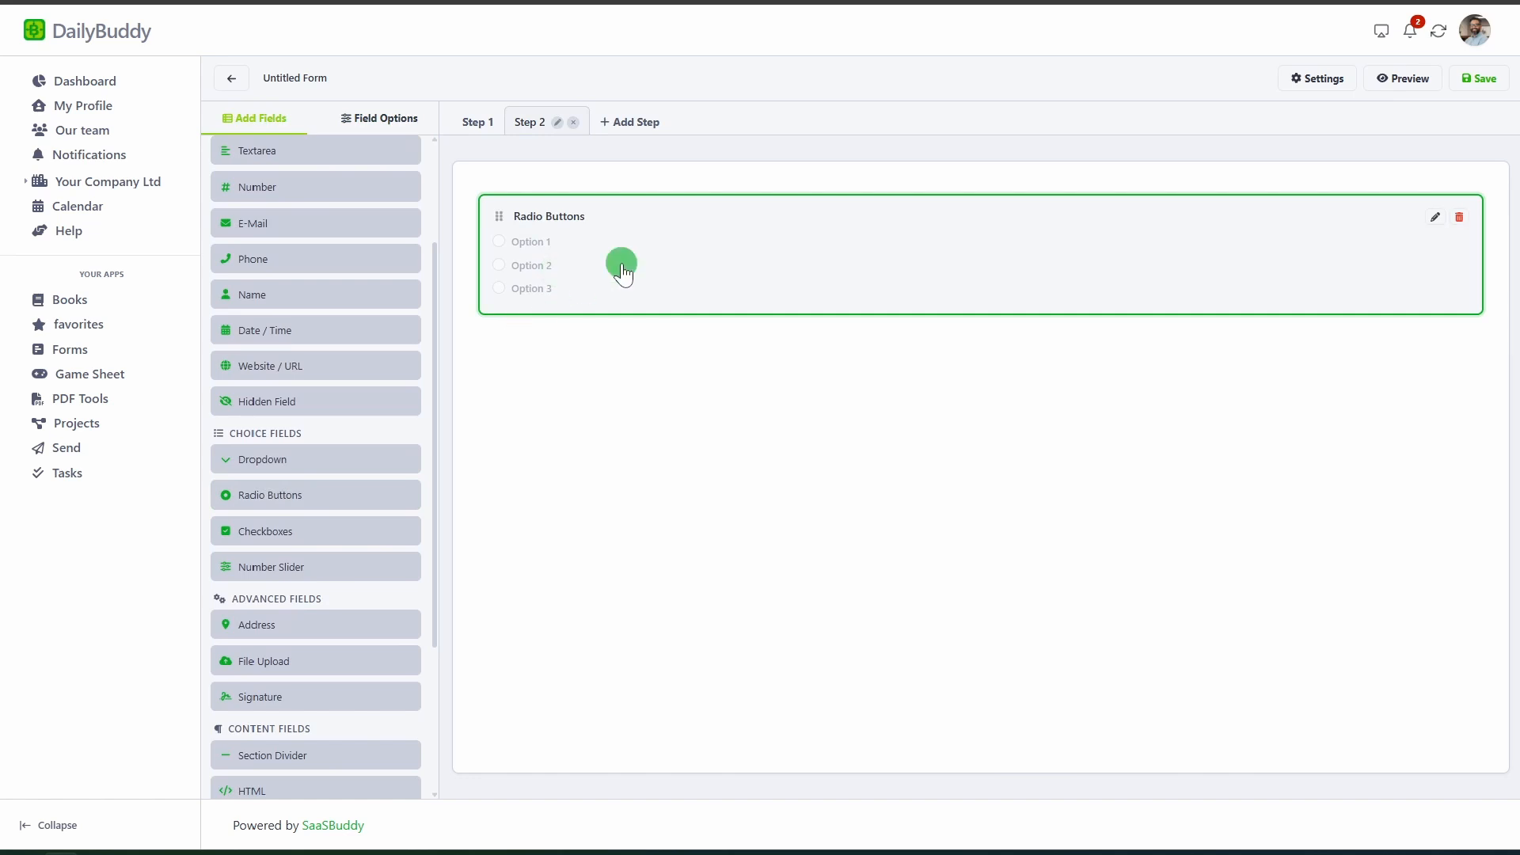
Enable icon choices for the Radio Buttons field and set the icon color to green #22c55e
click(287, 539)
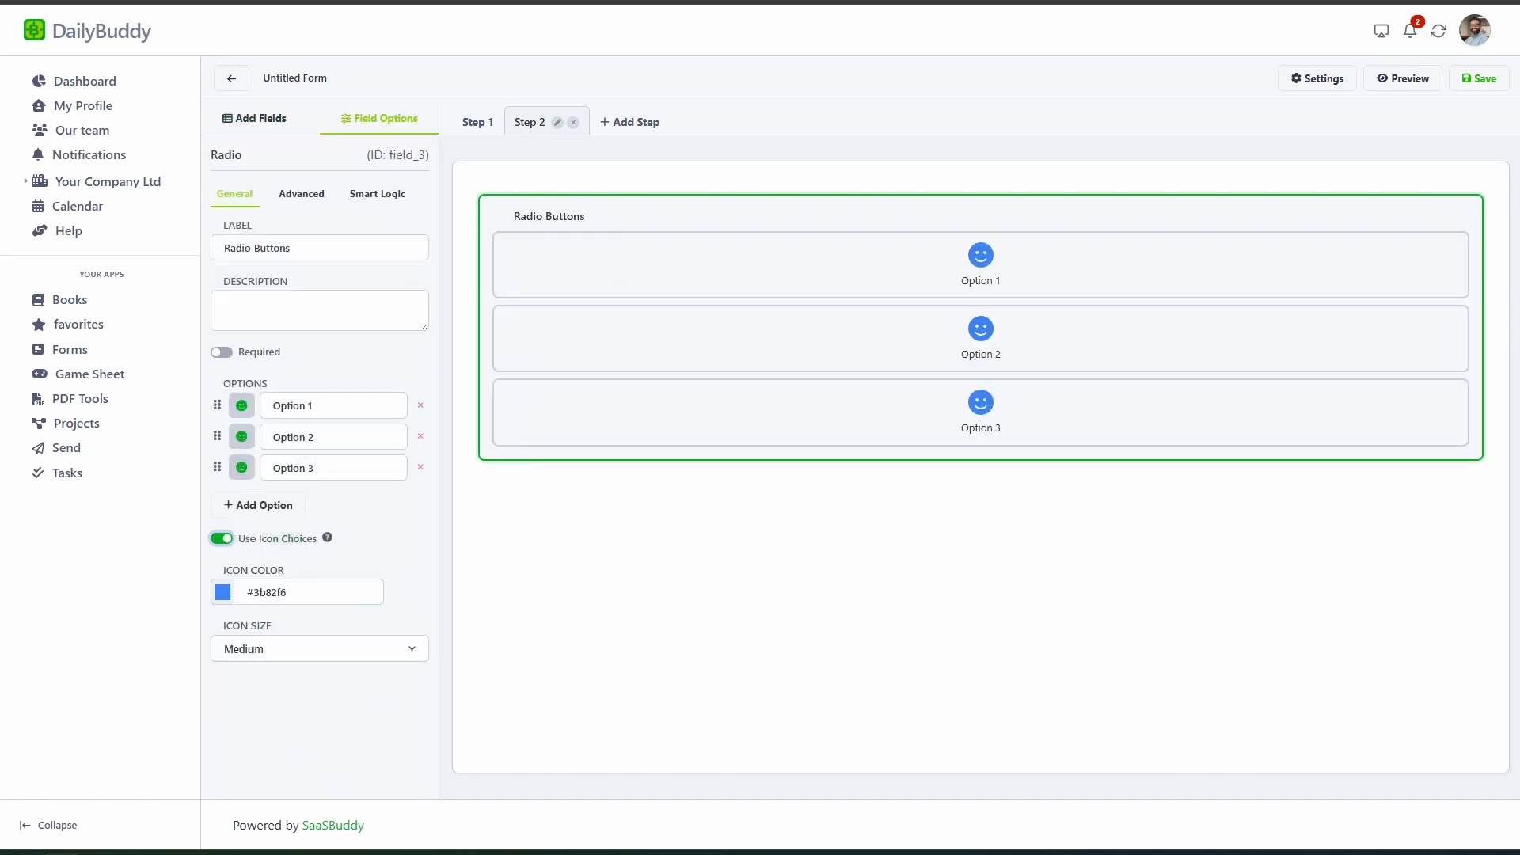
click(287, 588)
click(304, 776)
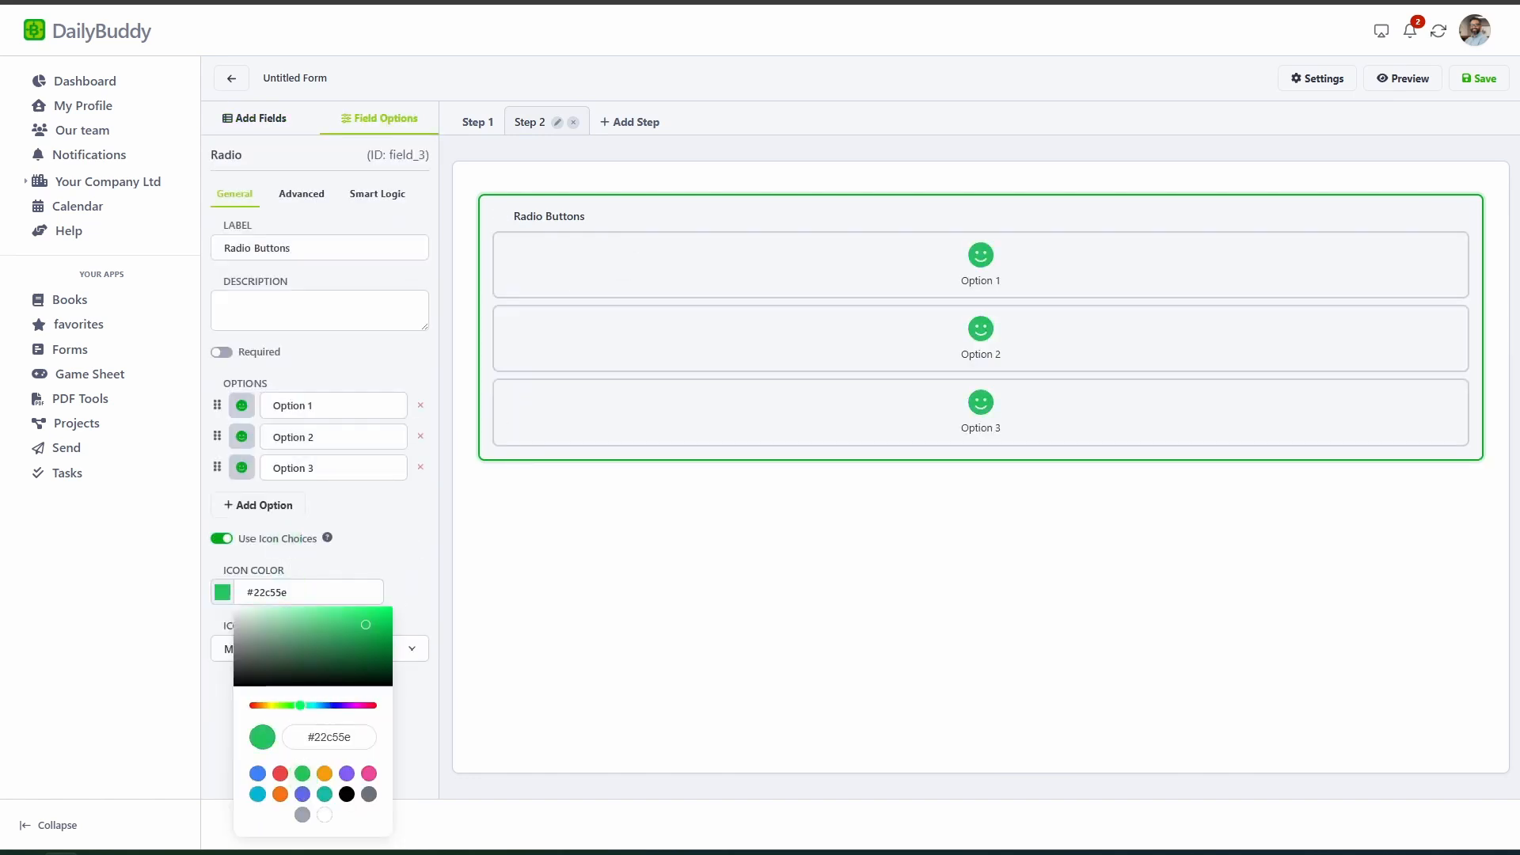
Set the Radio Buttons field's choice layout to Three Columns and return to the list of available fields
click(310, 199)
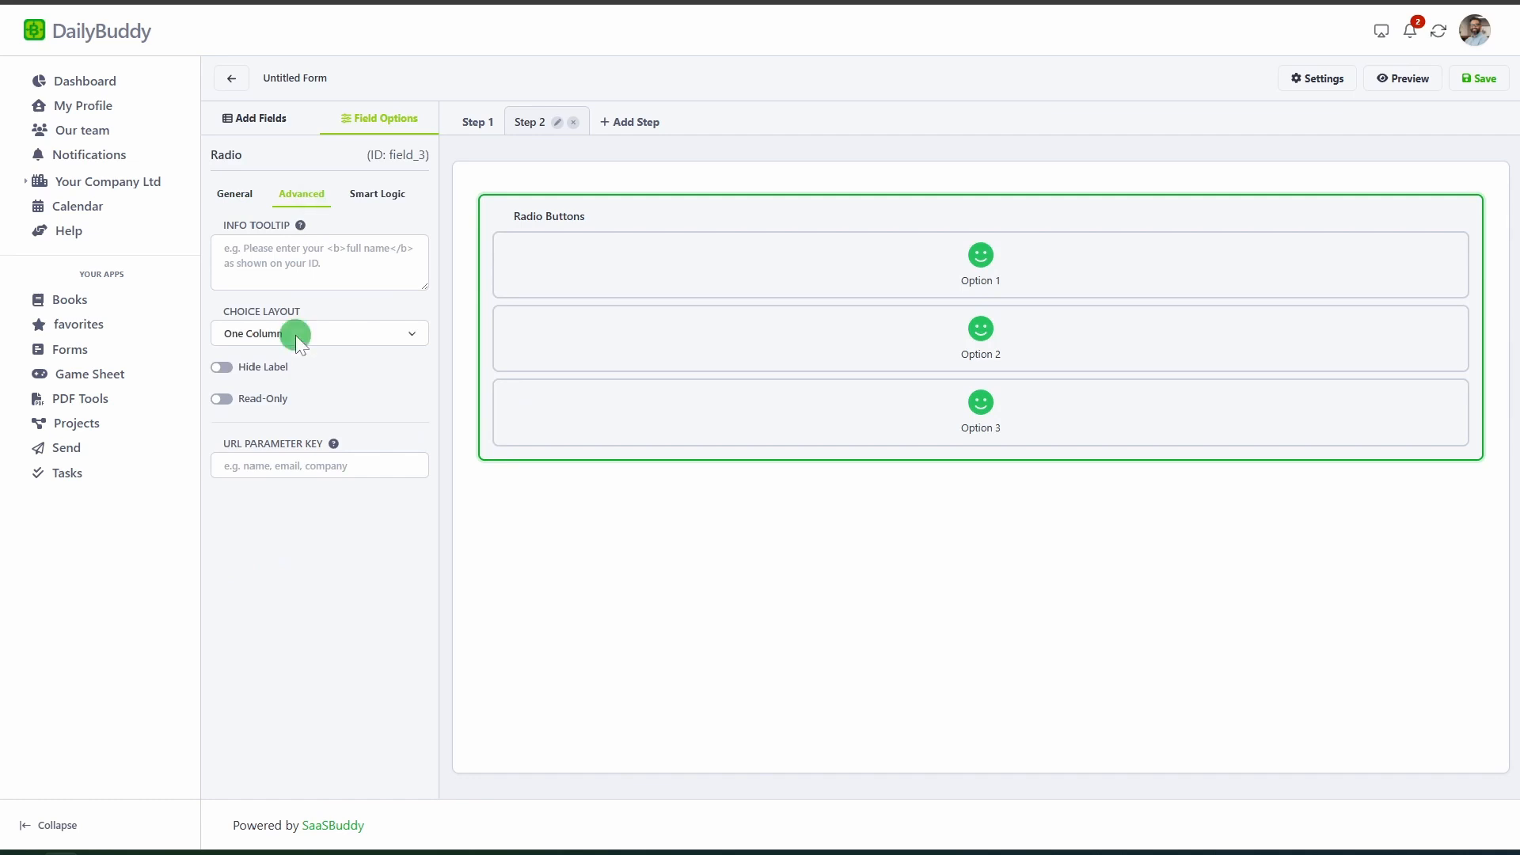
click(296, 335)
click(267, 394)
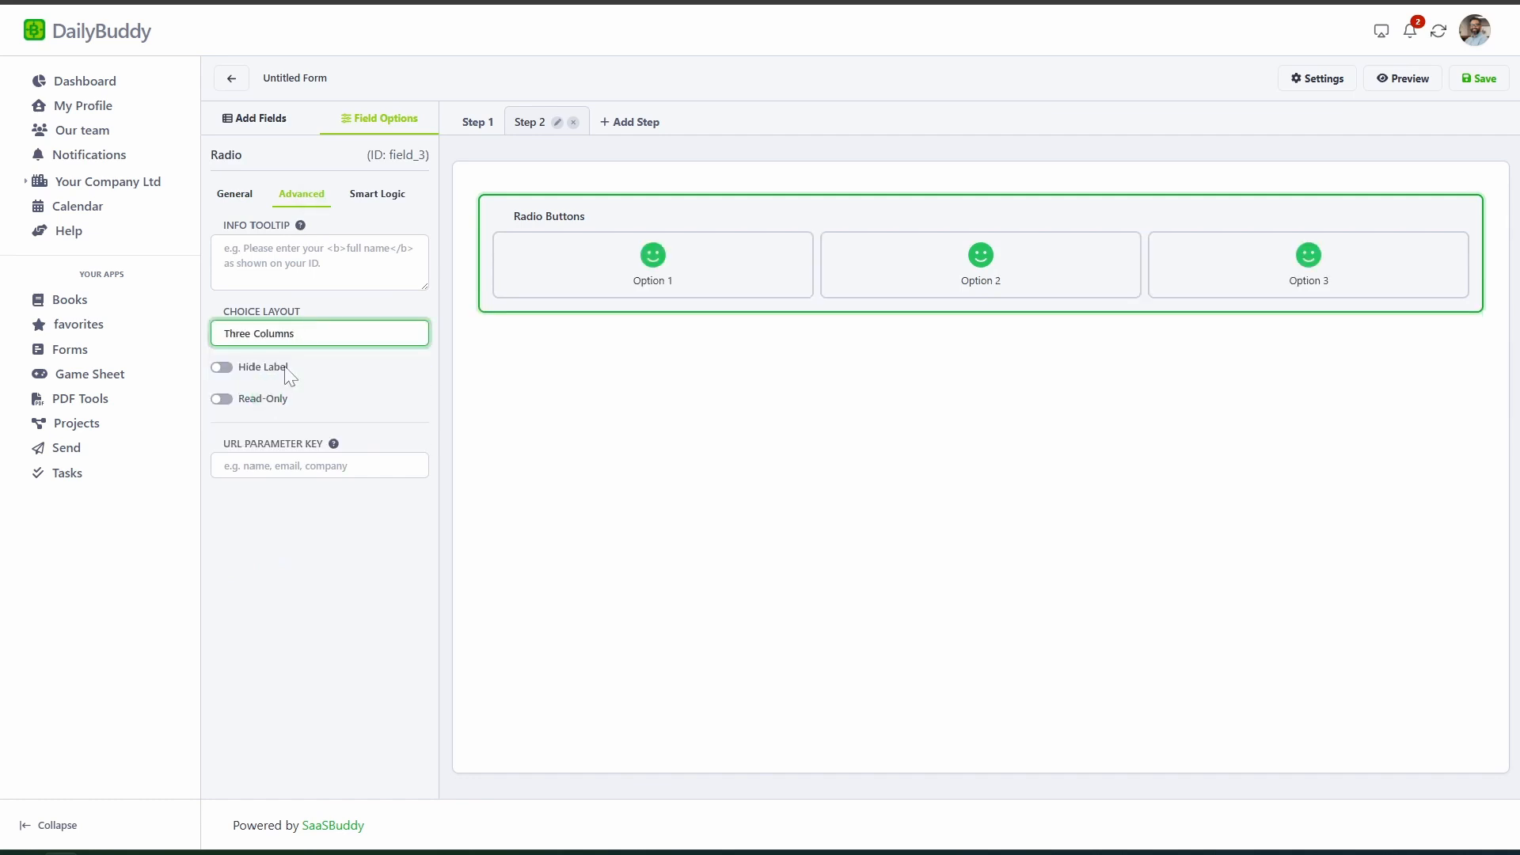
click(237, 194)
click(259, 120)
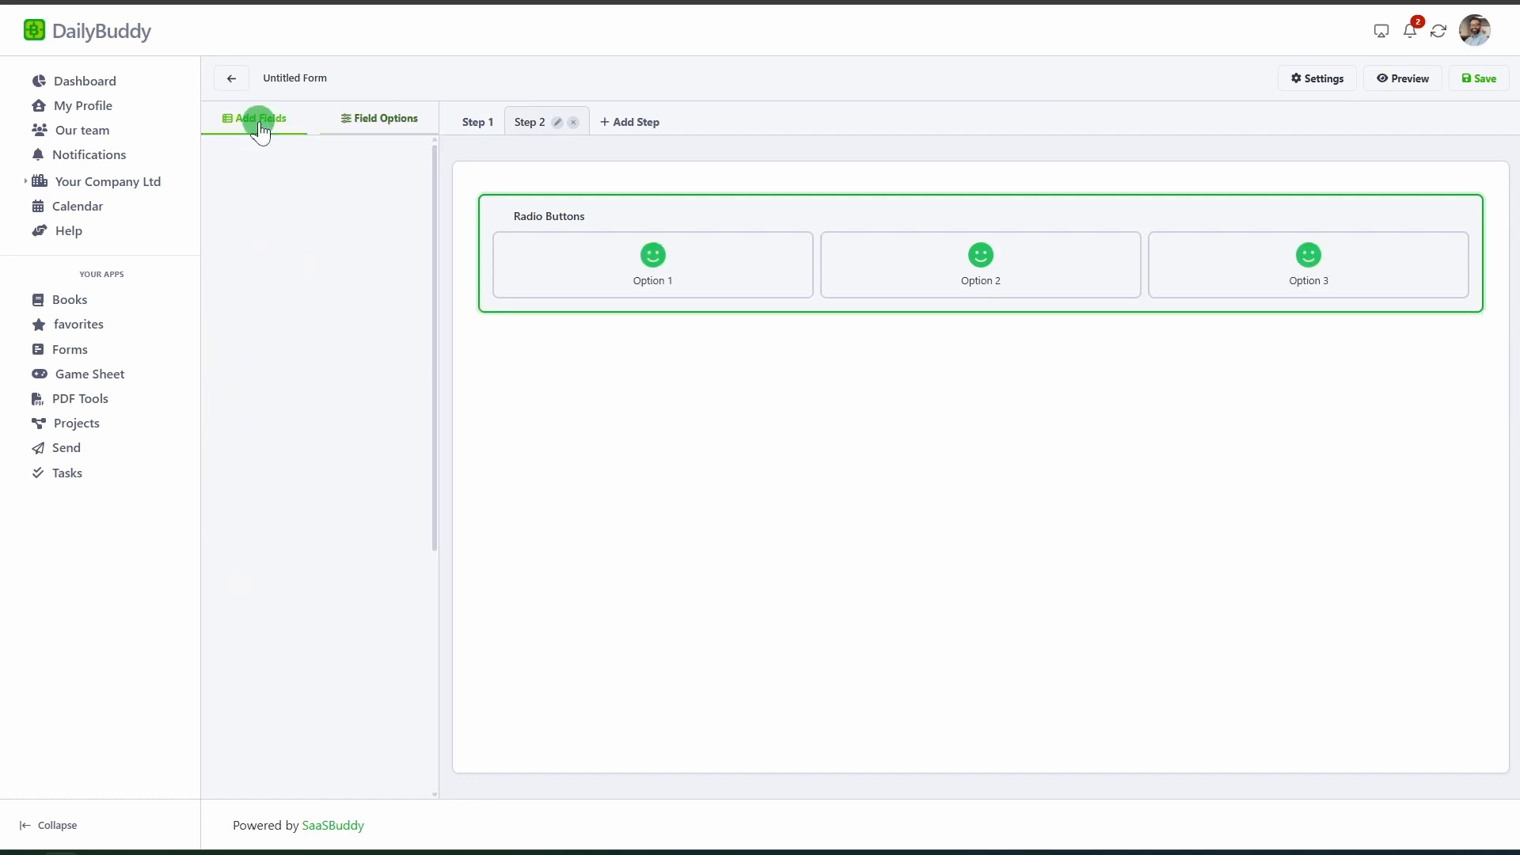
Add a Textarea field to Step 2 below the Radio Buttons field
drag(270, 307, 543, 301)
Set the form's name to "Name" and its type to Survey in the form settings
click(1312, 81)
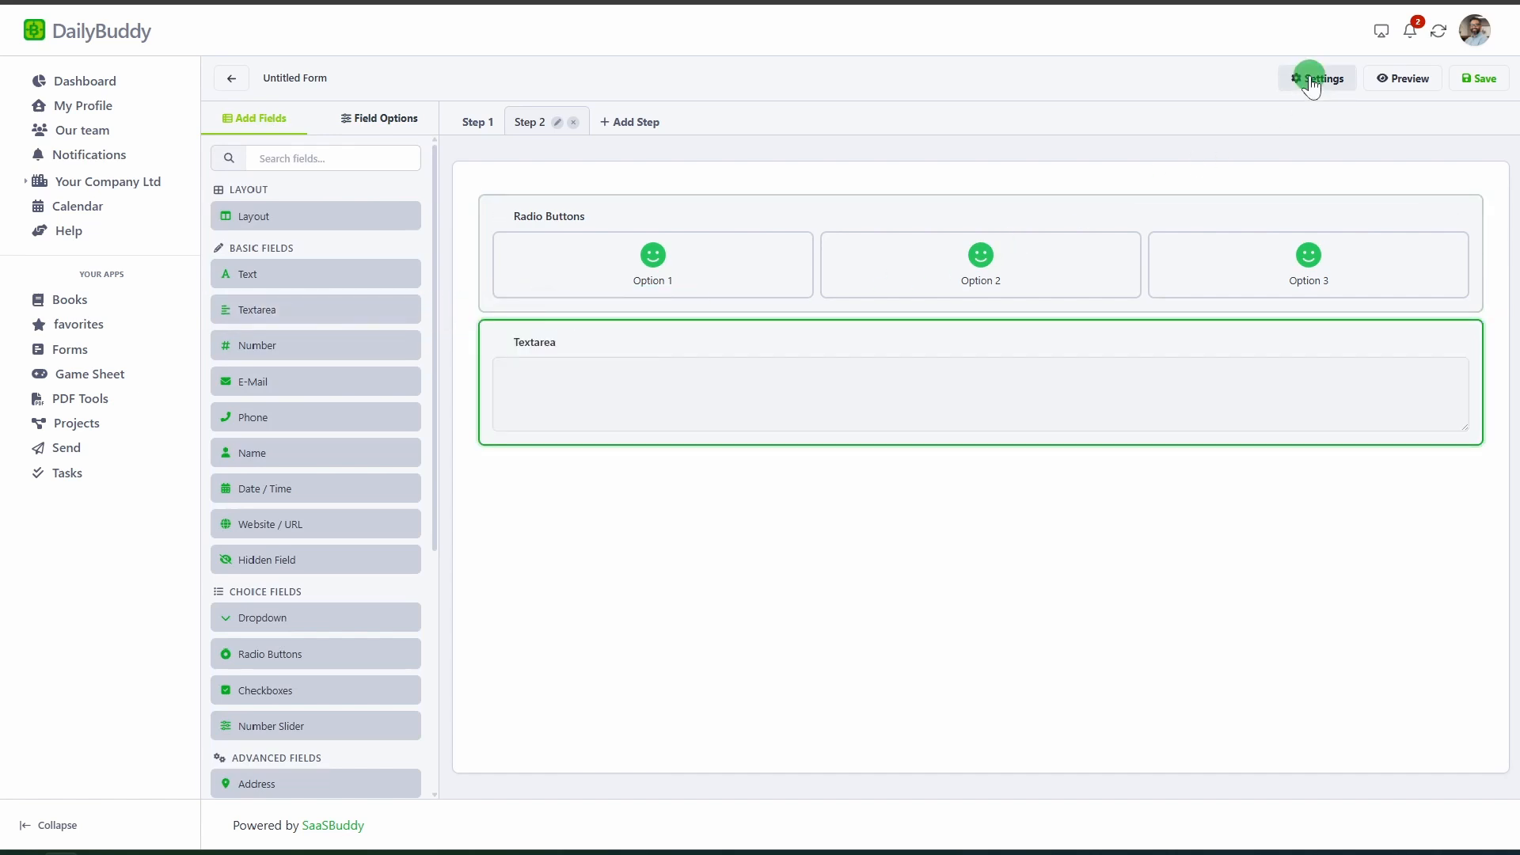
click(1267, 209)
text(Name)
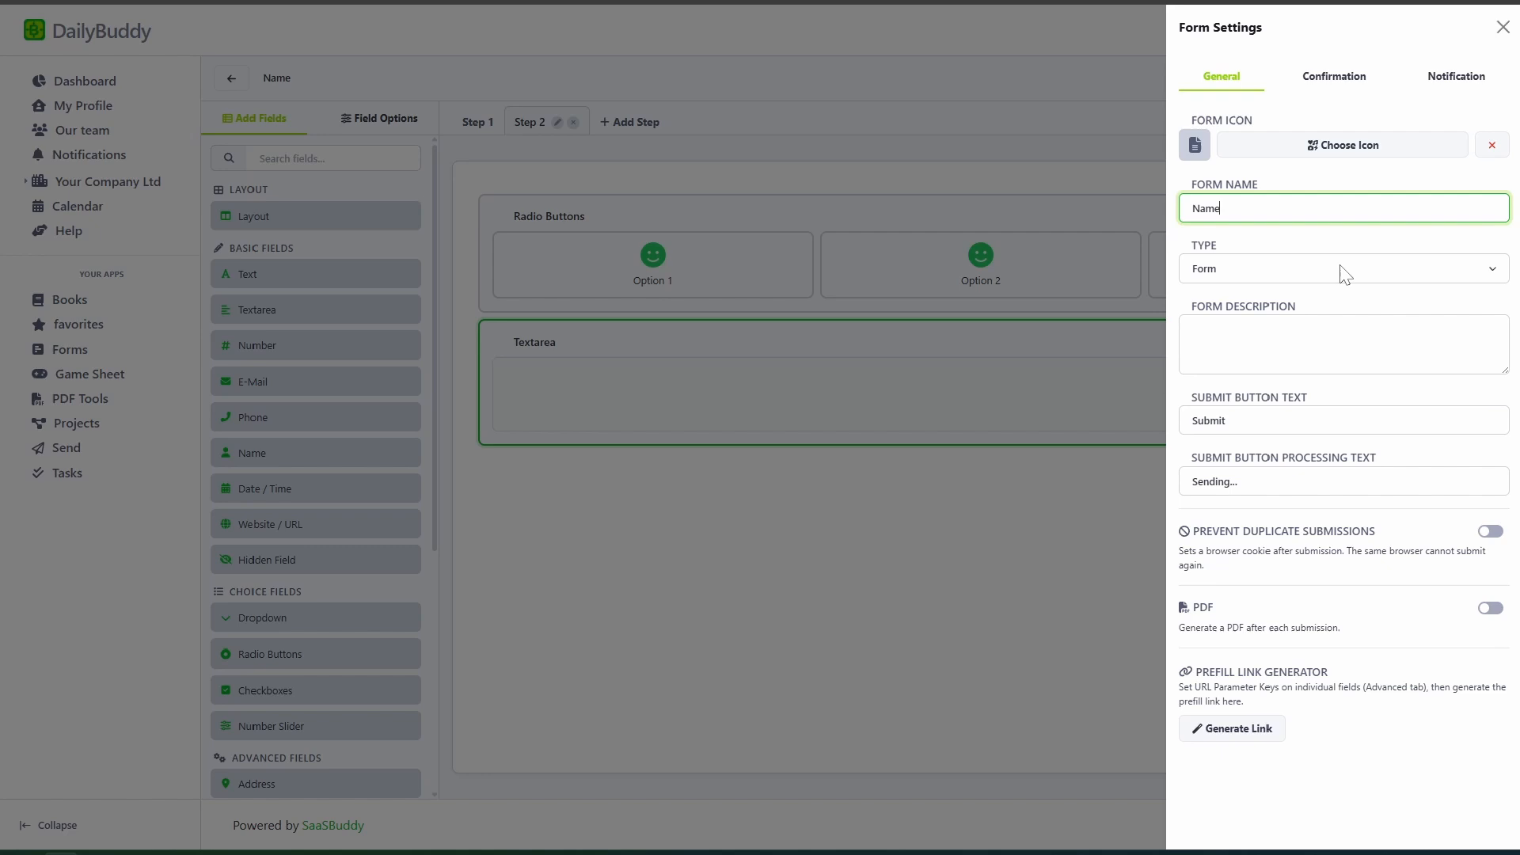
click(1343, 269)
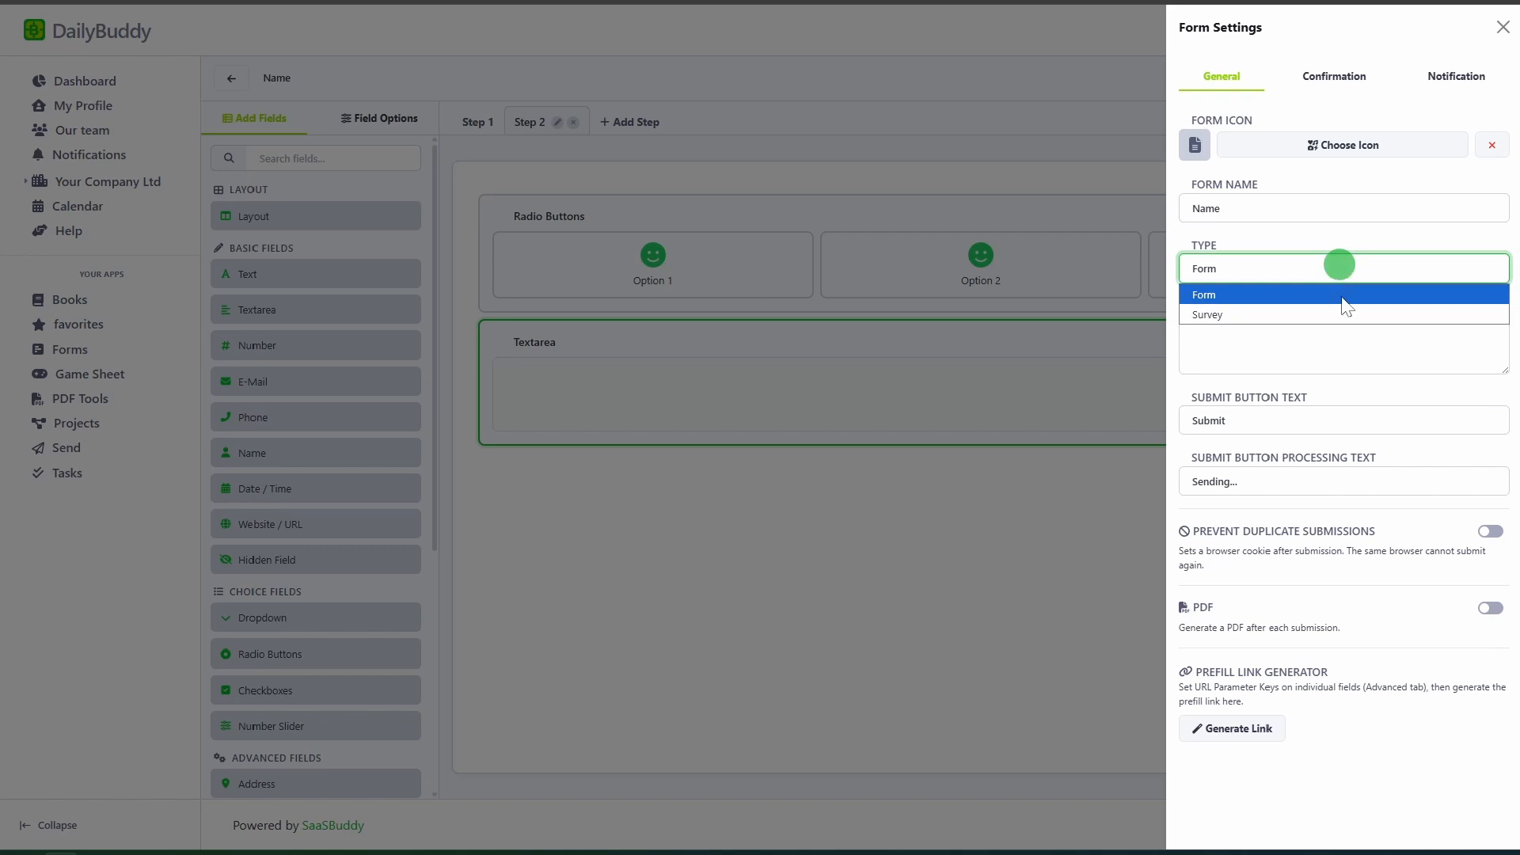
click(1345, 316)
Review the form's confirmation and notification settings and close the form settings
click(1355, 76)
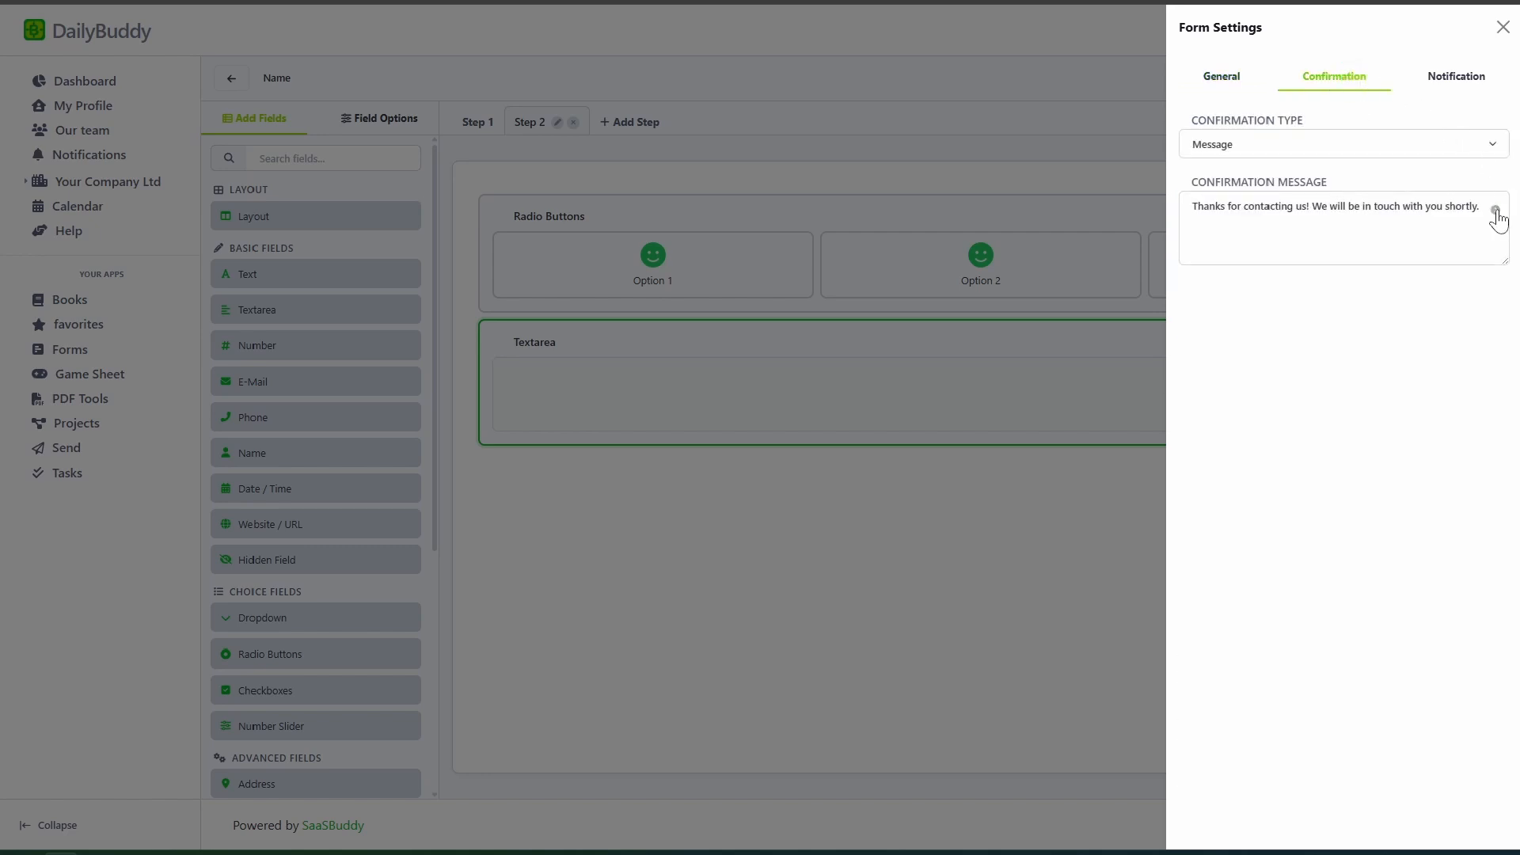
click(1466, 79)
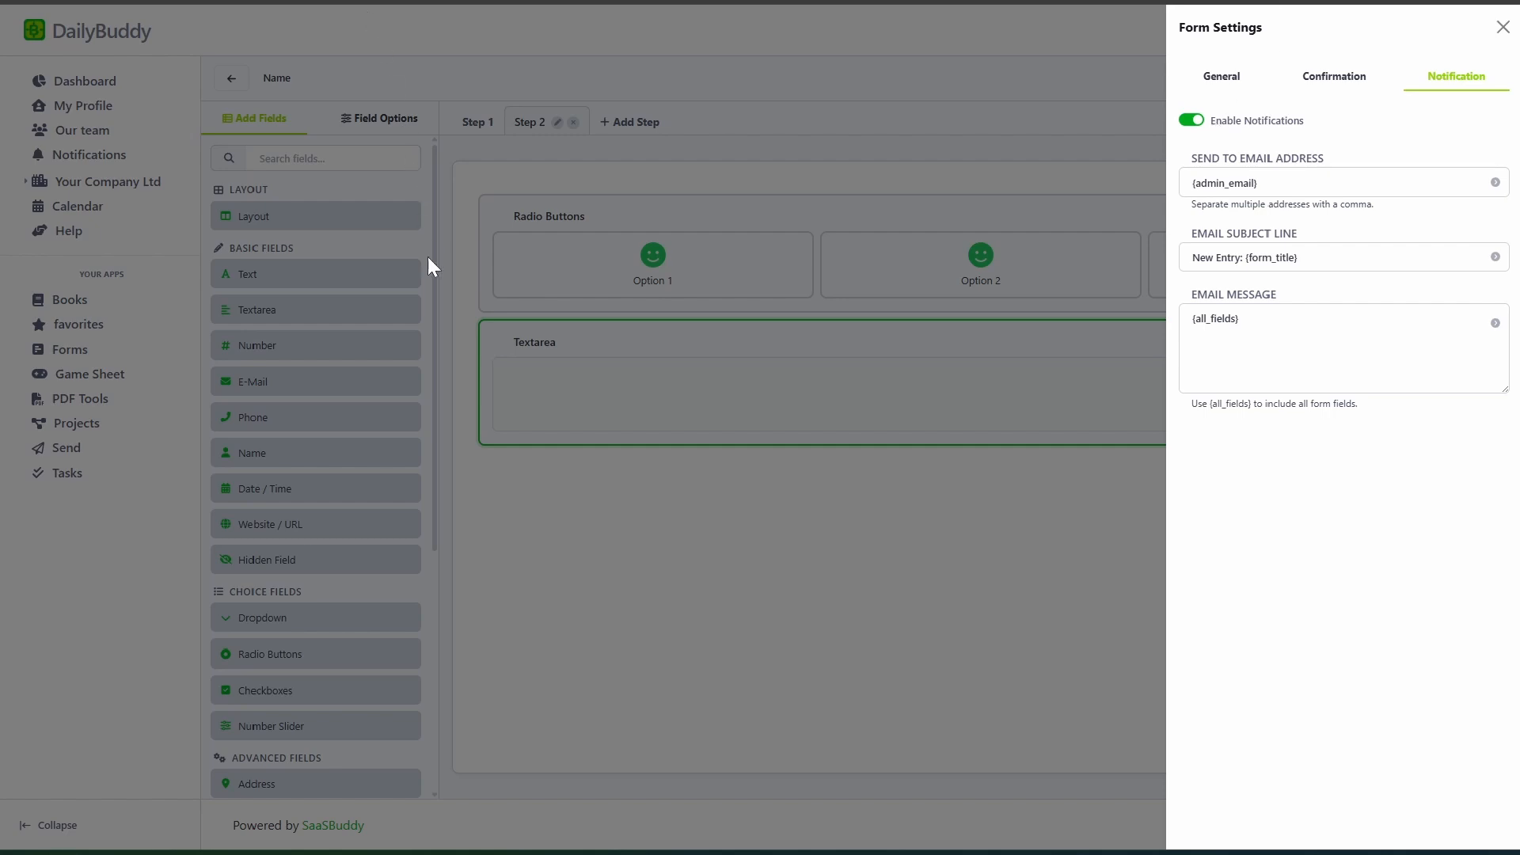
click(440, 388)
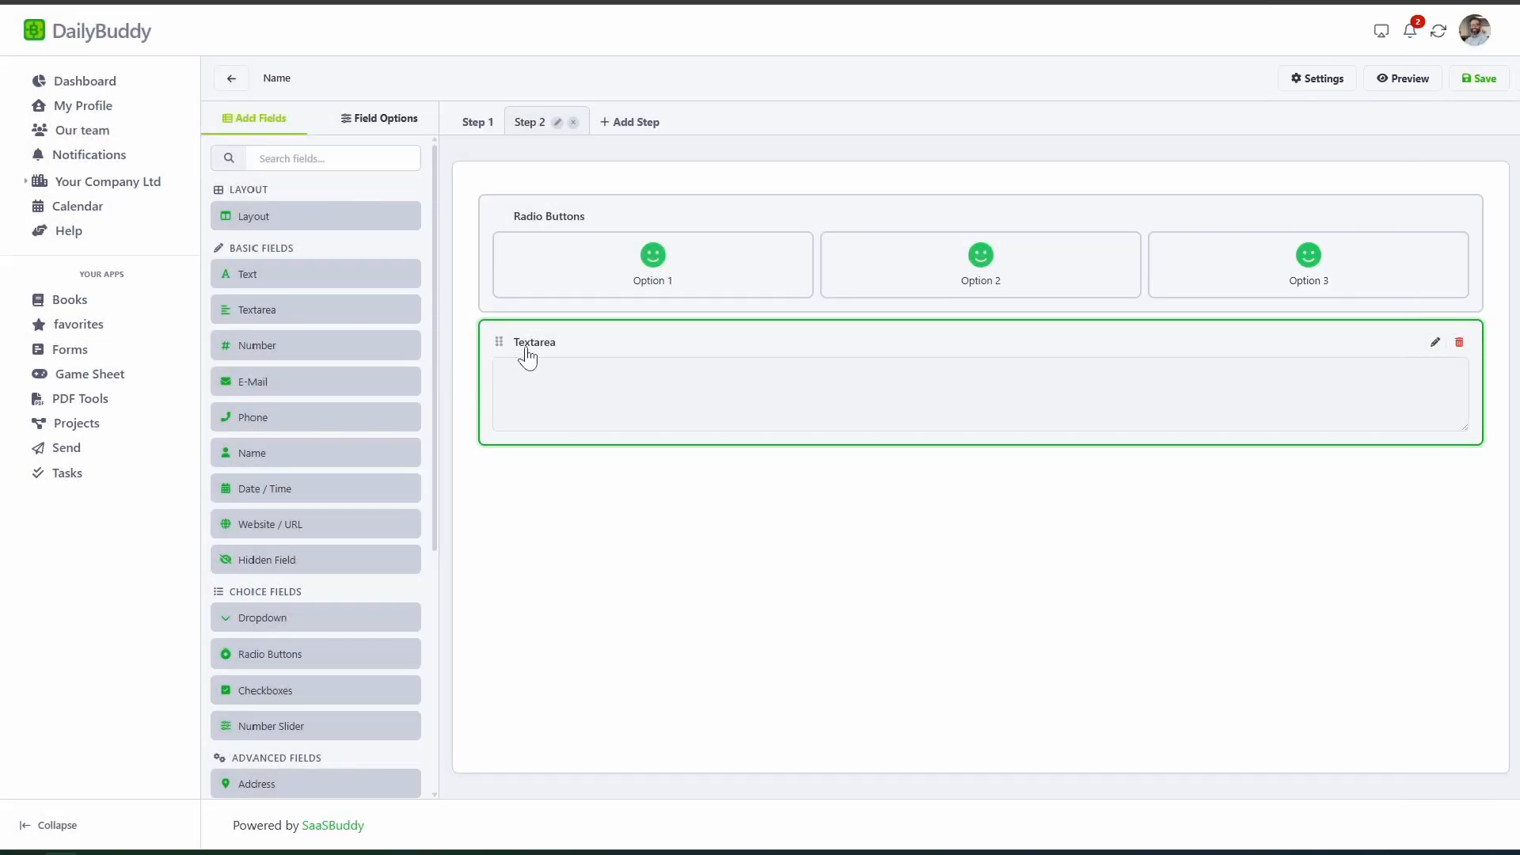
Enable conditional logic on the Textarea field so it shows if Radio Buttons is Option 2
click(613, 336)
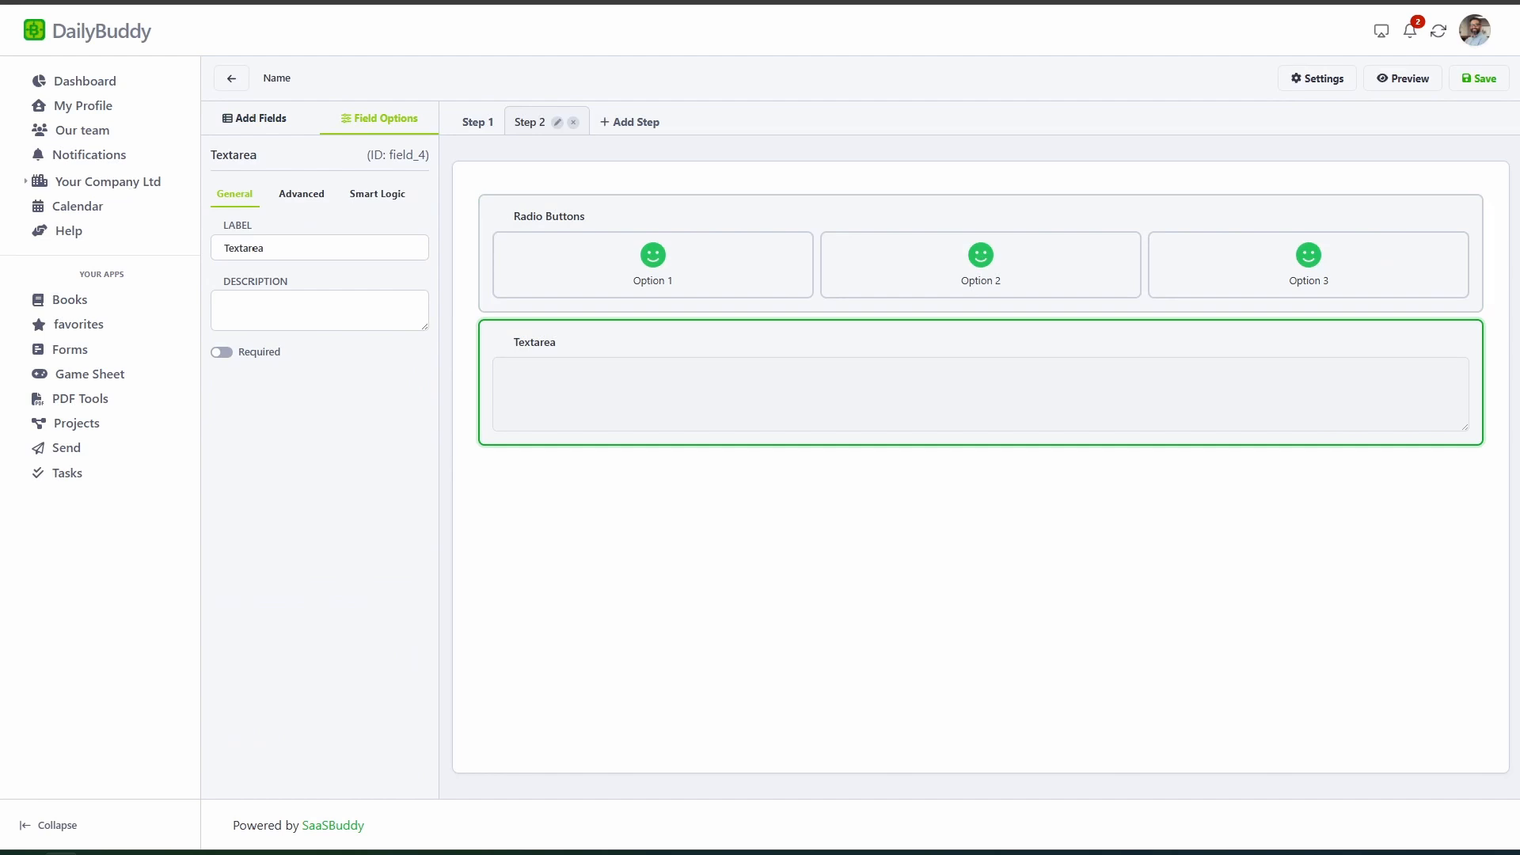
click(375, 198)
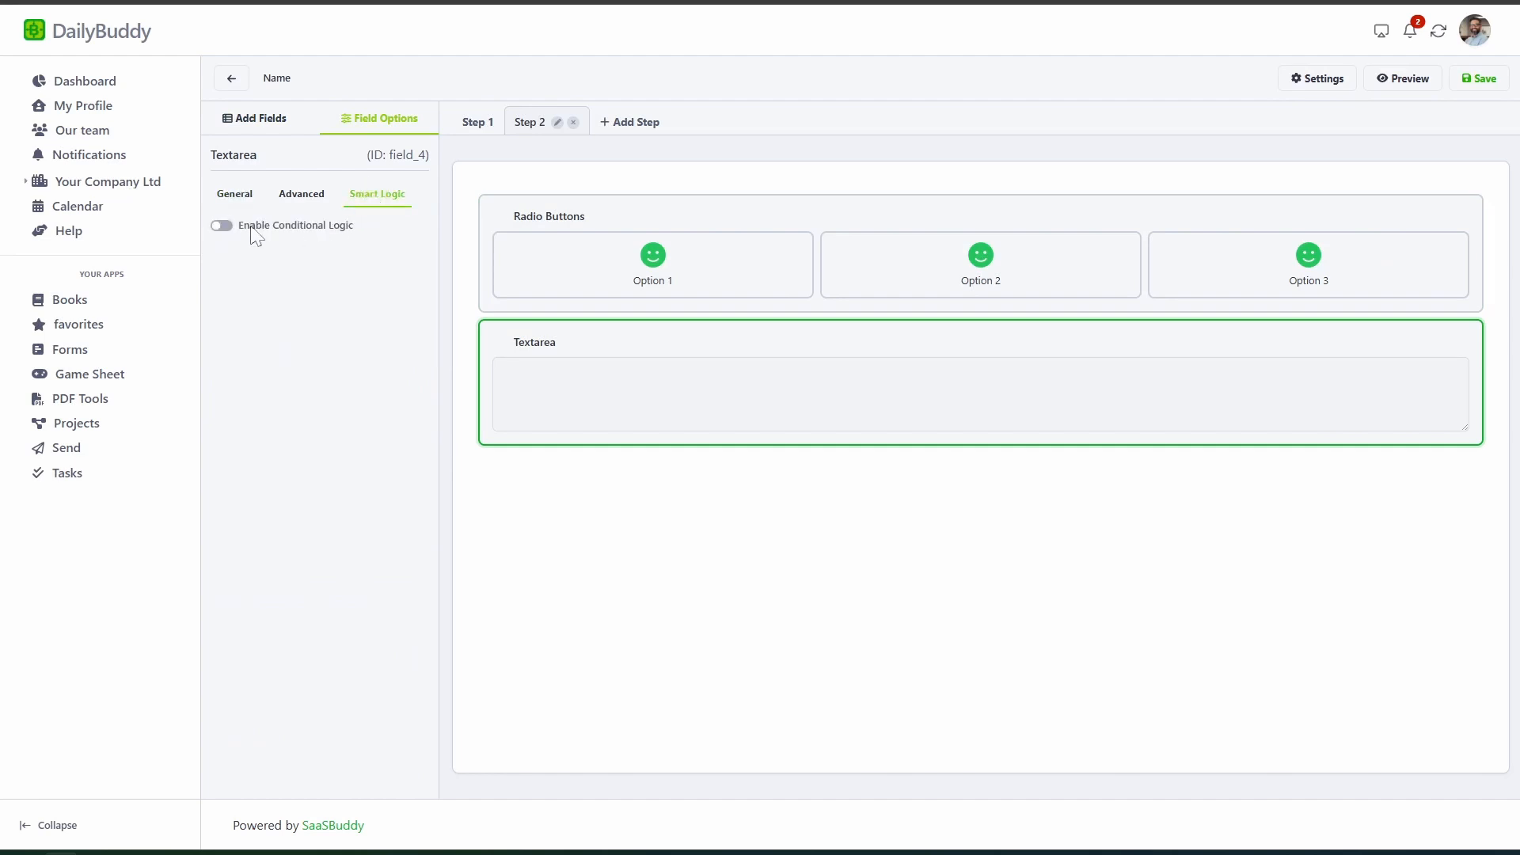
click(225, 226)
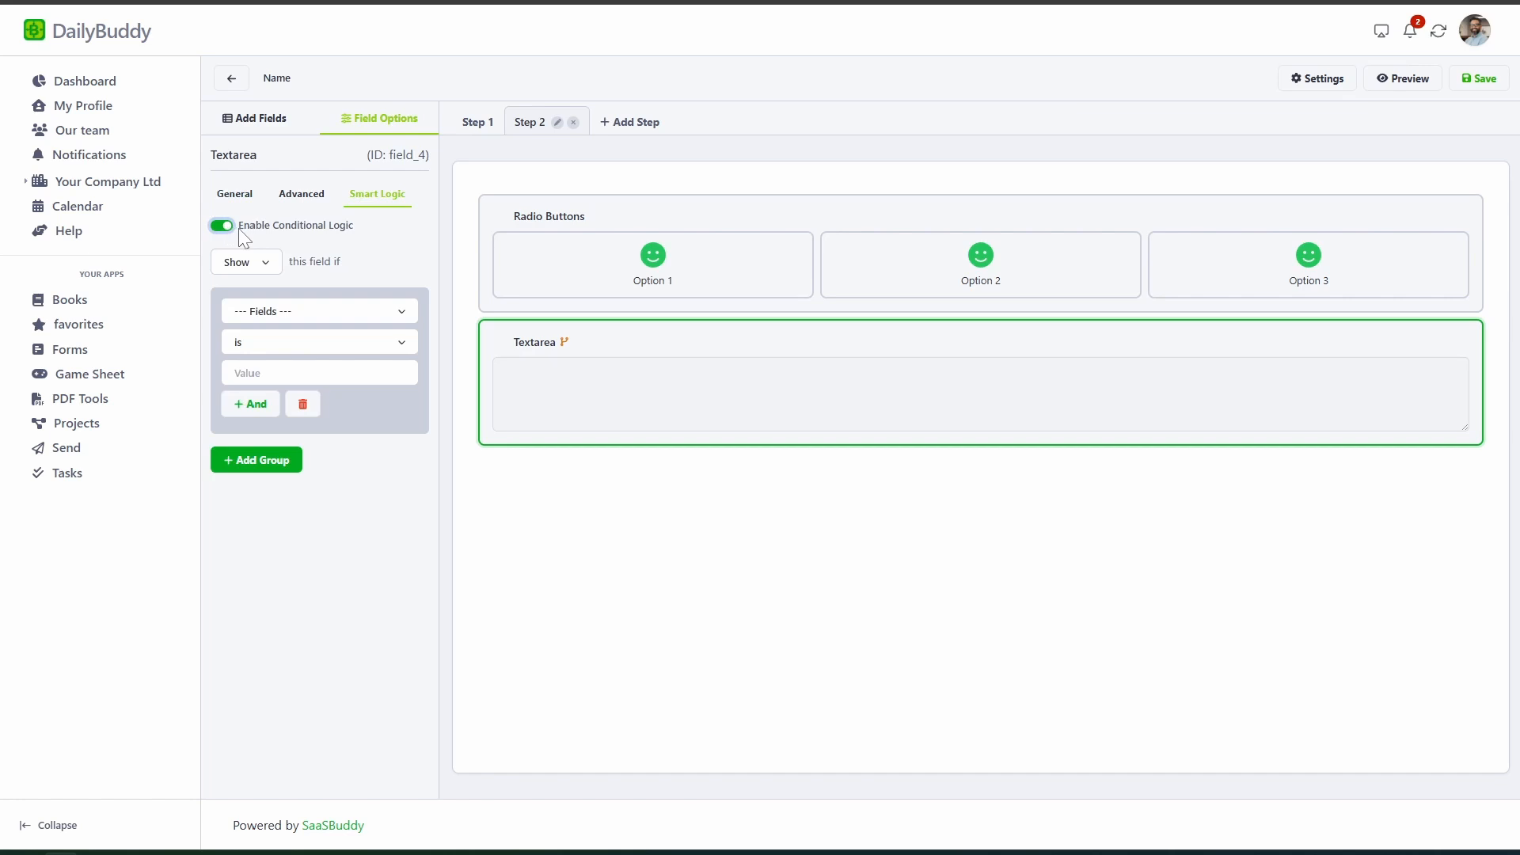
click(403, 312)
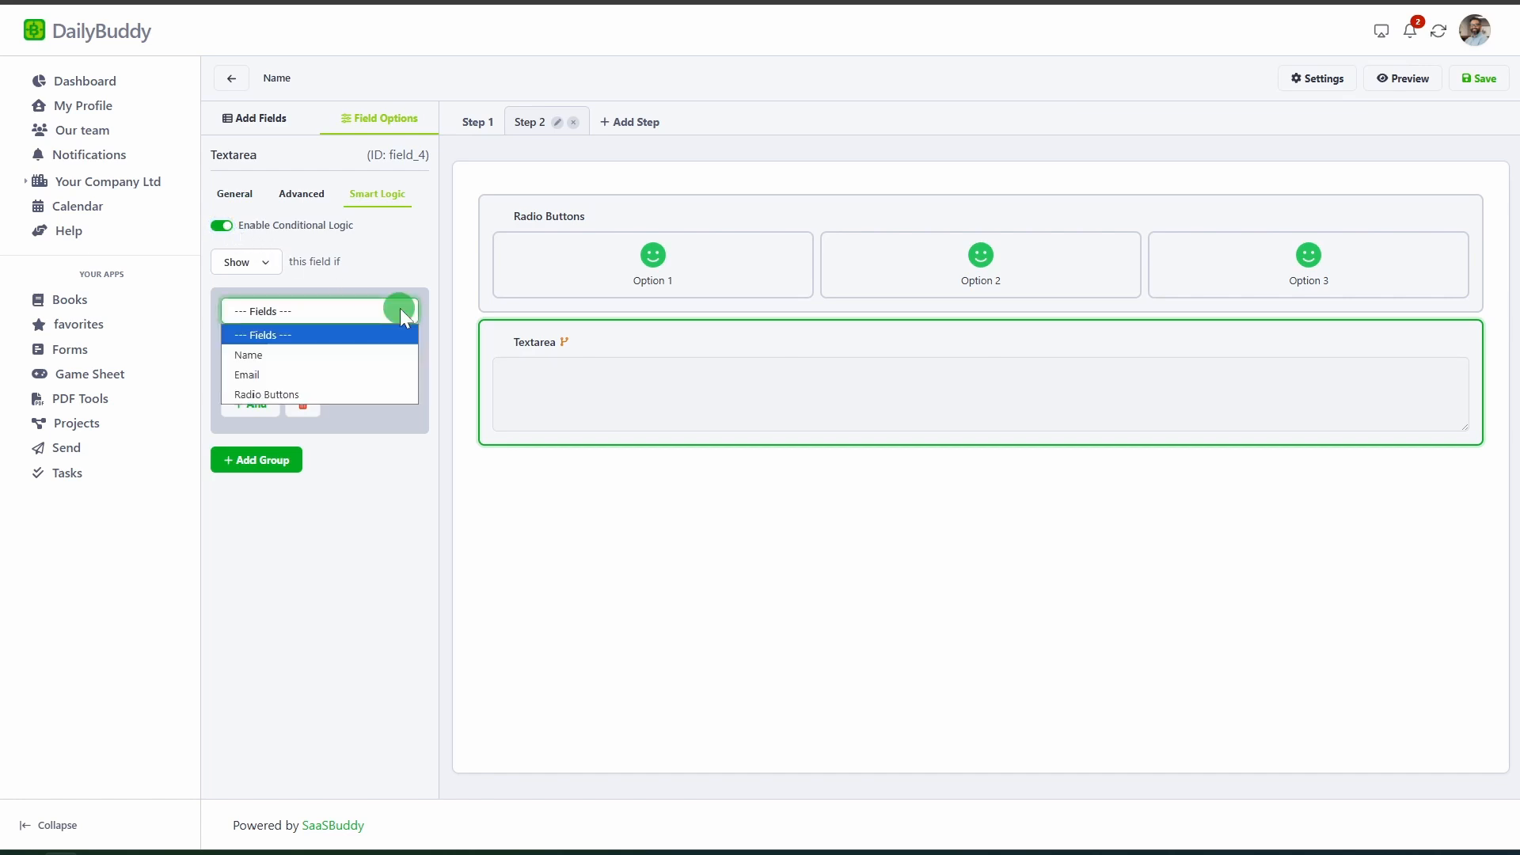
click(282, 394)
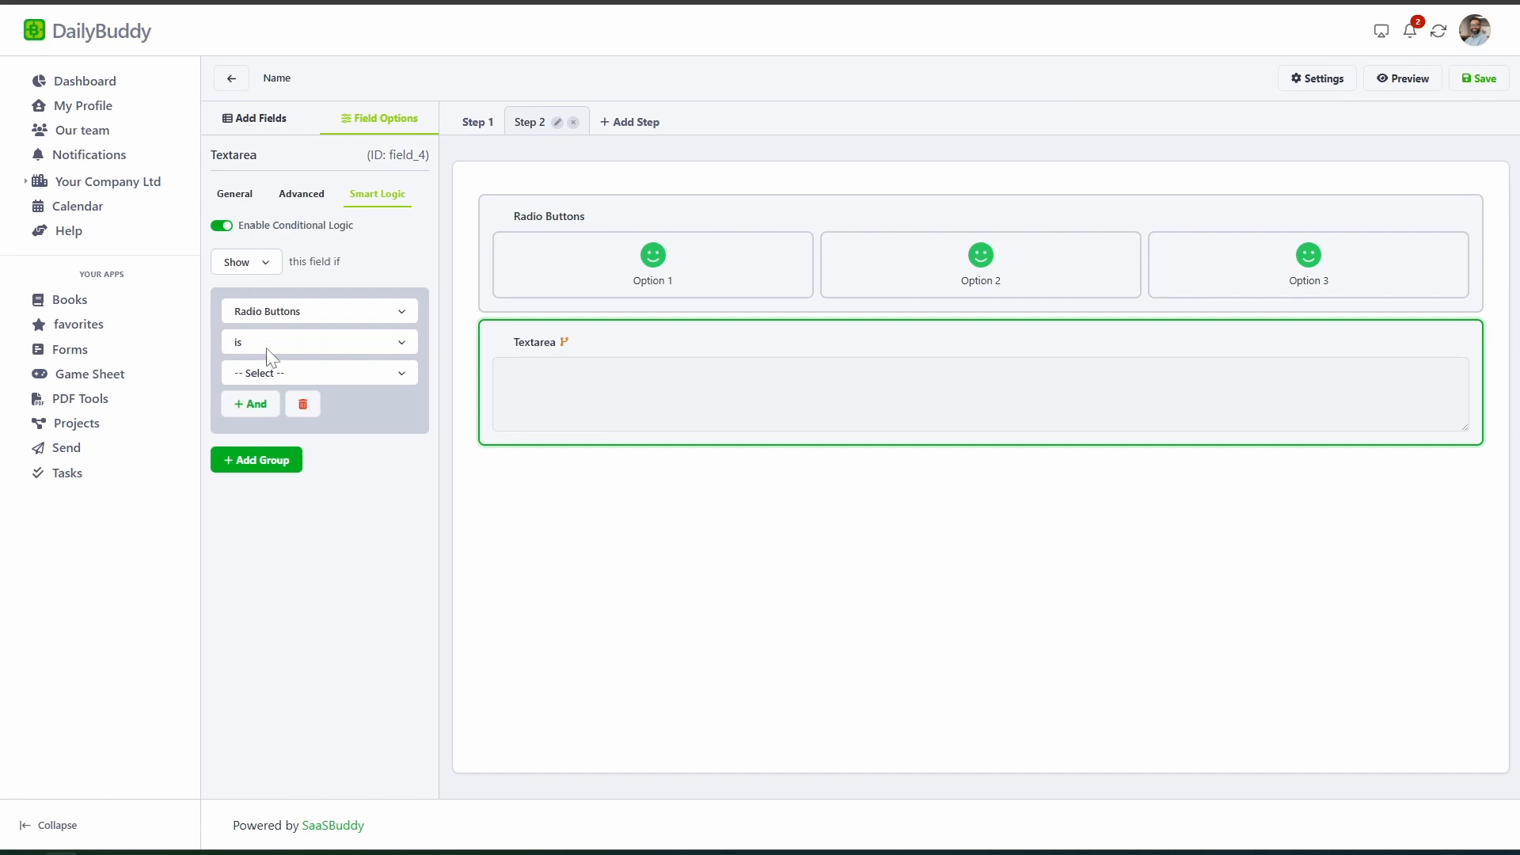
click(269, 370)
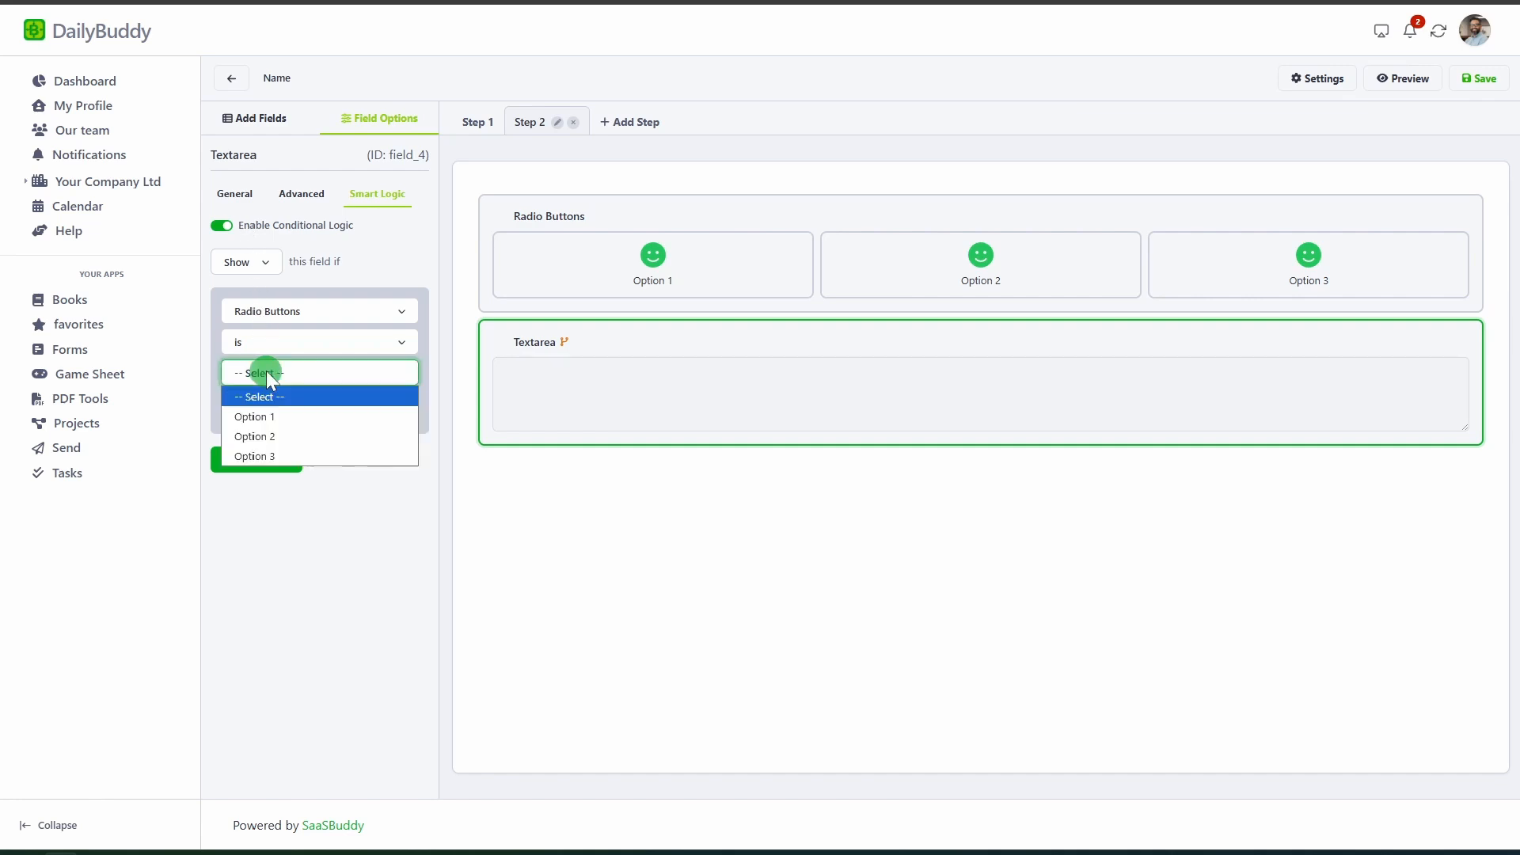
click(268, 435)
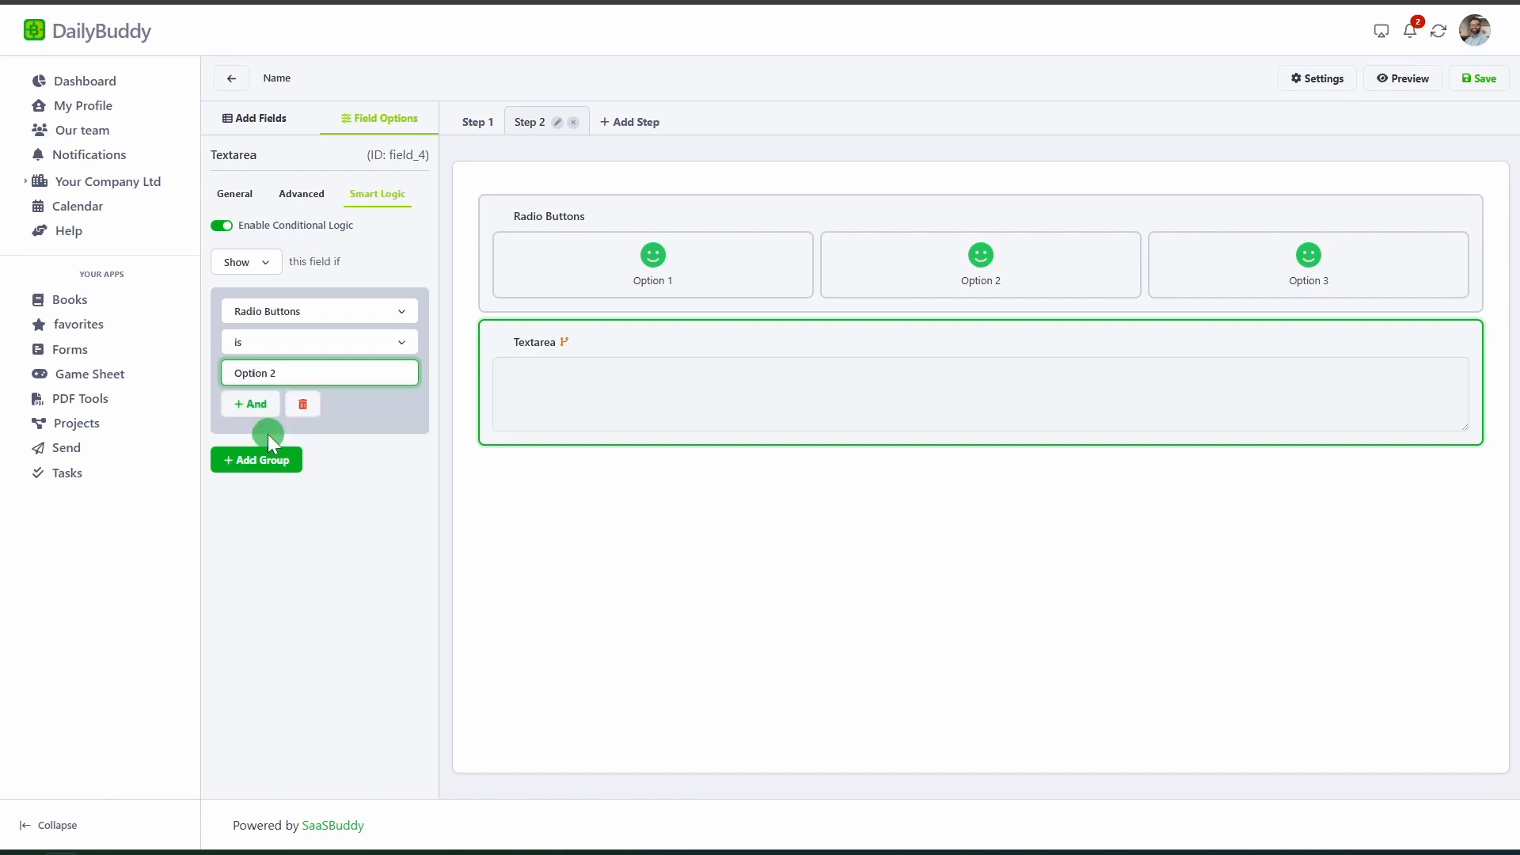
Deselect the Textarea field and select it again to examine which field its condition depends on
click(365, 486)
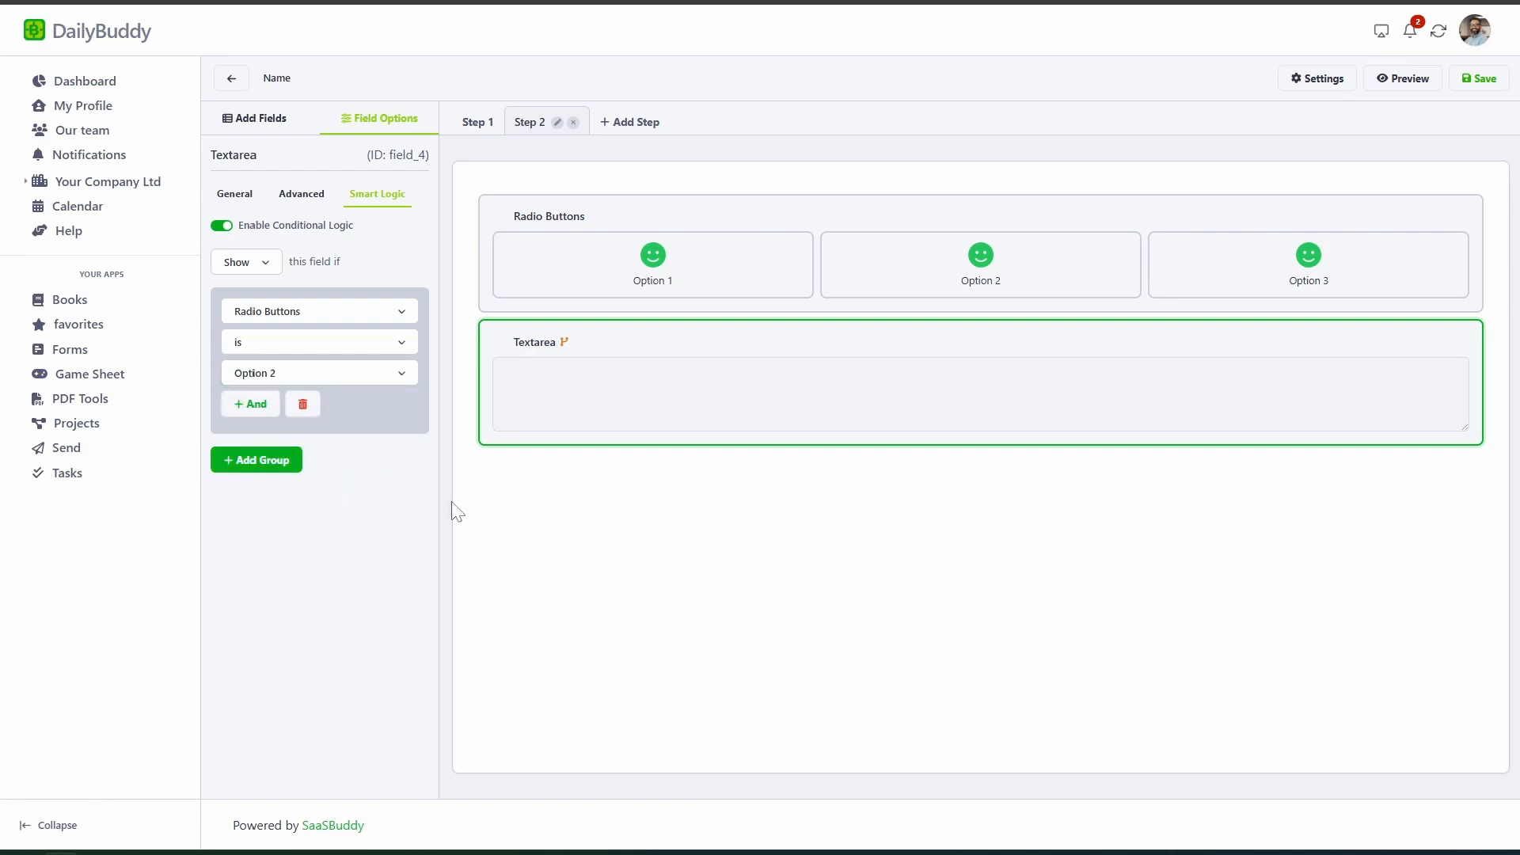
click(554, 525)
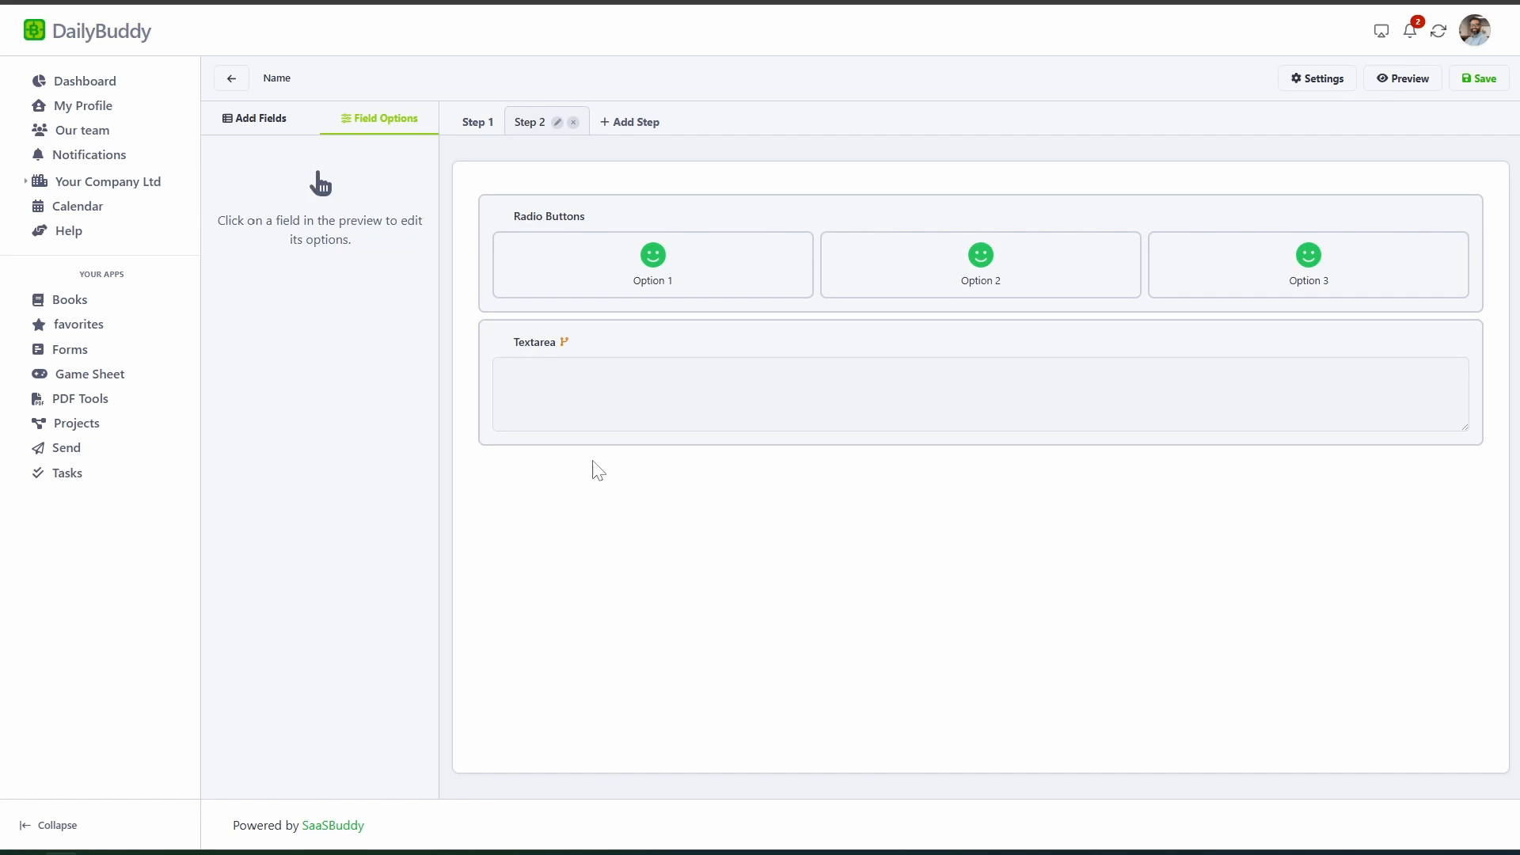
click(630, 349)
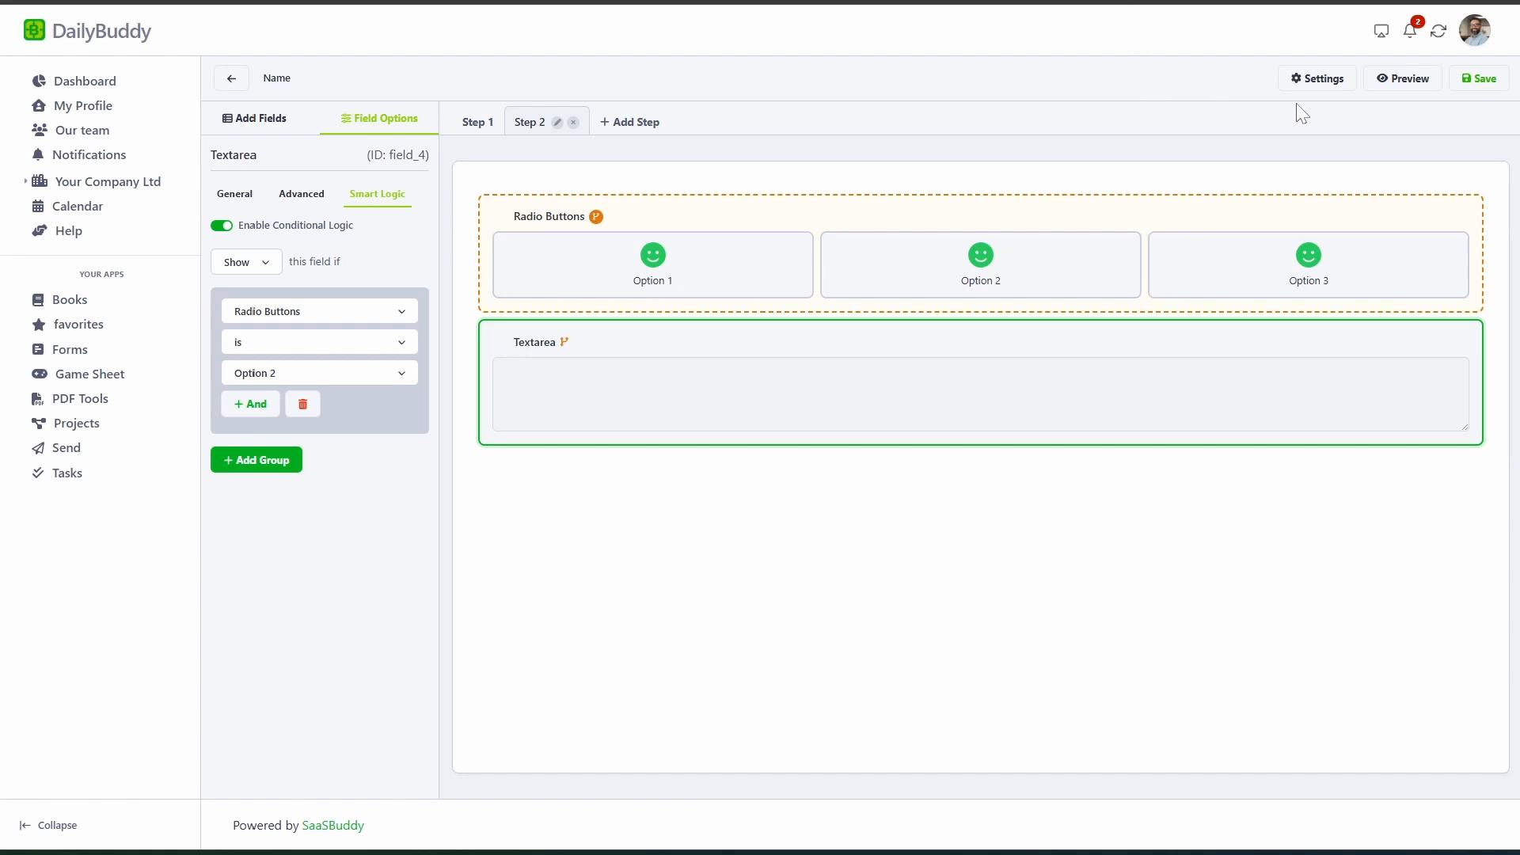
Preview both steps of the form, testing the Textarea condition with Option 2, and close the preview
click(1421, 80)
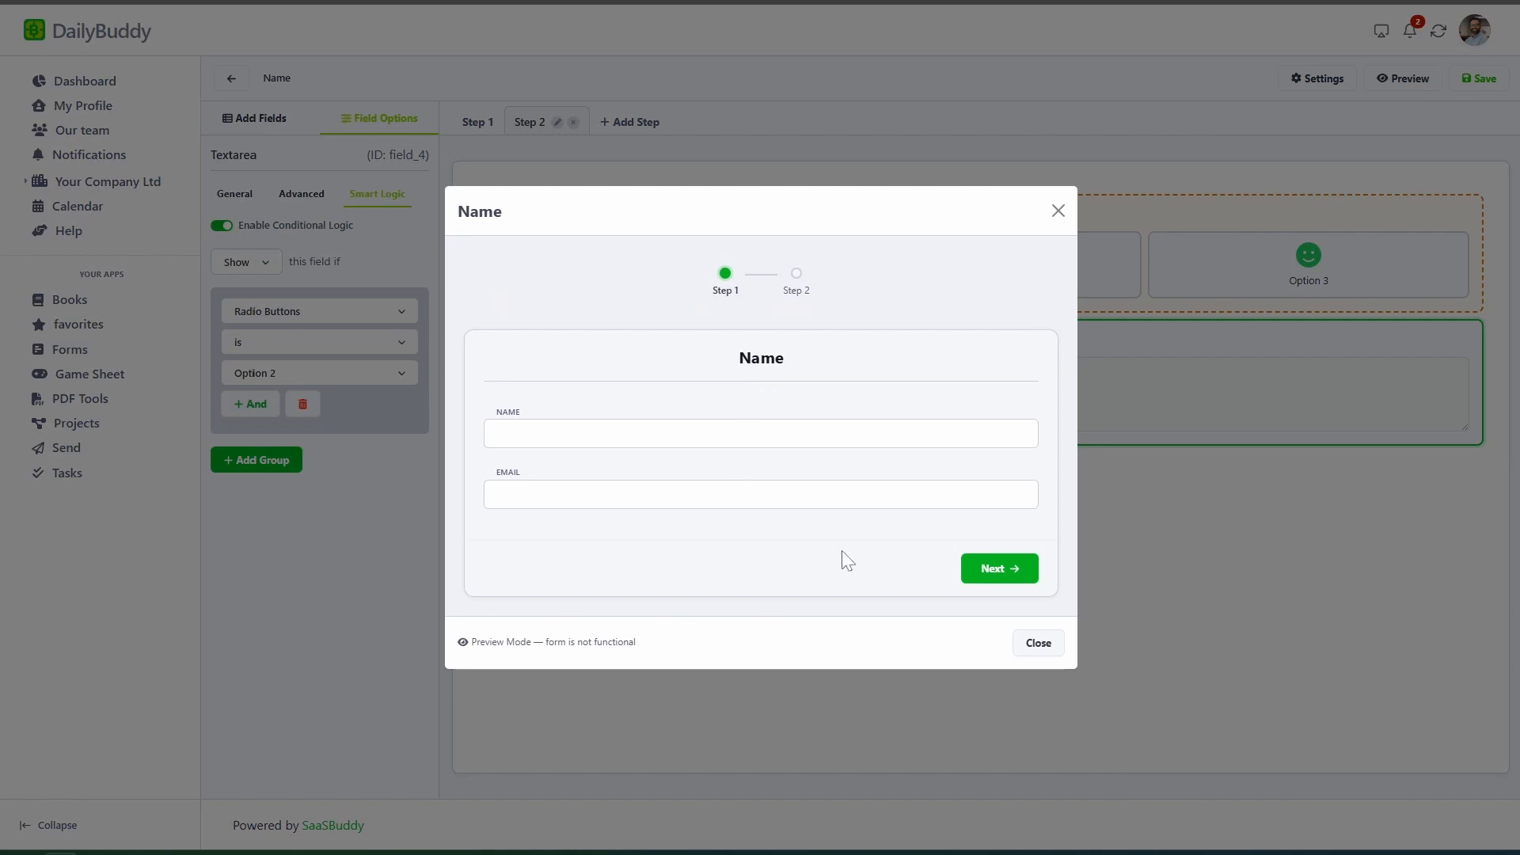
click(991, 568)
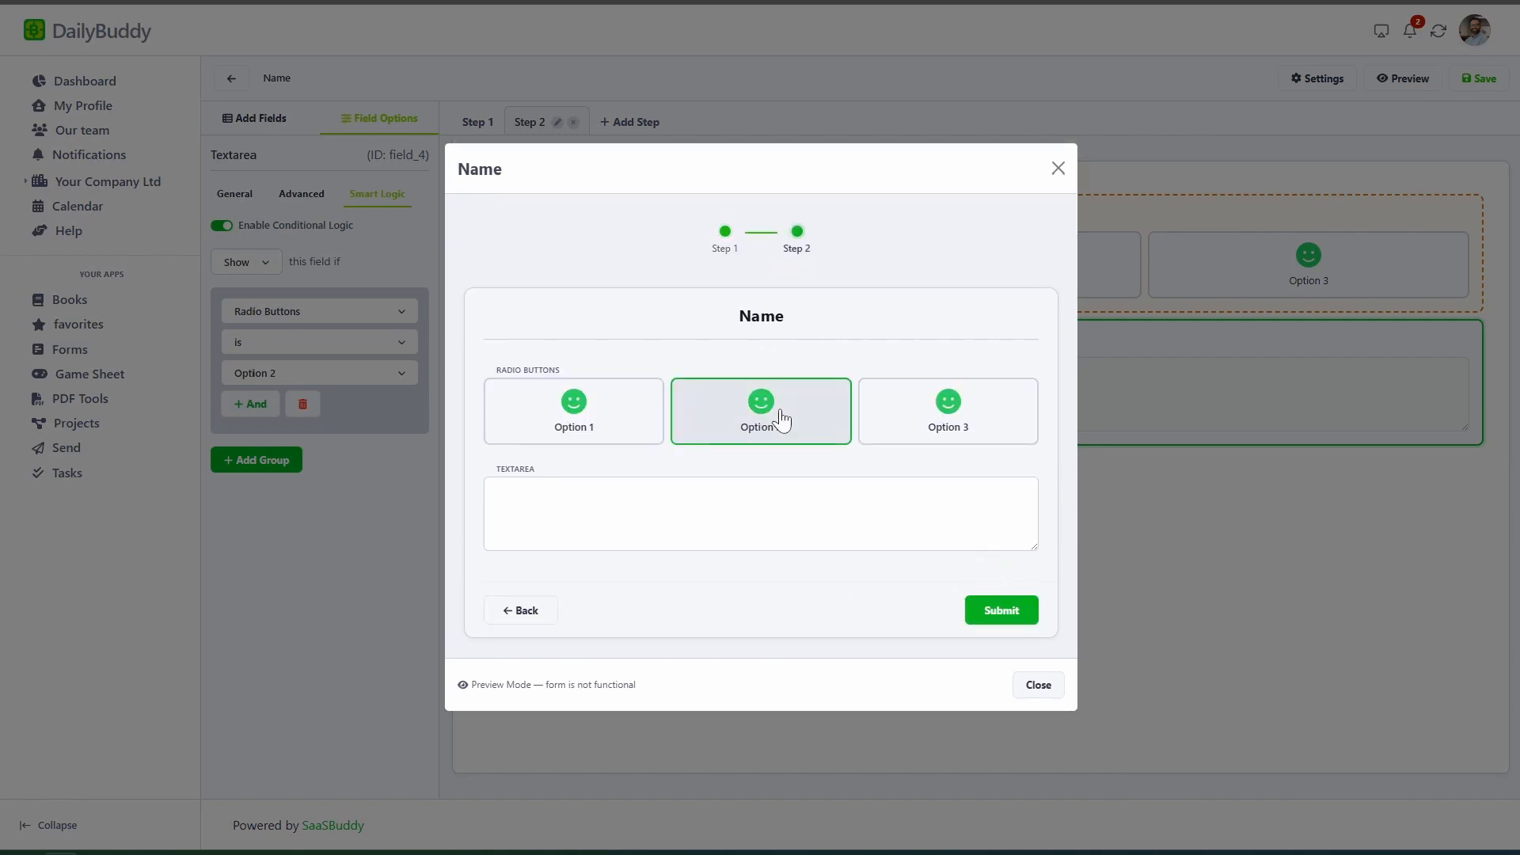
click(509, 611)
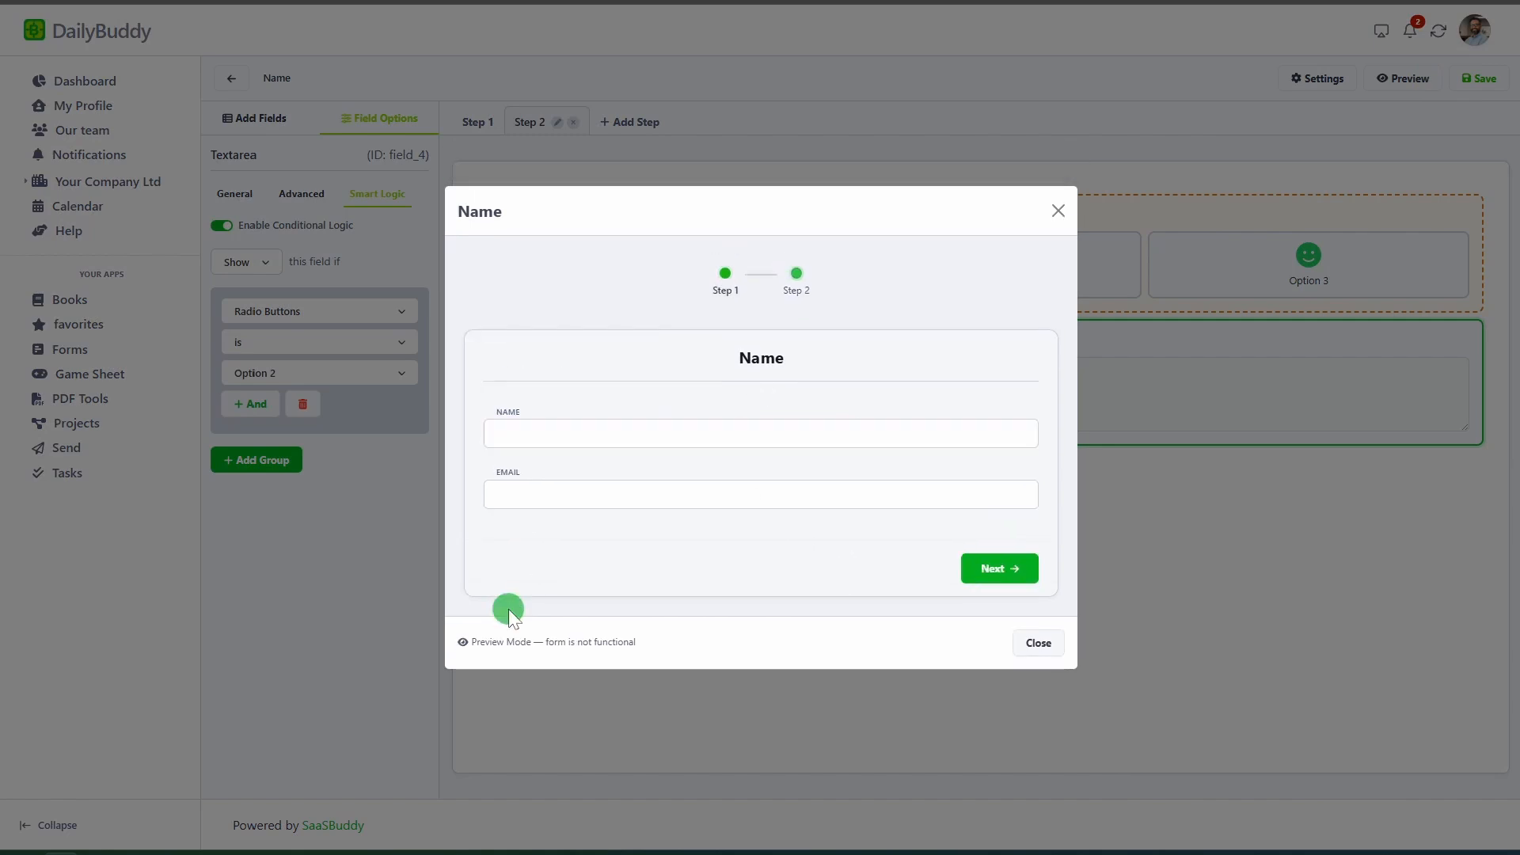
click(1038, 643)
Save the form and return to the list of forms
click(1474, 76)
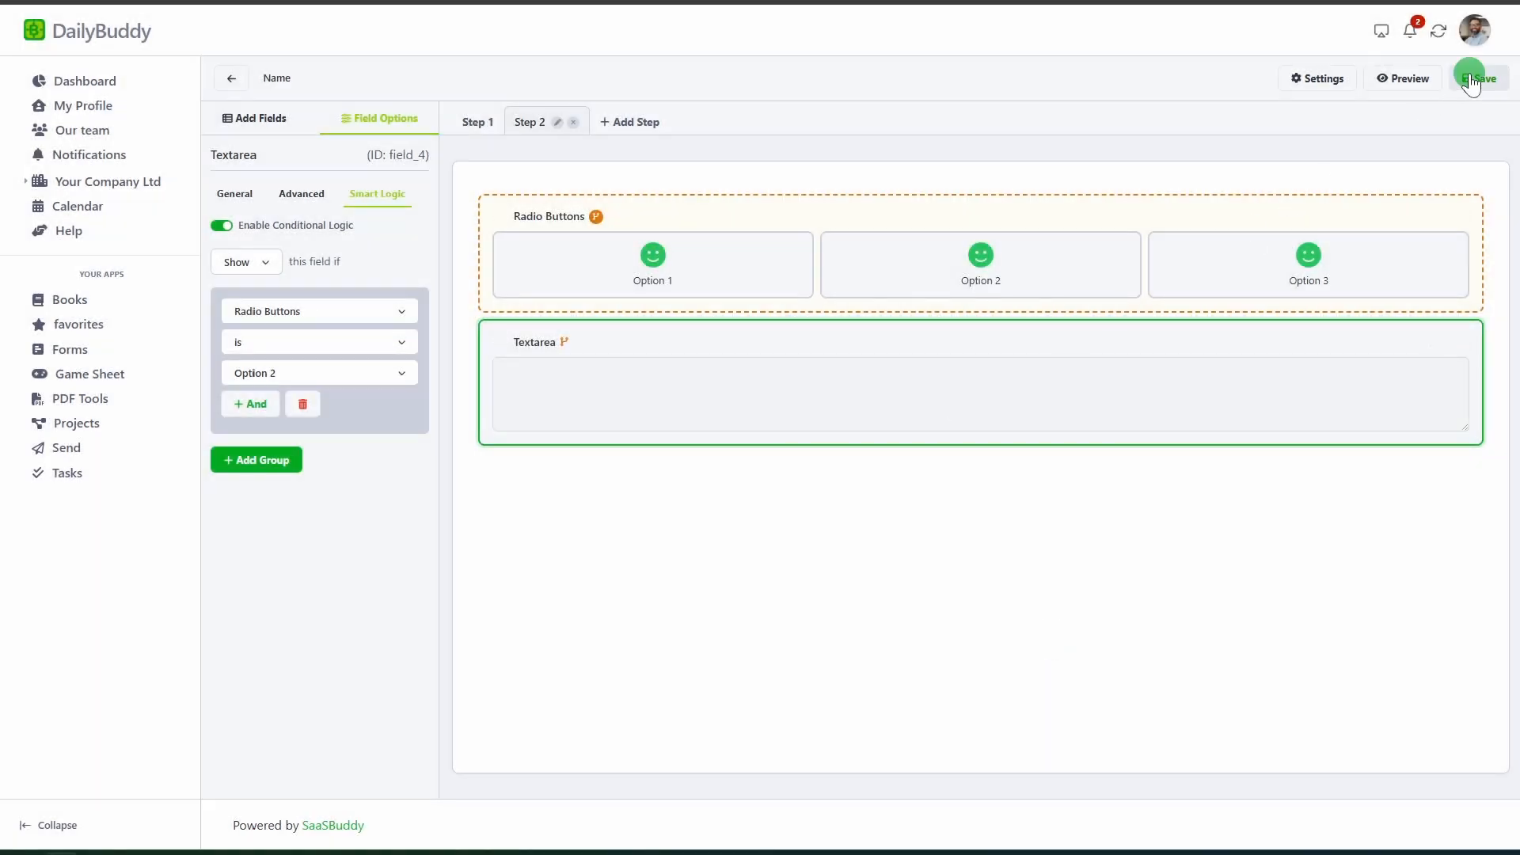
click(232, 78)
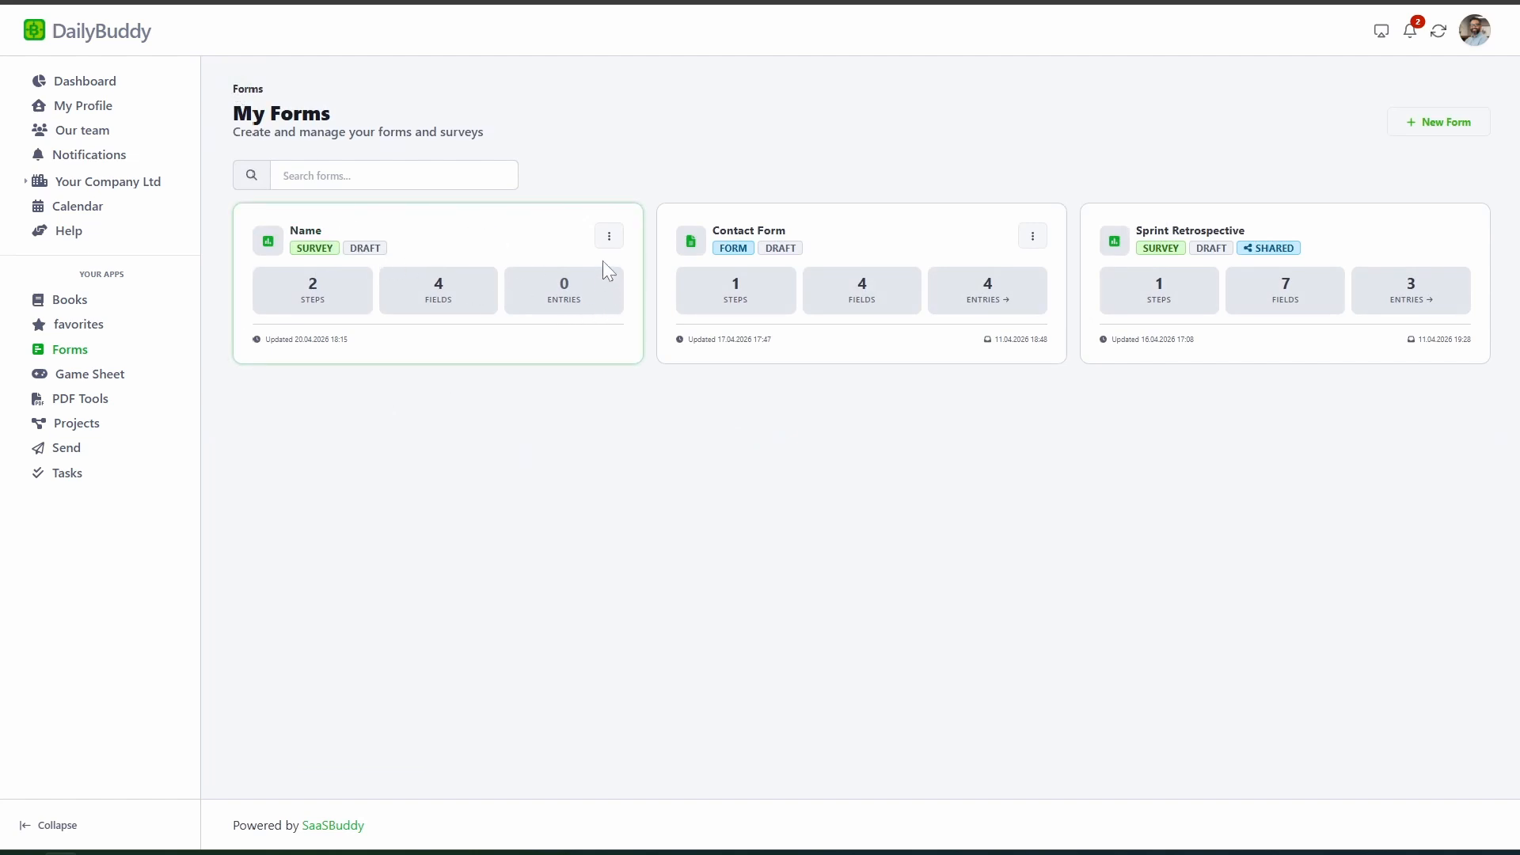
Publish the form called Name and copy its public link
click(609, 235)
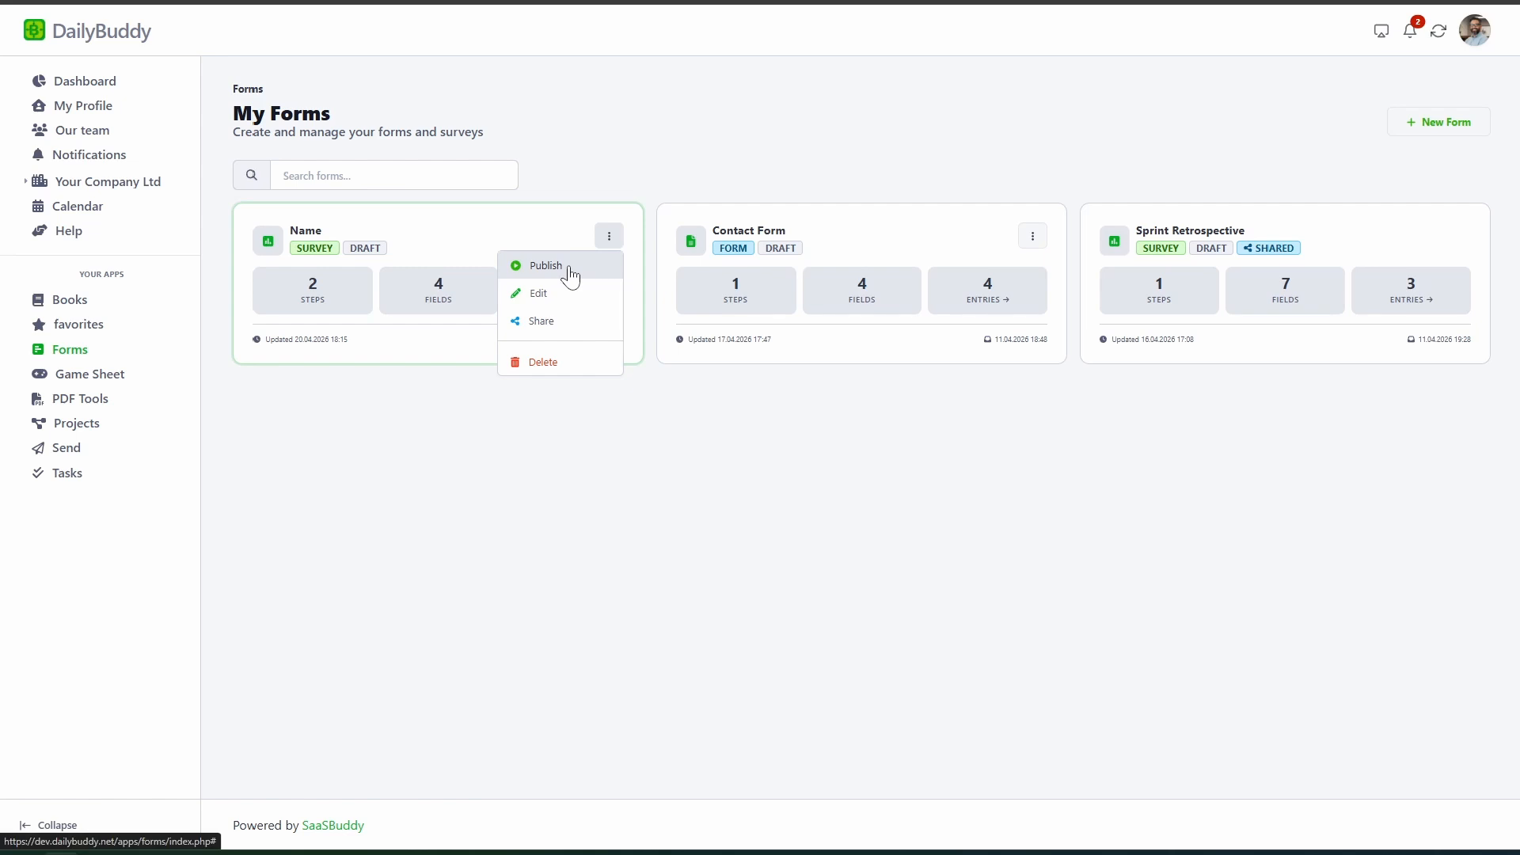
click(569, 268)
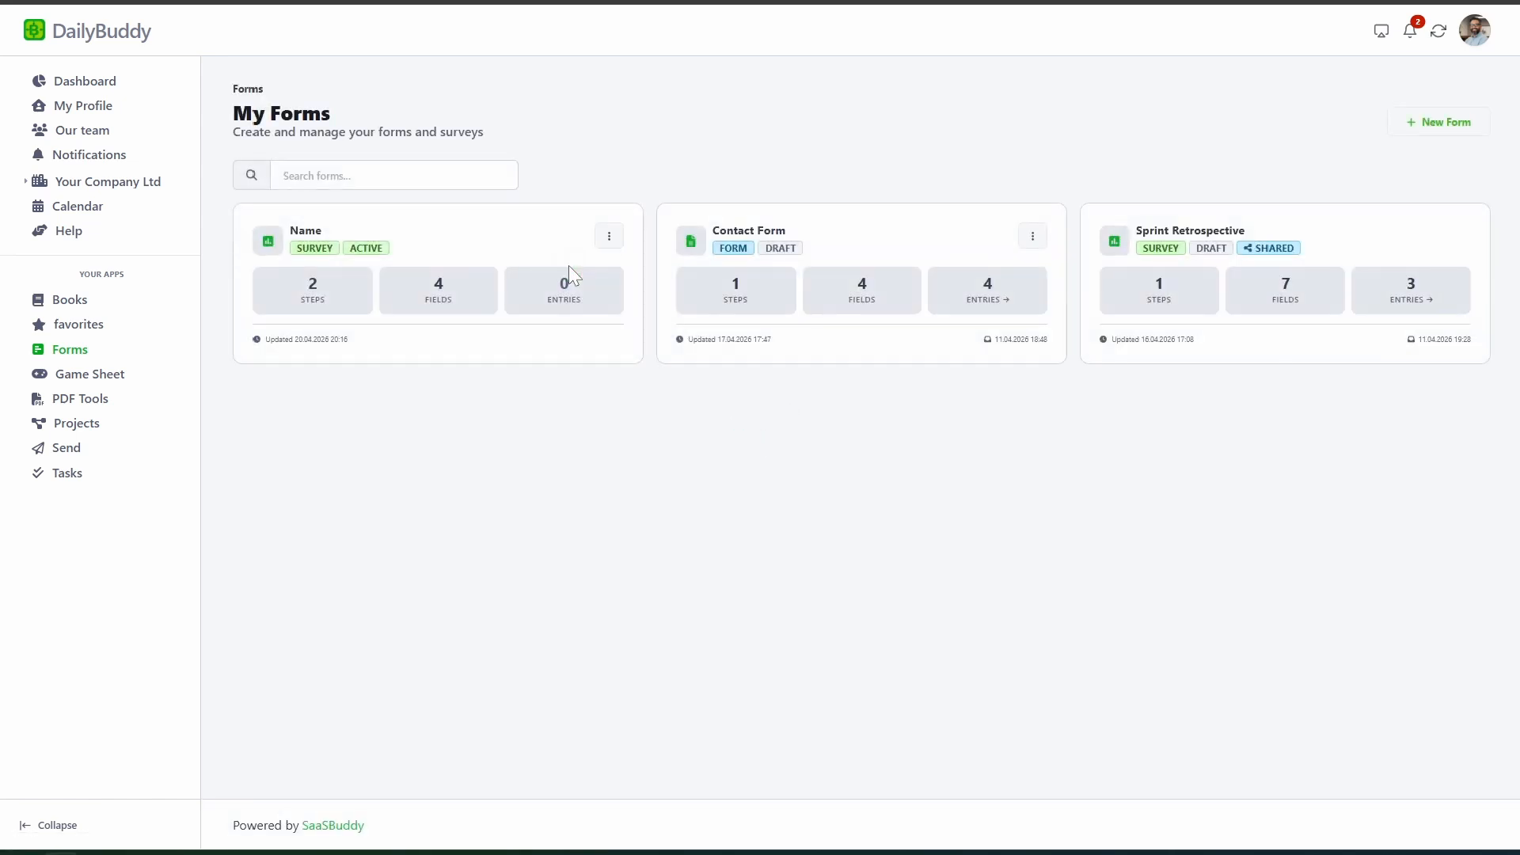
click(608, 238)
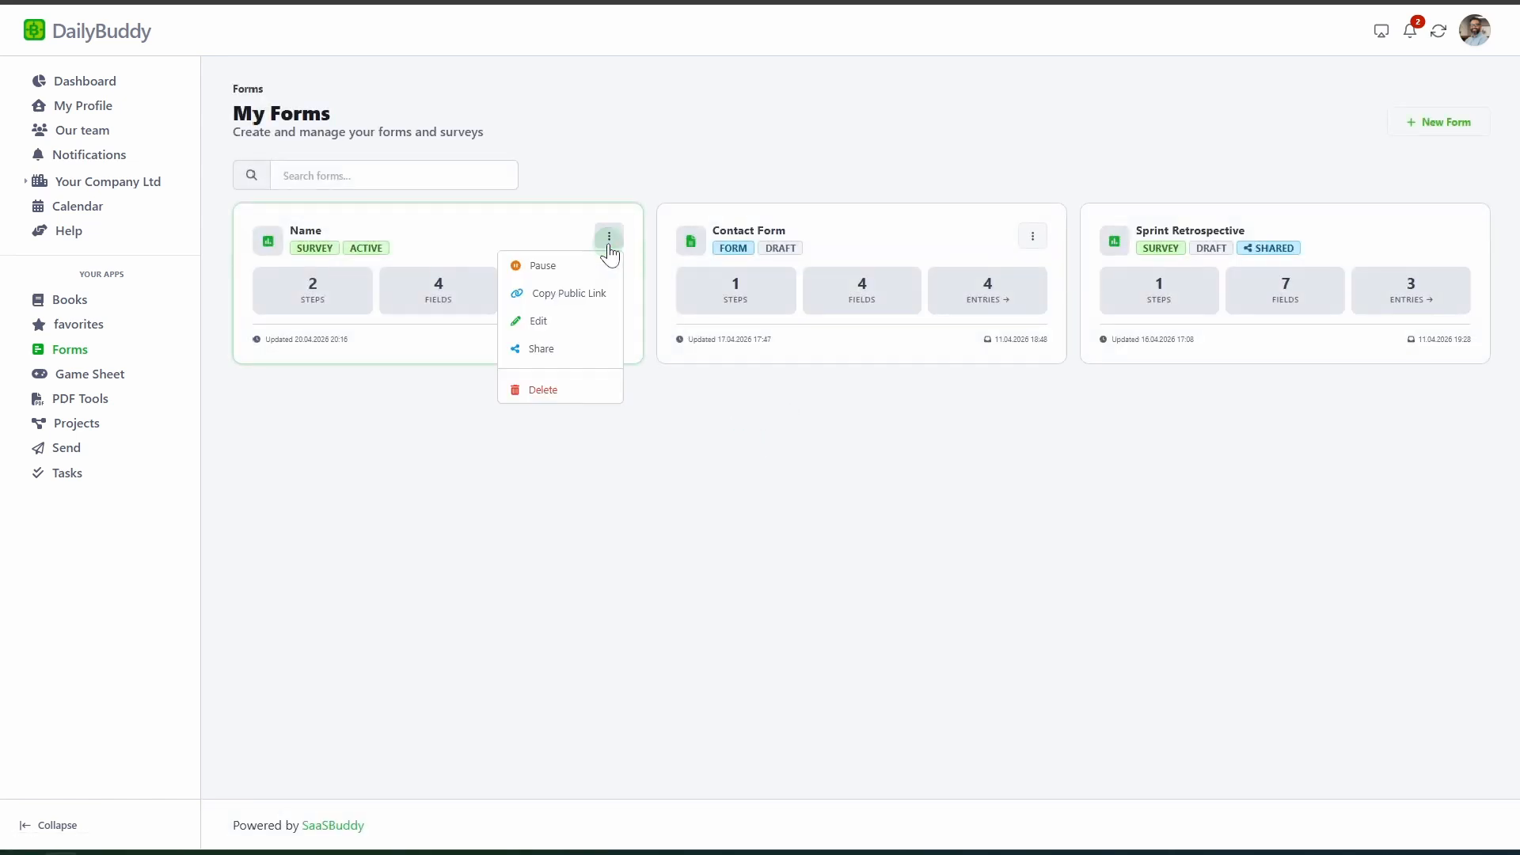
click(579, 291)
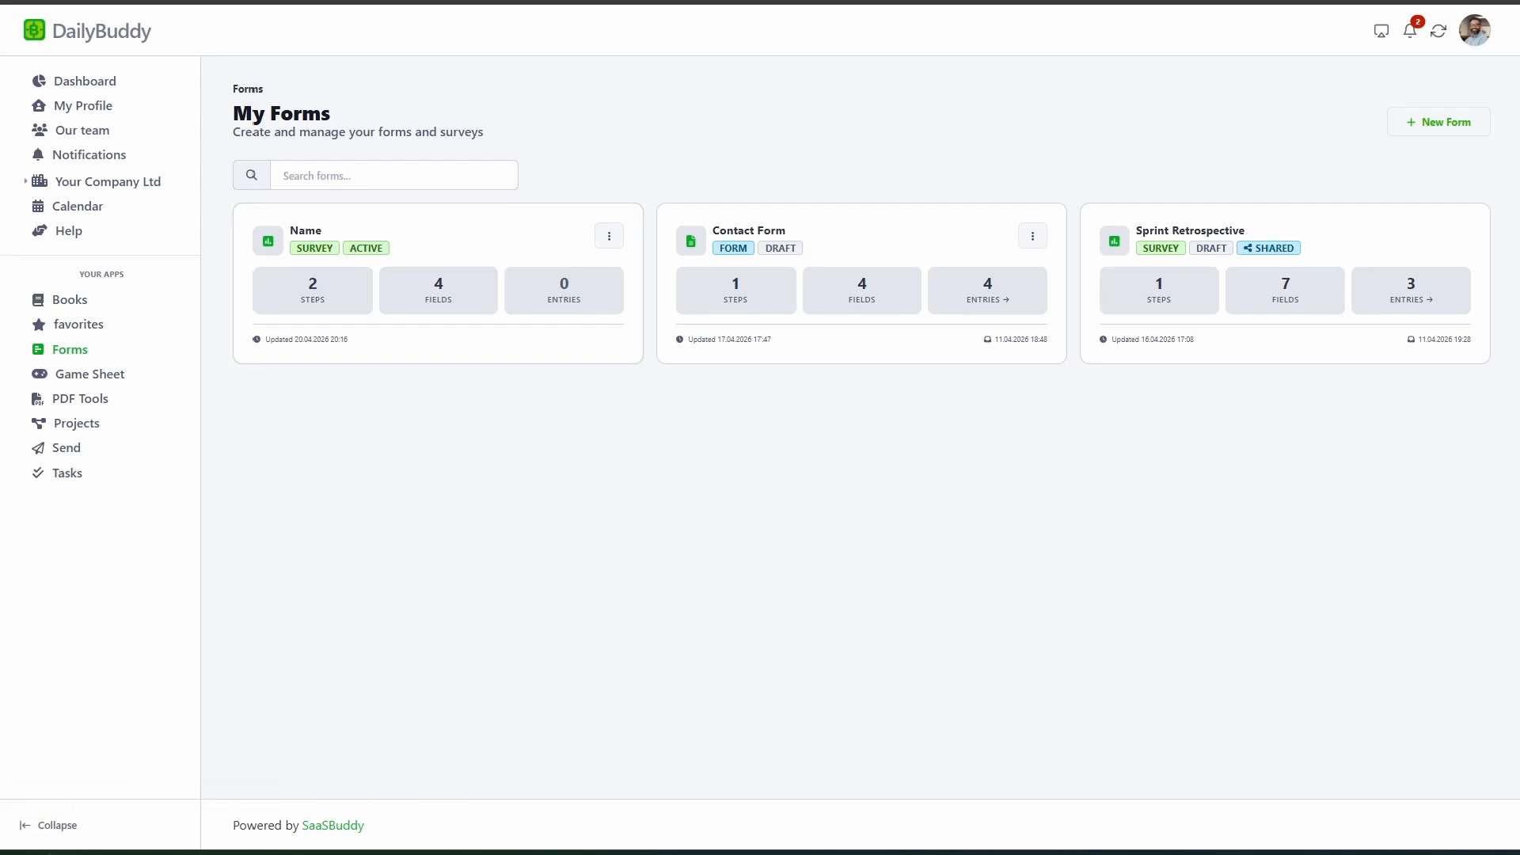
Open the Contact Form for editing and add a Layout field above the Full Name field
click(1032, 236)
click(994, 293)
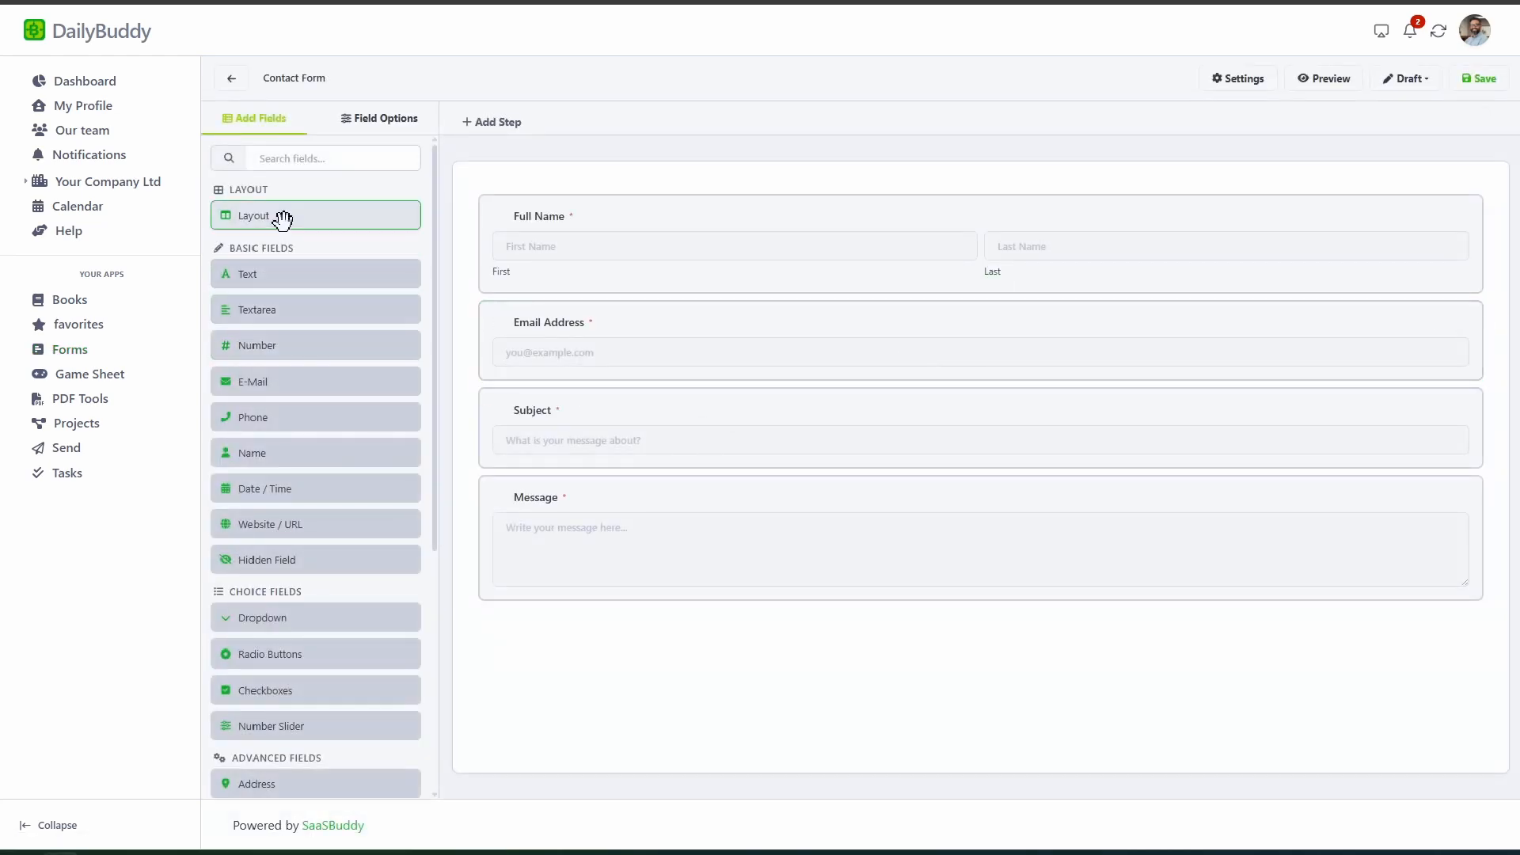
drag(282, 215, 614, 213)
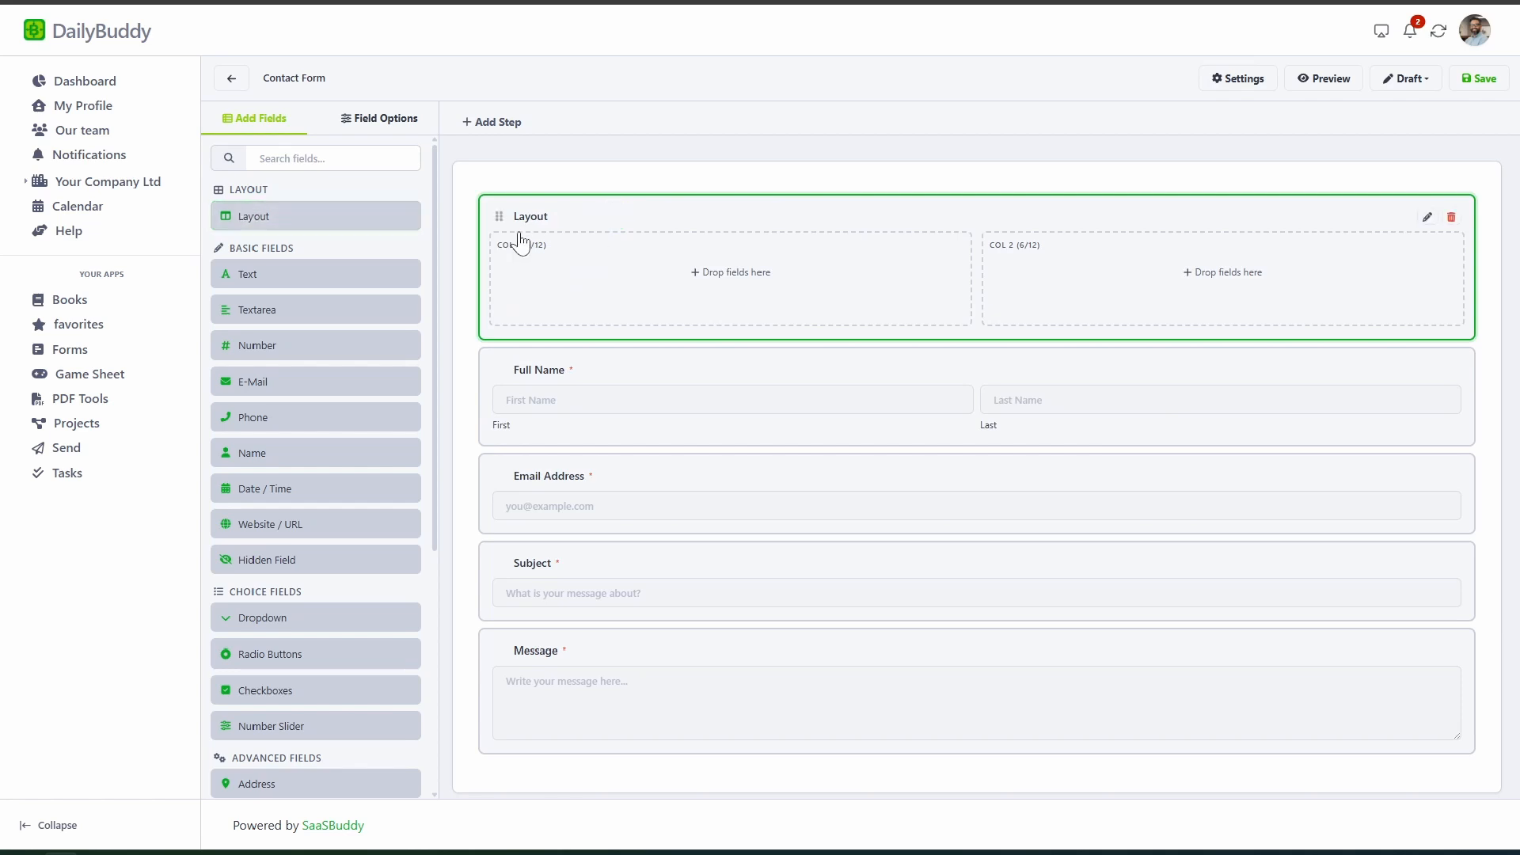
Add a Name field to the layout's first column and Phone and Number fields to its second column
drag(271, 446, 631, 310)
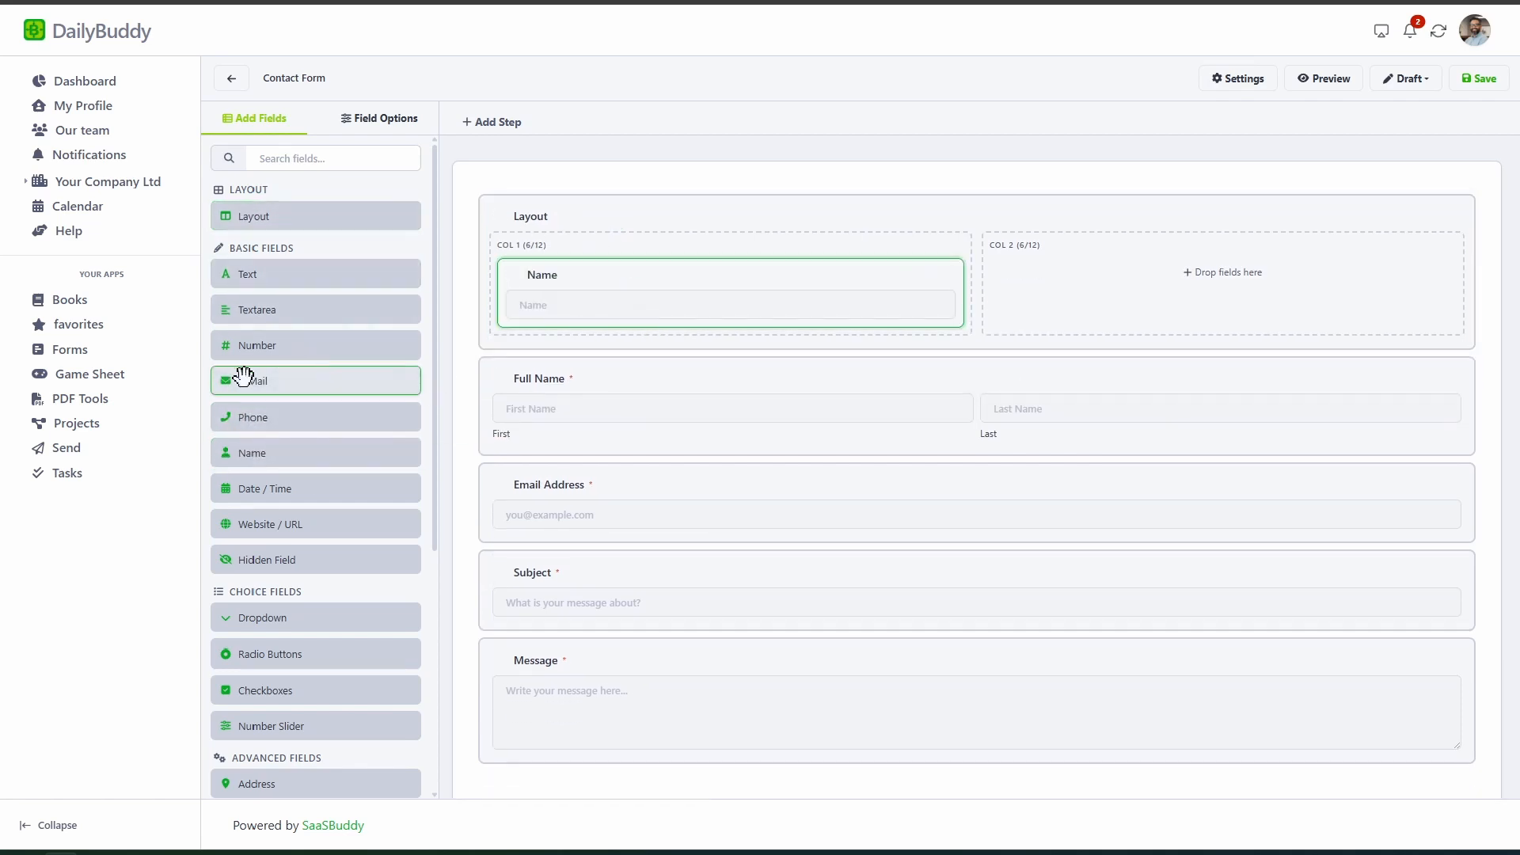
drag(253, 416, 1059, 305)
drag(254, 346, 1087, 327)
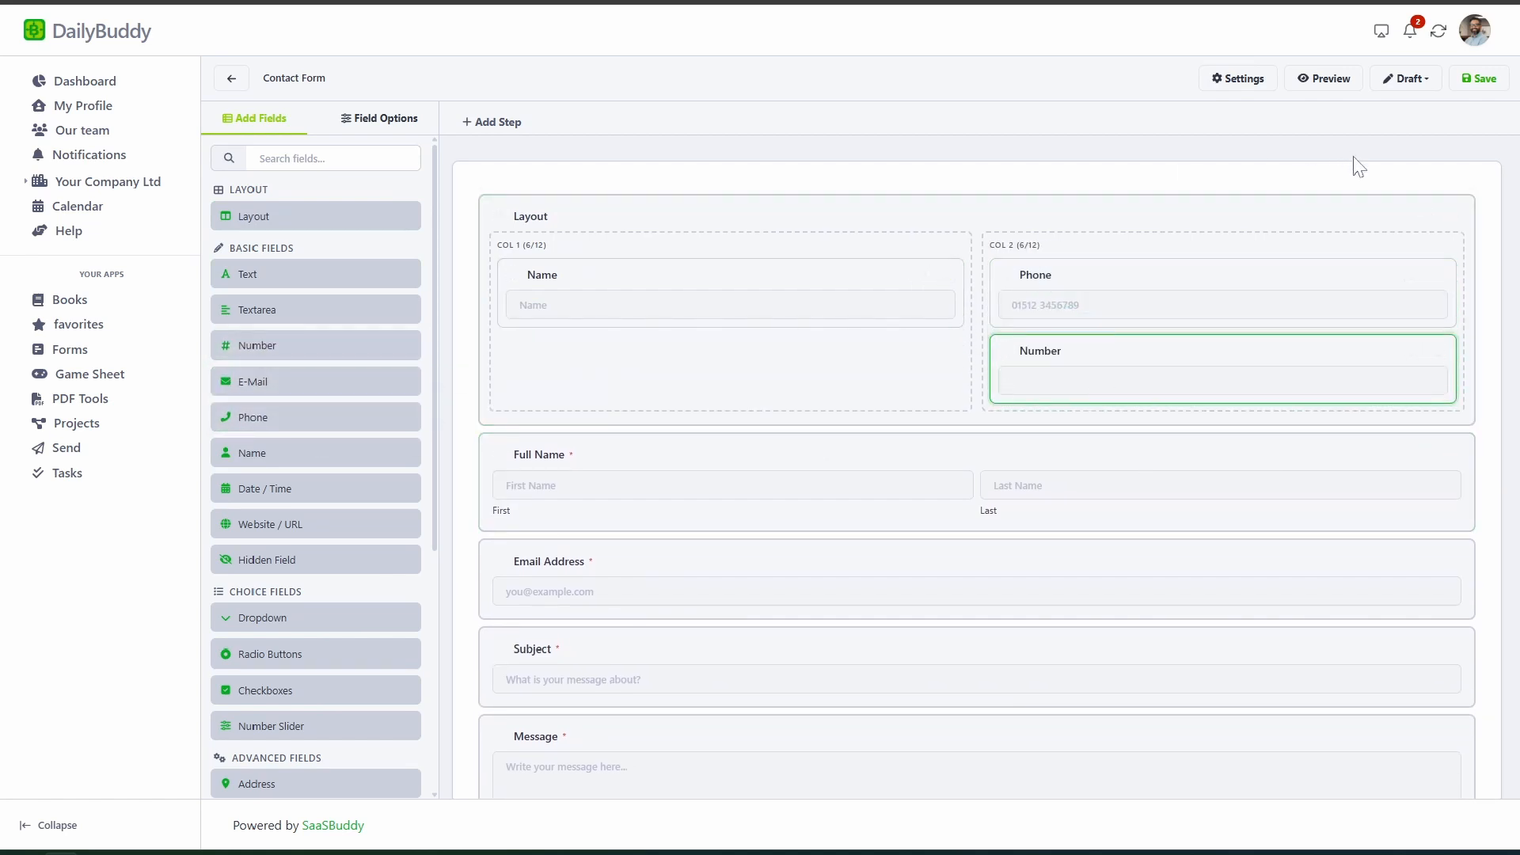
Switch the Layout field to the narrow-wide preset and back to two equal columns, and move the Number field into the second column
click(1424, 220)
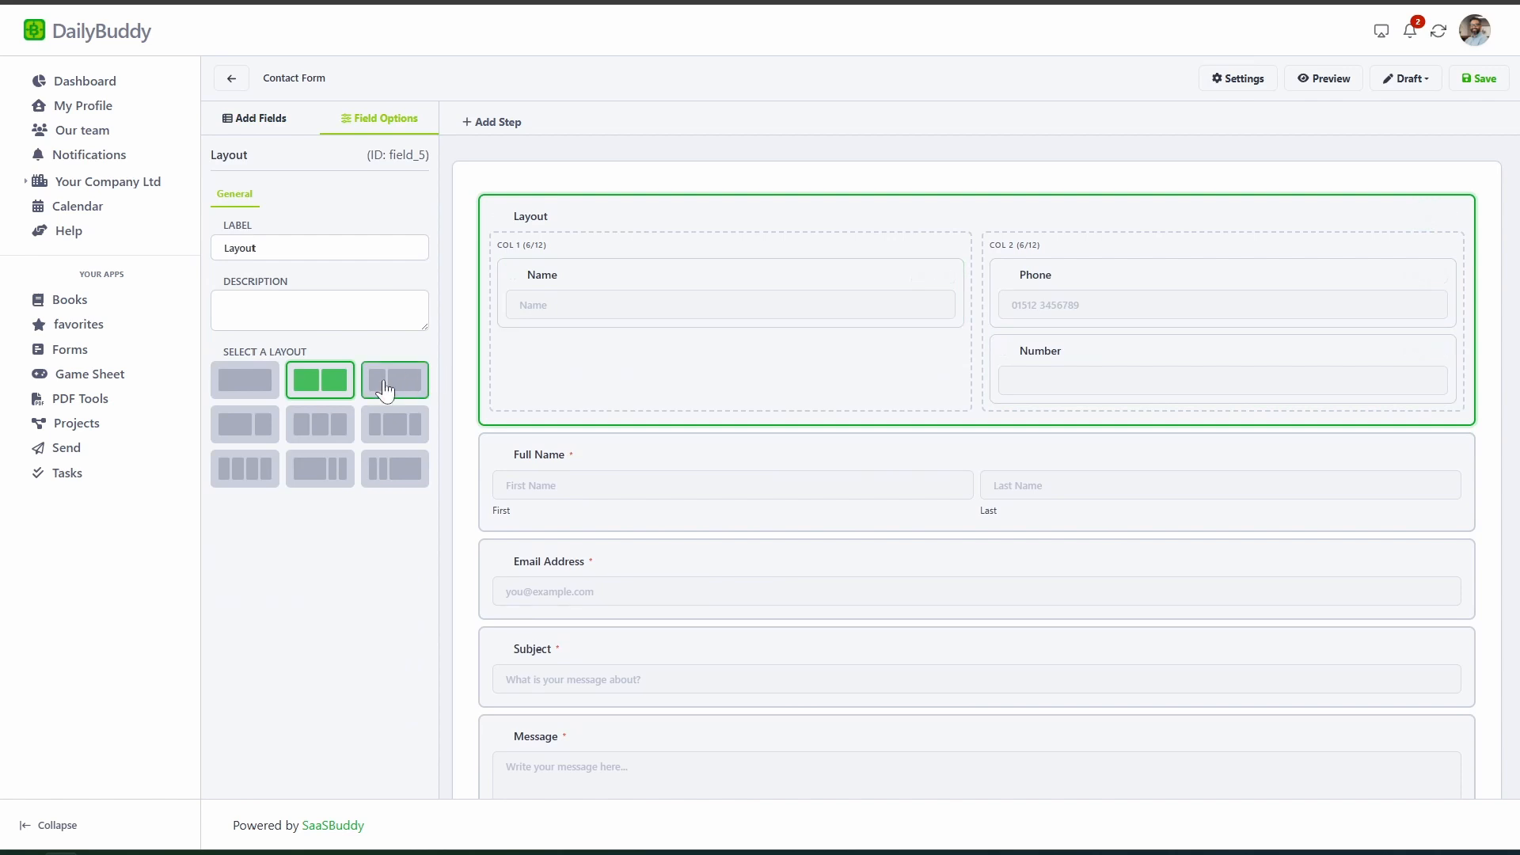
click(382, 386)
click(321, 395)
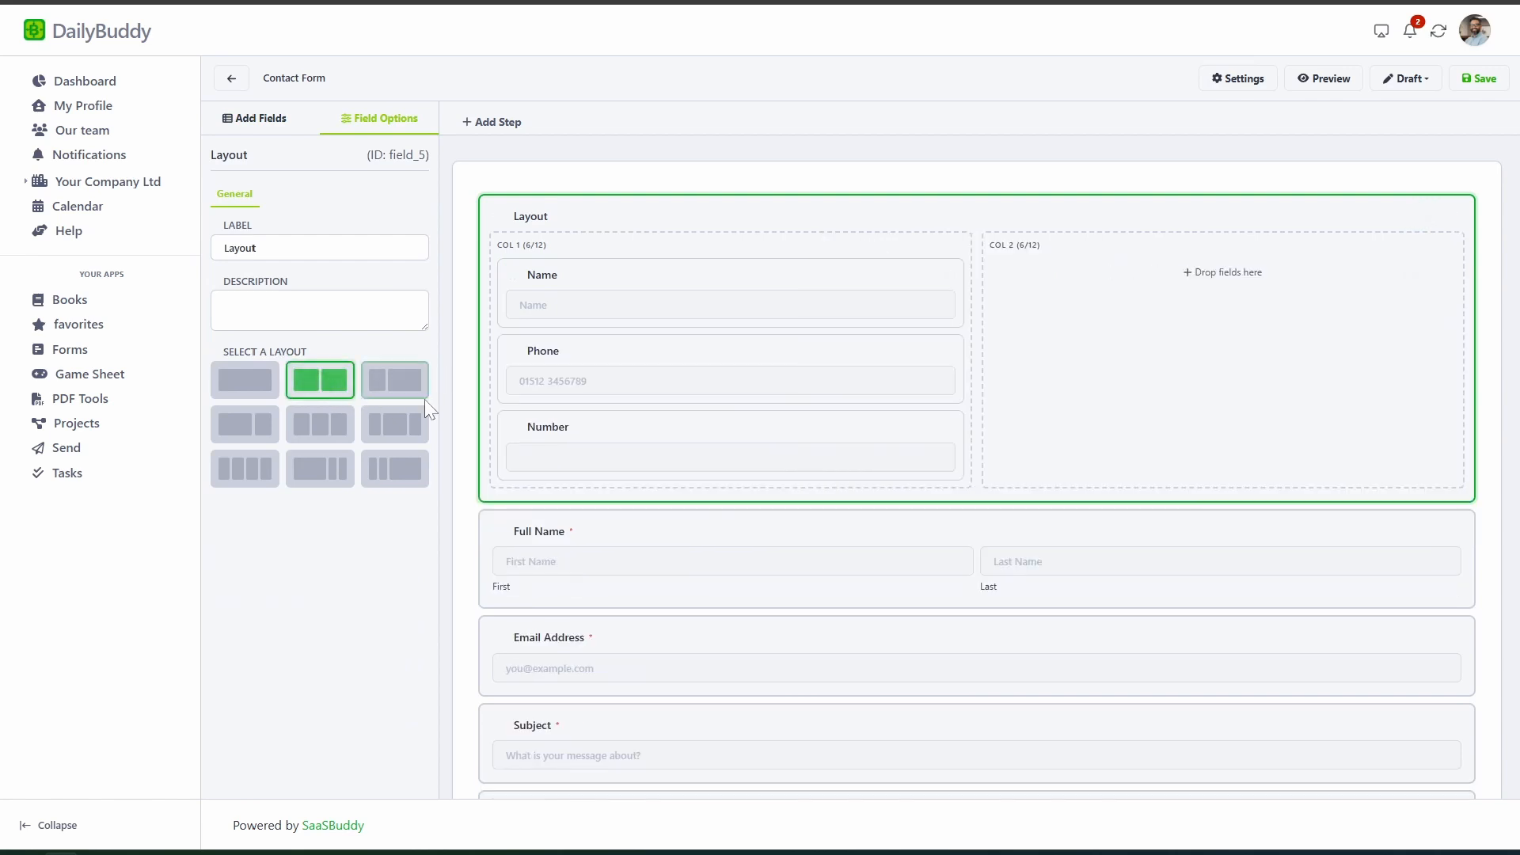
drag(508, 422, 1096, 333)
Add a Repeater field between the Layout and Full Name fields and set its layout to two equal columns
click(259, 133)
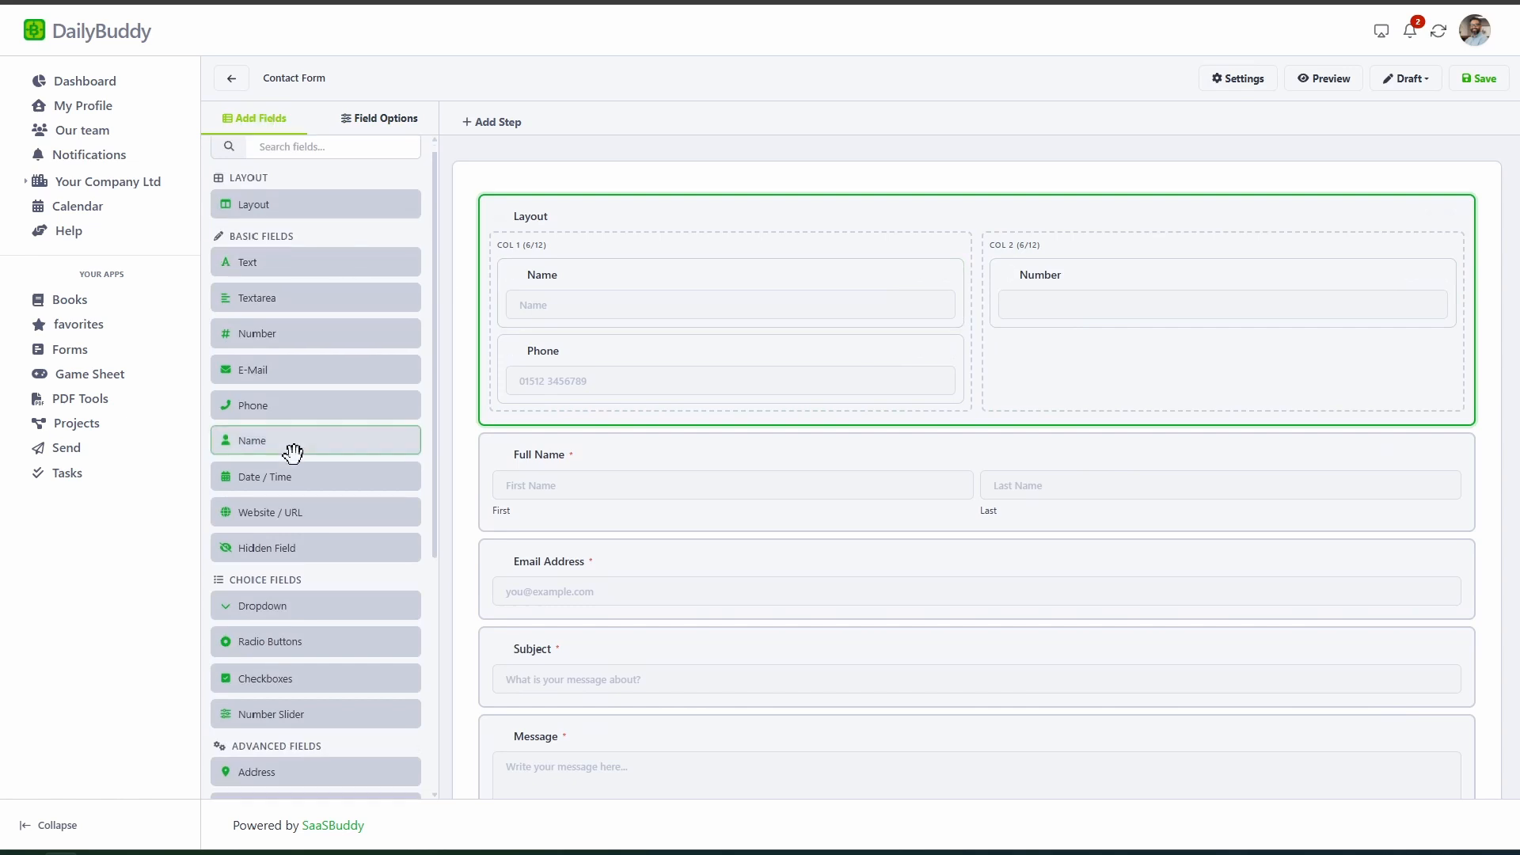
scroll(306, 655, down, 10)
drag(268, 760, 587, 446)
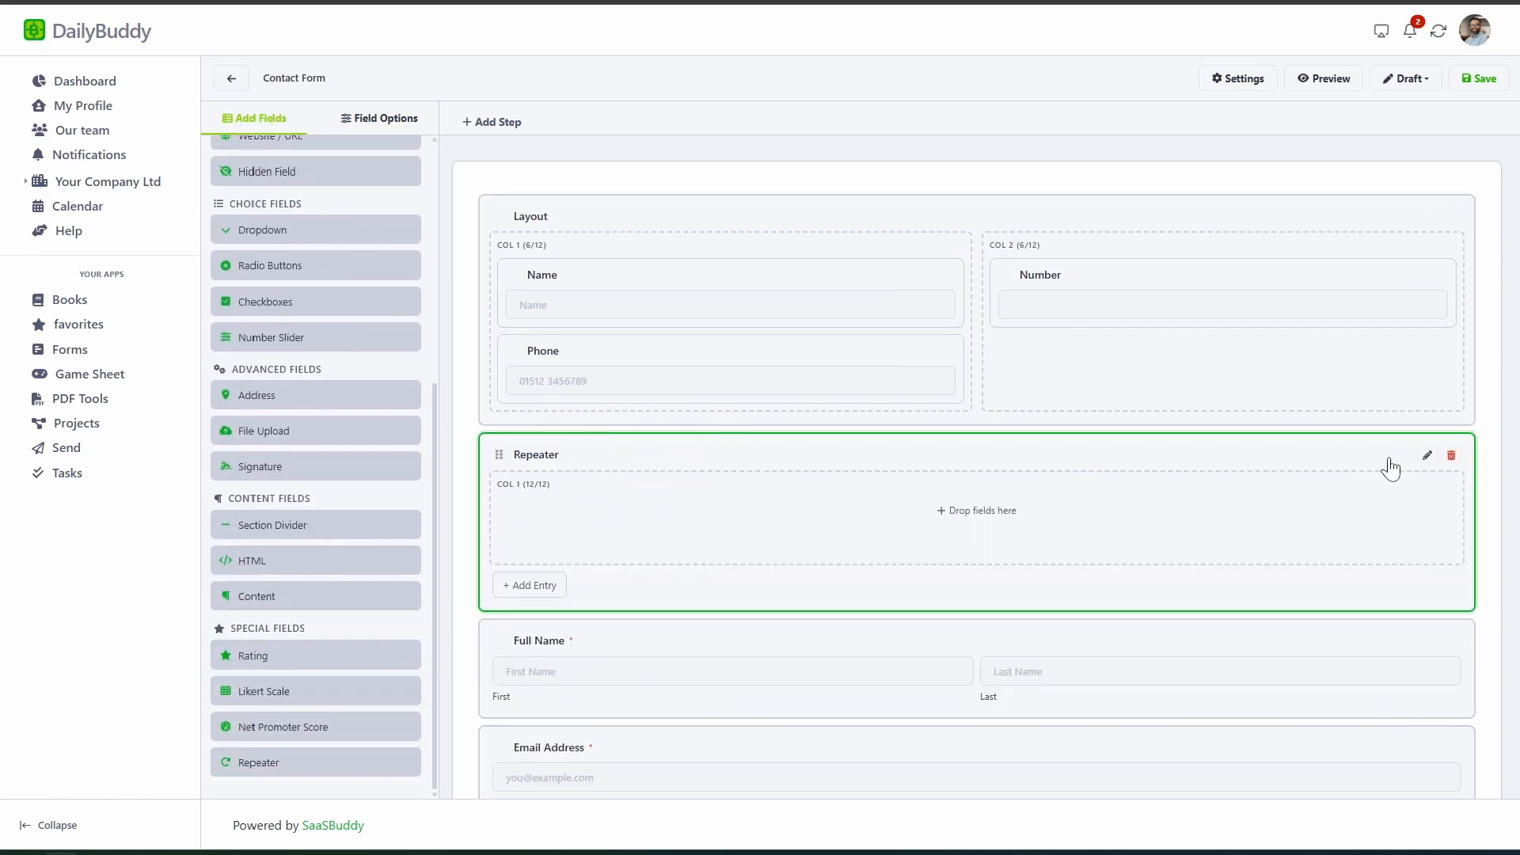
click(1426, 457)
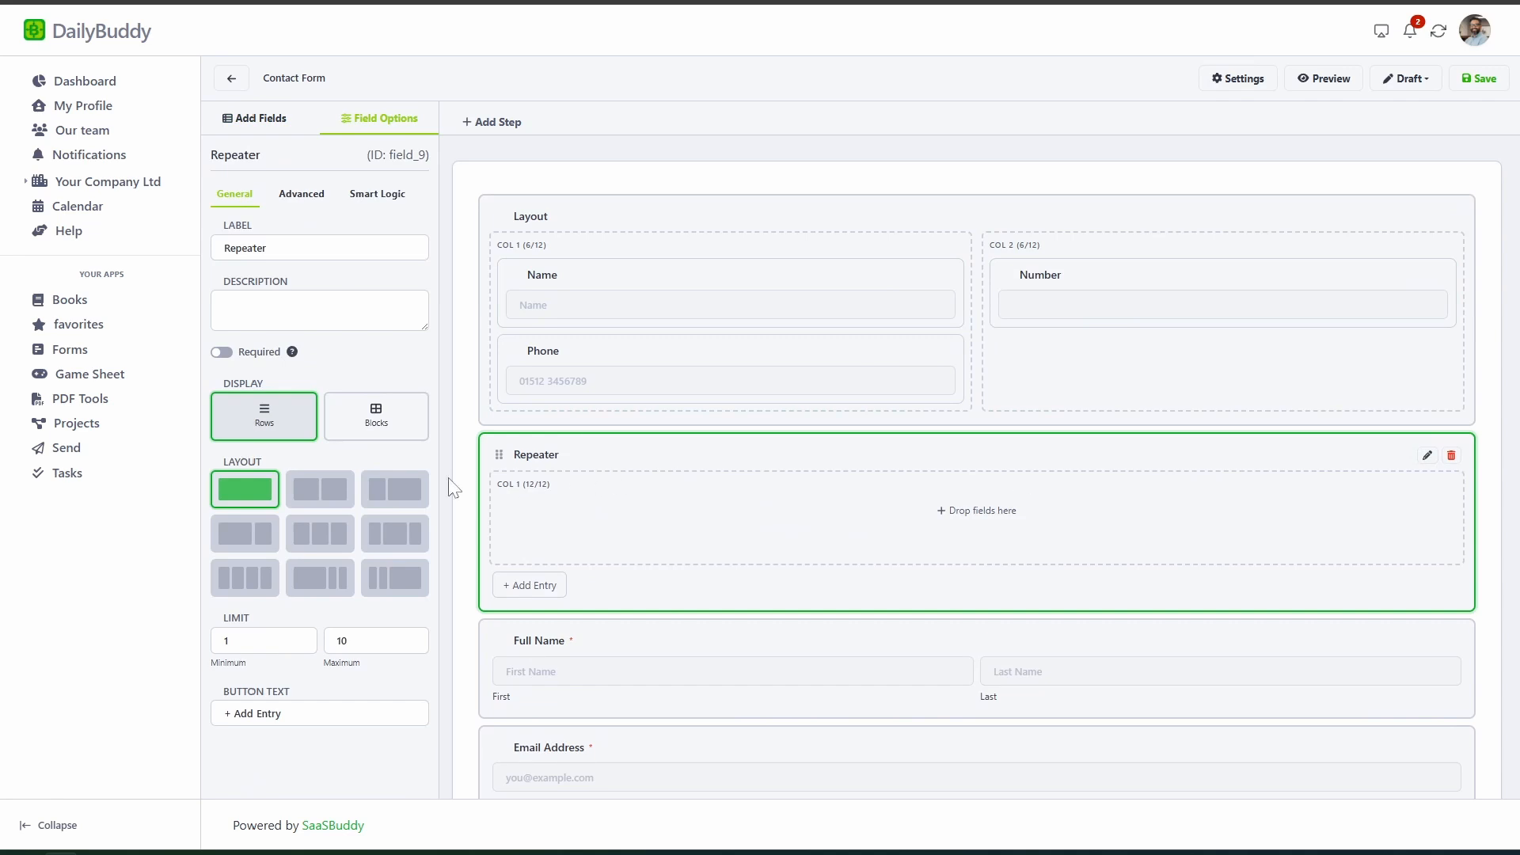
click(320, 489)
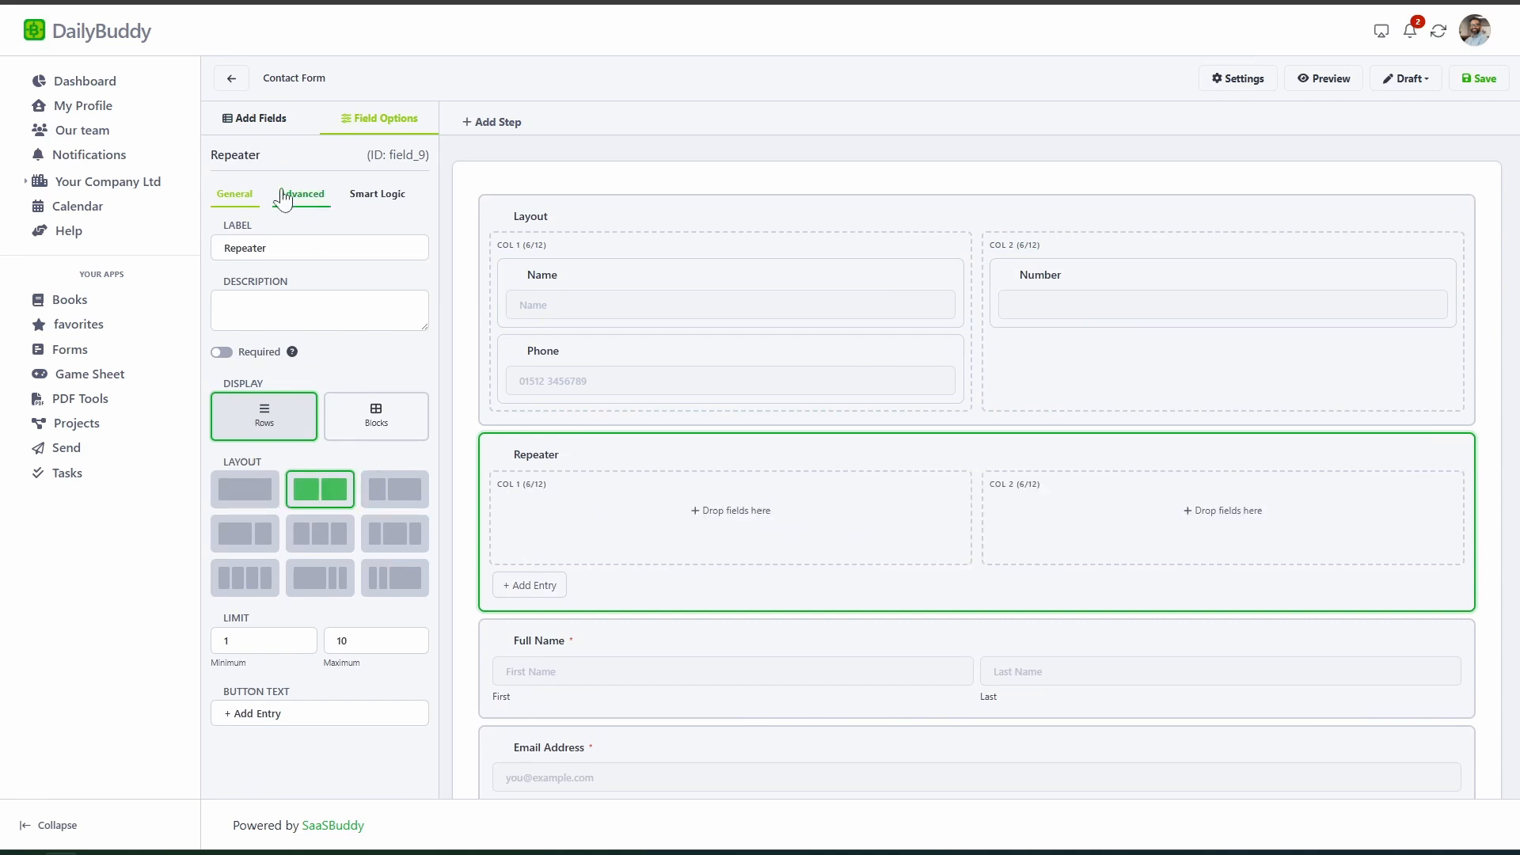
Add a Name field to the Repeater's first column and an E-Mail field to its second column
click(255, 120)
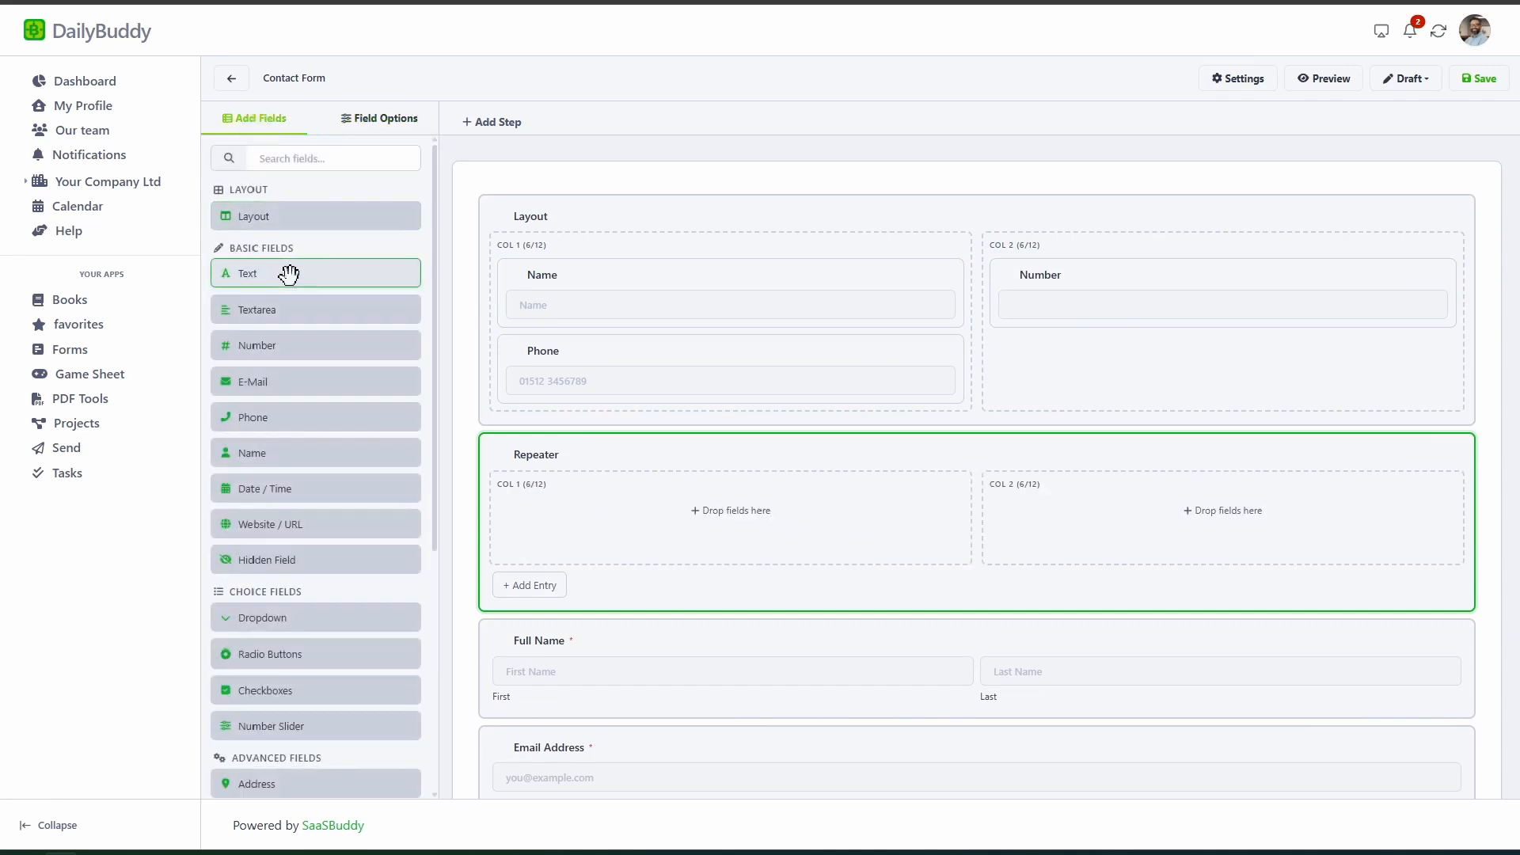
drag(305, 454, 632, 518)
drag(281, 383, 1055, 538)
click(760, 450)
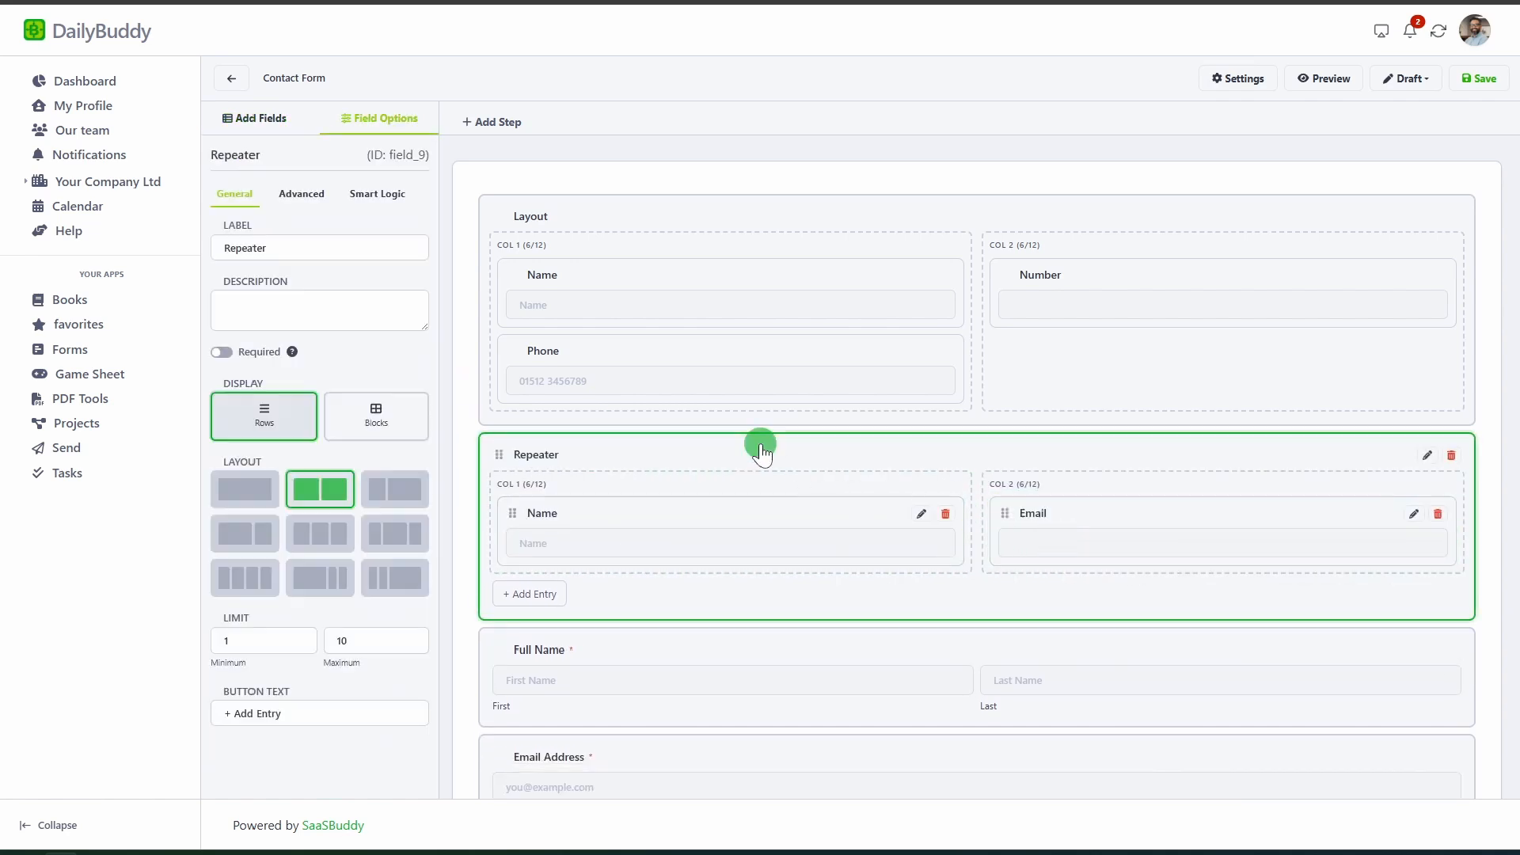
Add a Signature field between the Repeater and Full Name fields, with Require Full Name and Auto-insert Date enabled
scroll(490, 451, down, 3)
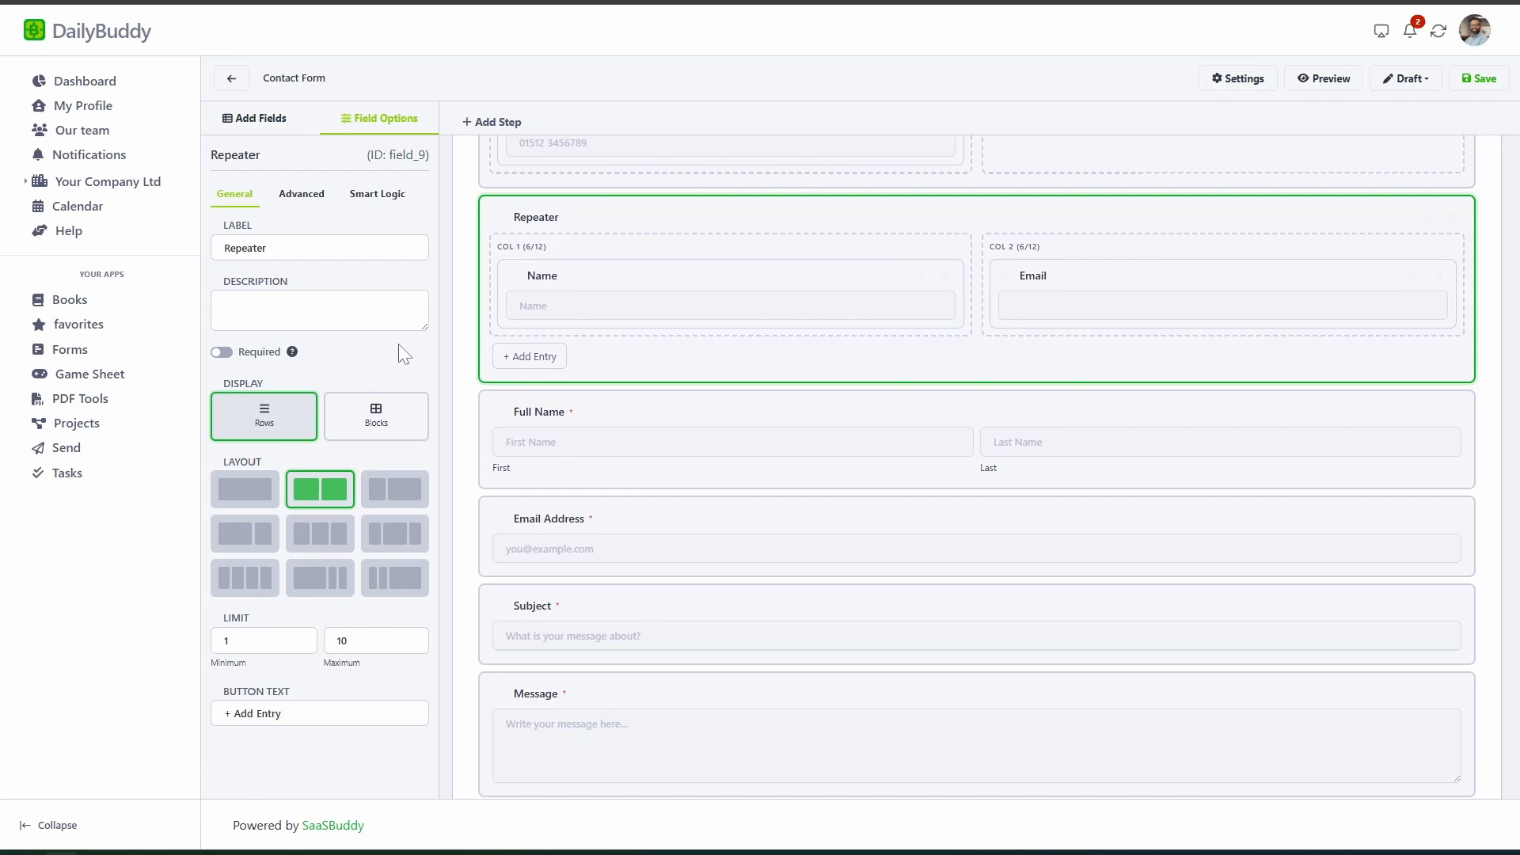
click(254, 121)
scroll(298, 383, down, 10)
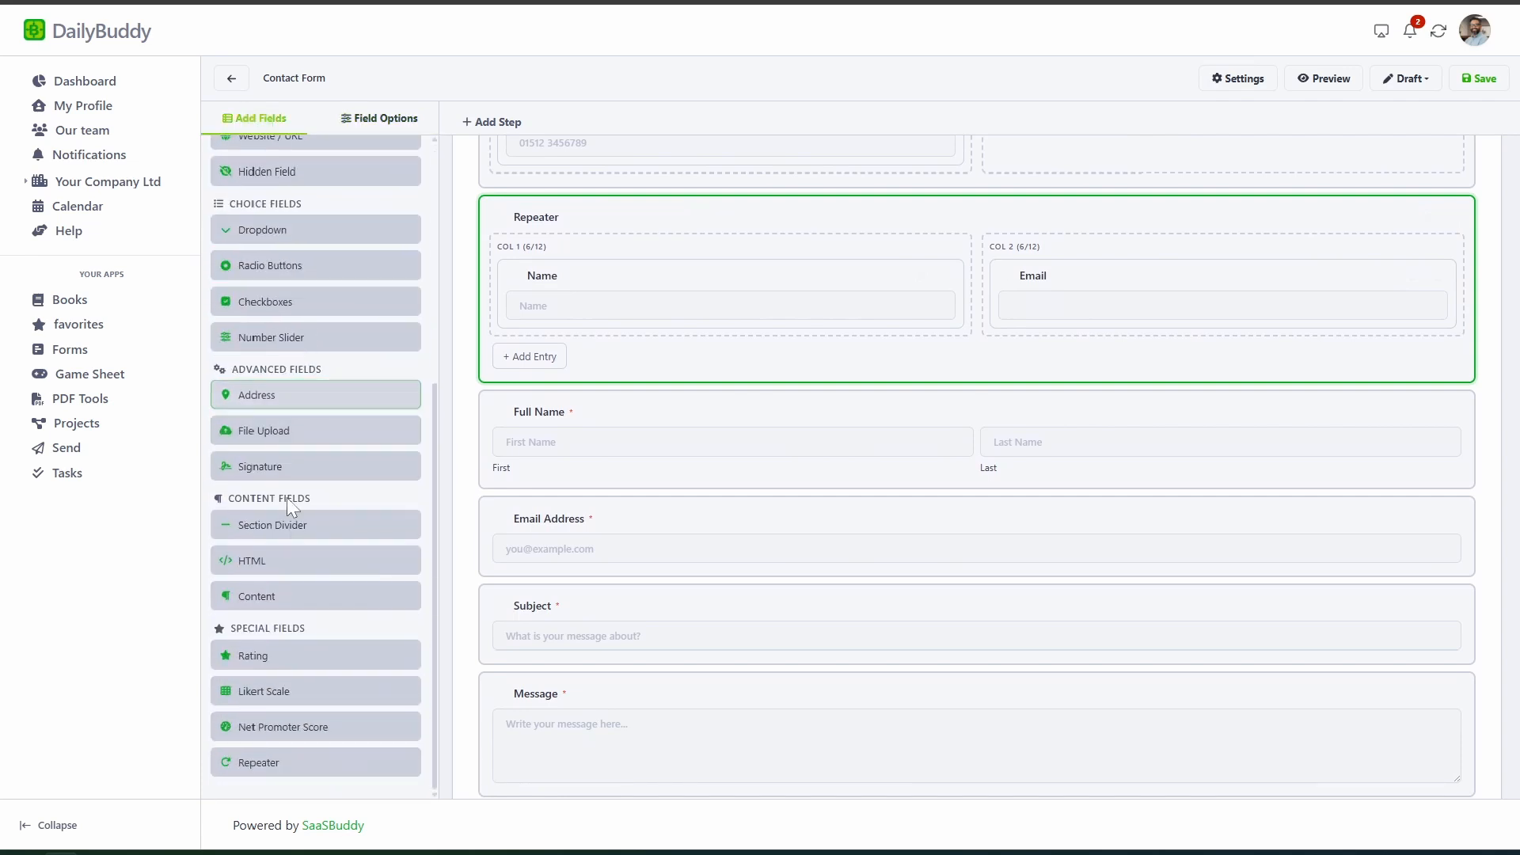
mouse_move(261, 467)
mouse_down()
mouse_move(451, 464)
mouse_move(577, 417)
mouse_up()
click(614, 409)
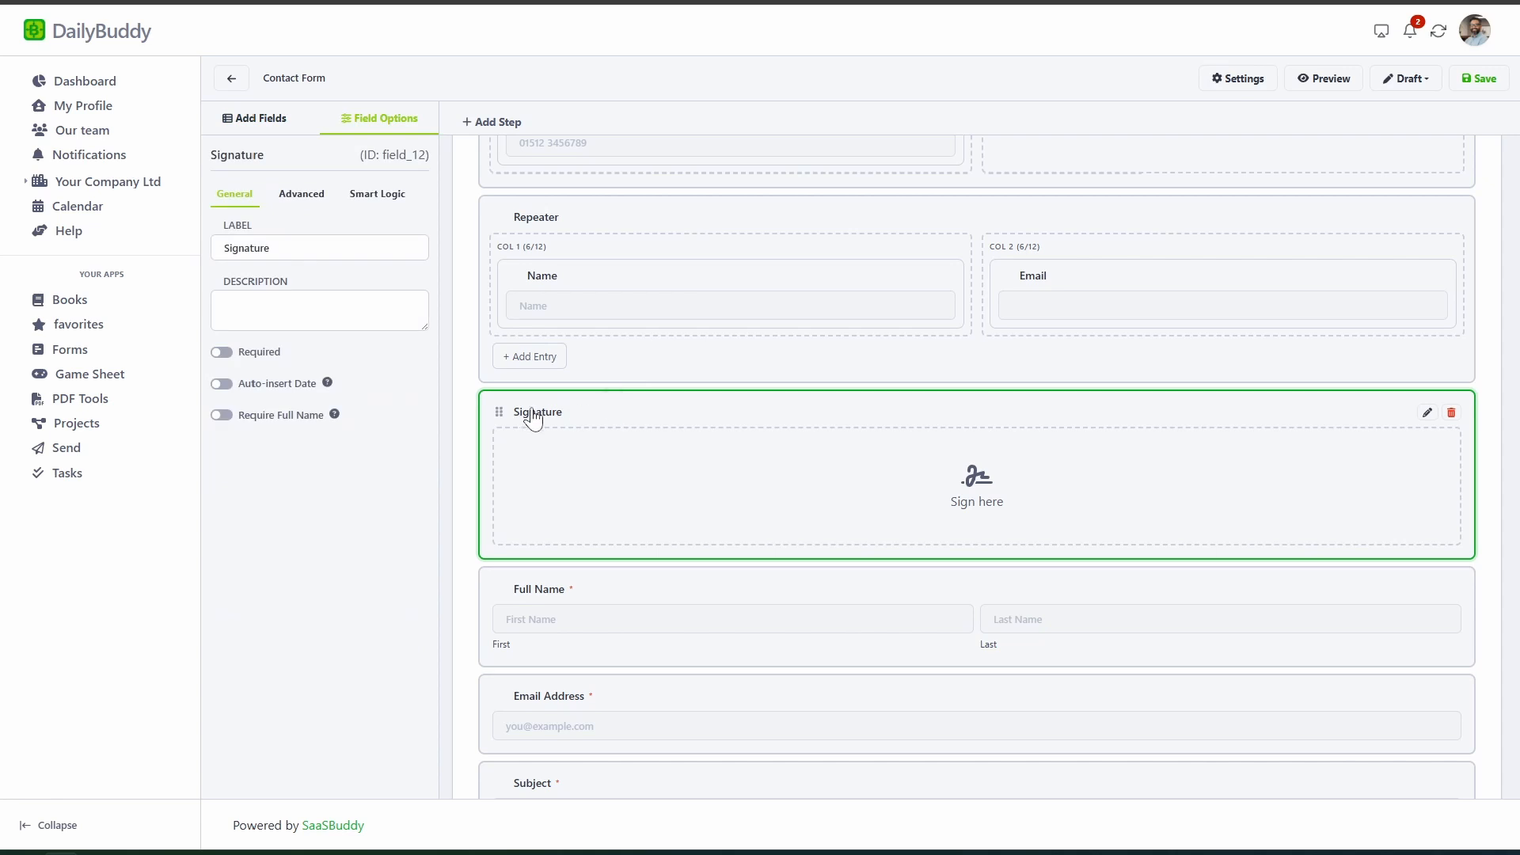
click(282, 415)
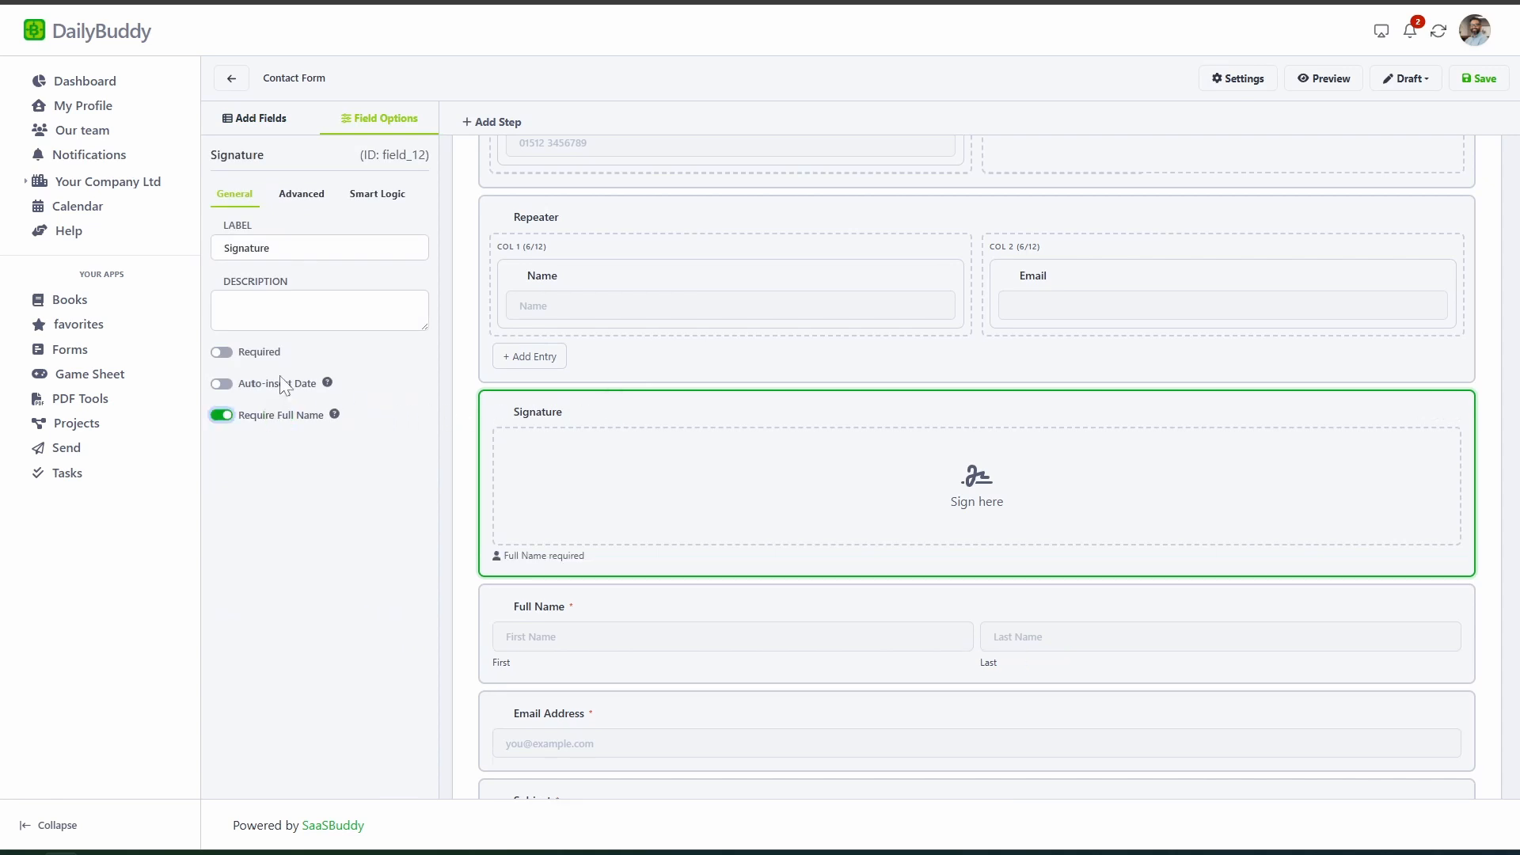
click(278, 383)
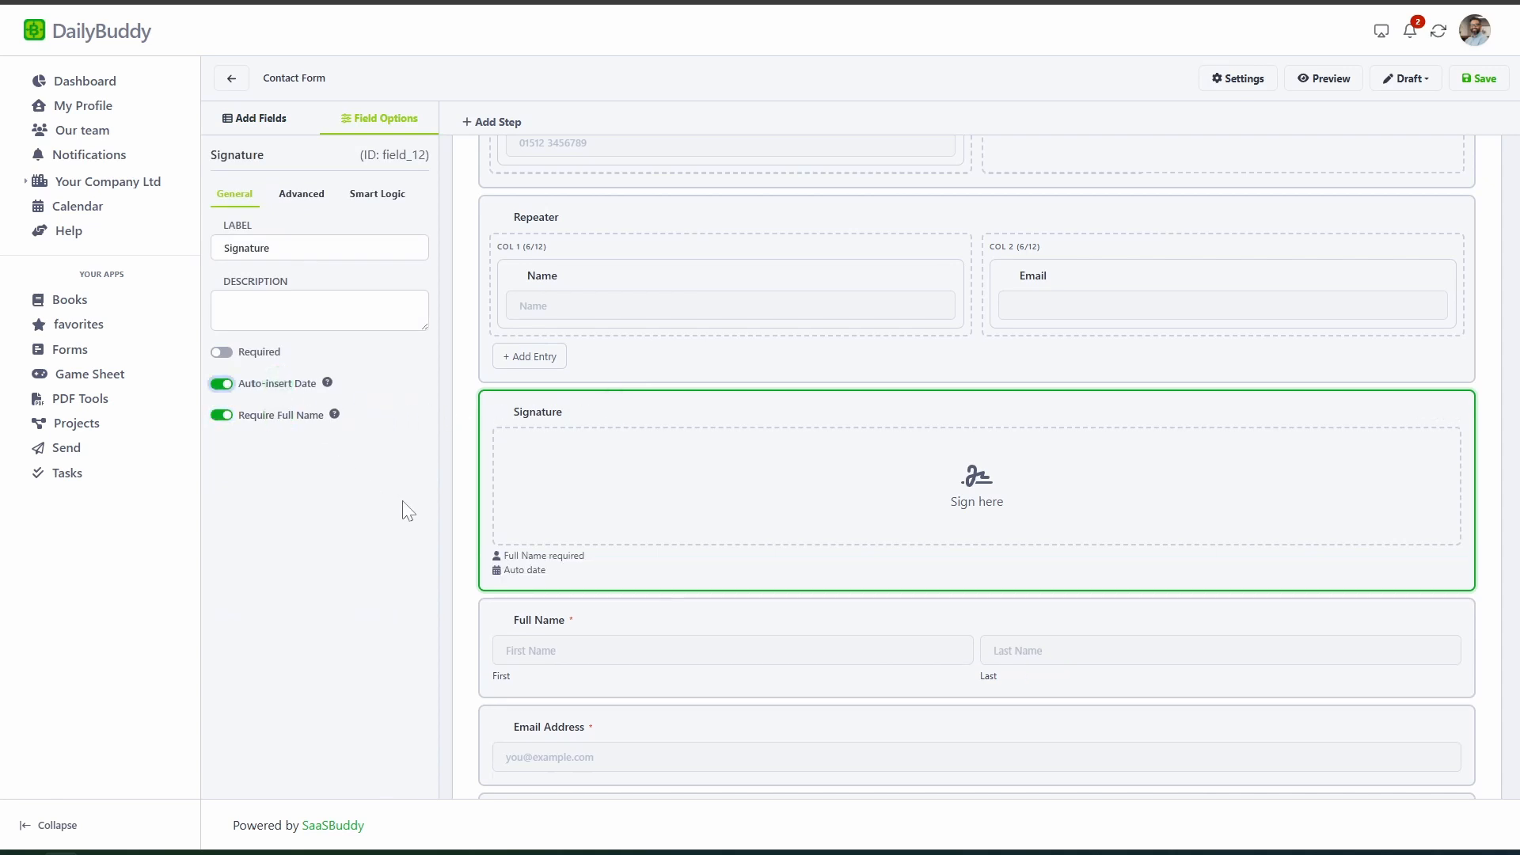
Preview the Contact Form, looking through its fields and trying the Repeater's add-entry control
scroll(550, 527, up, 3)
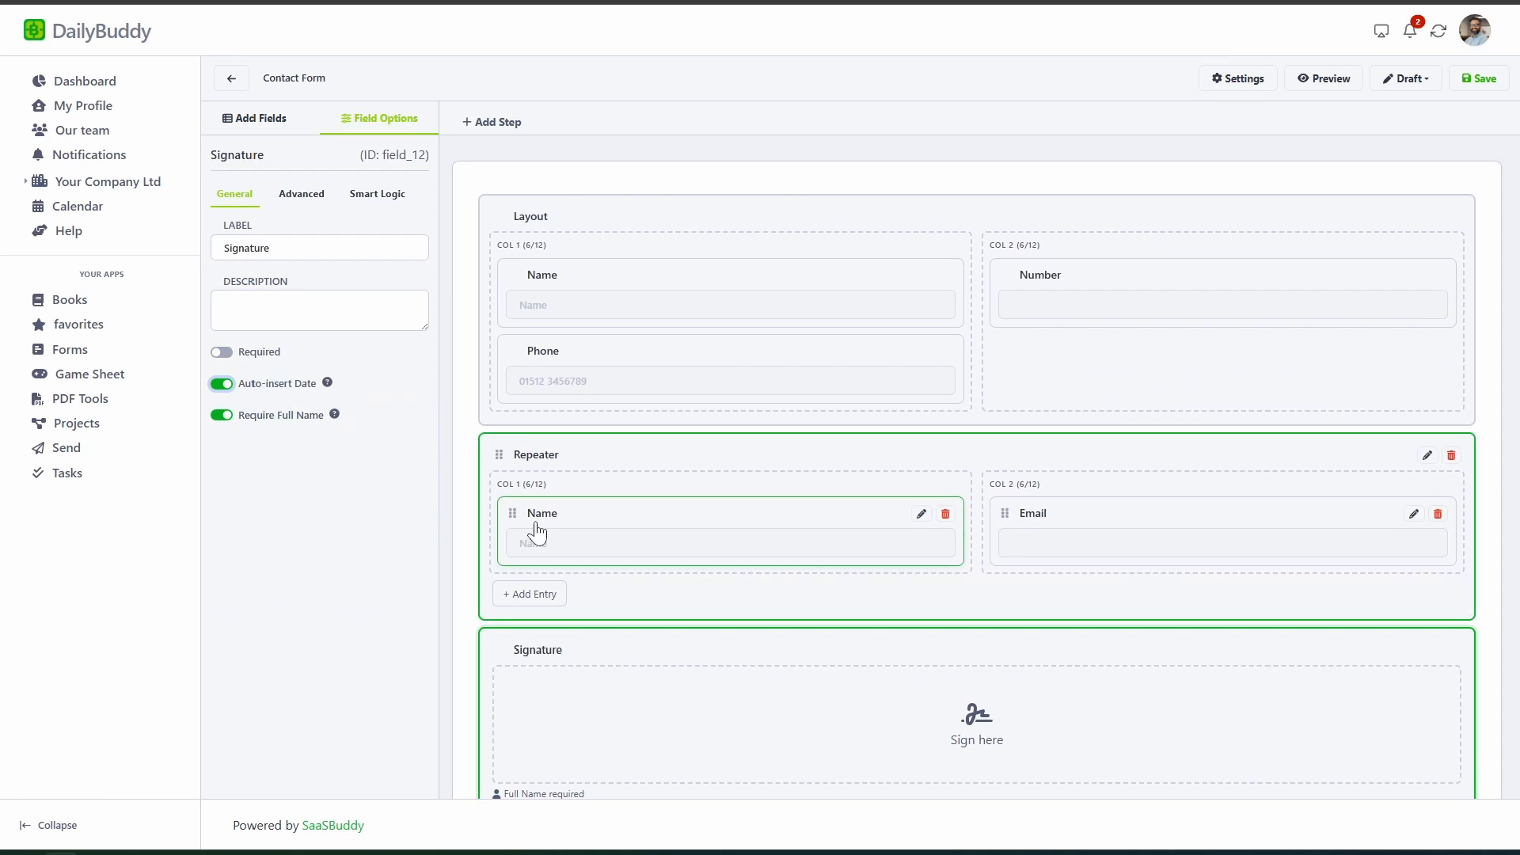
click(1300, 77)
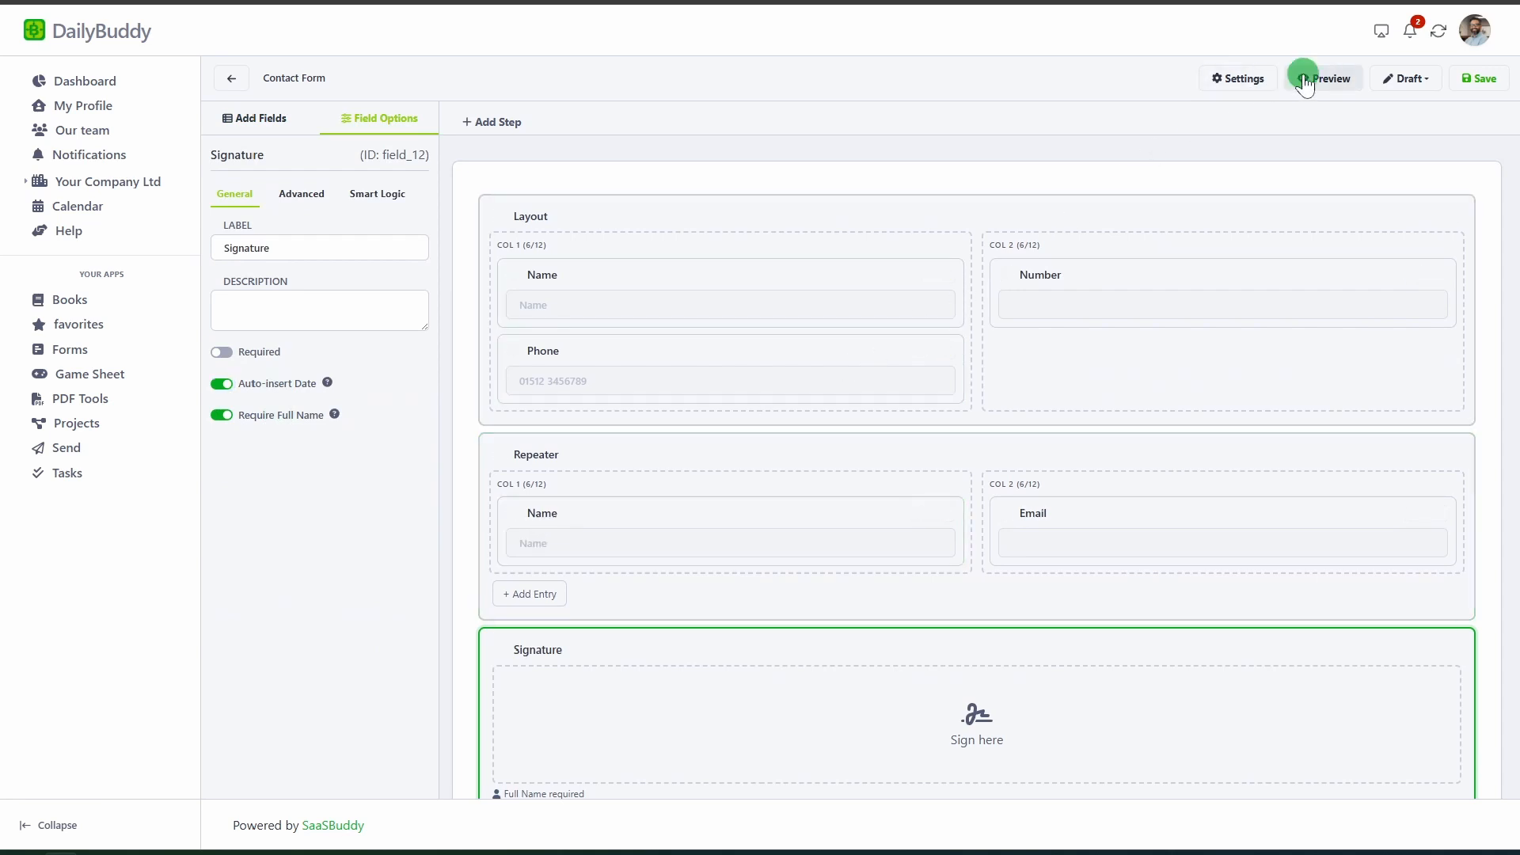
scroll(947, 212, down, 4)
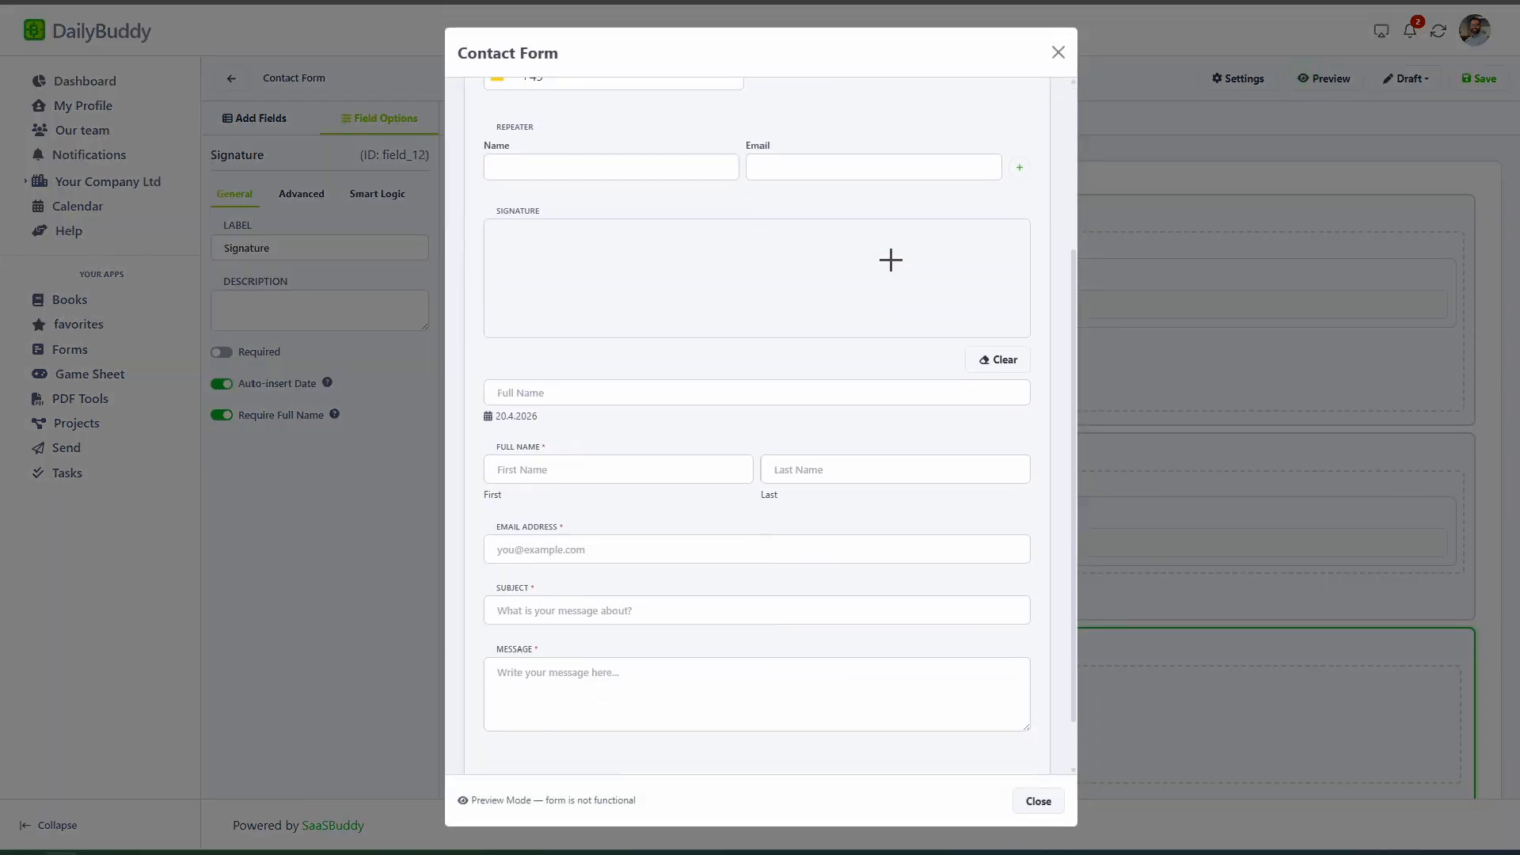
scroll(890, 260, up, 4)
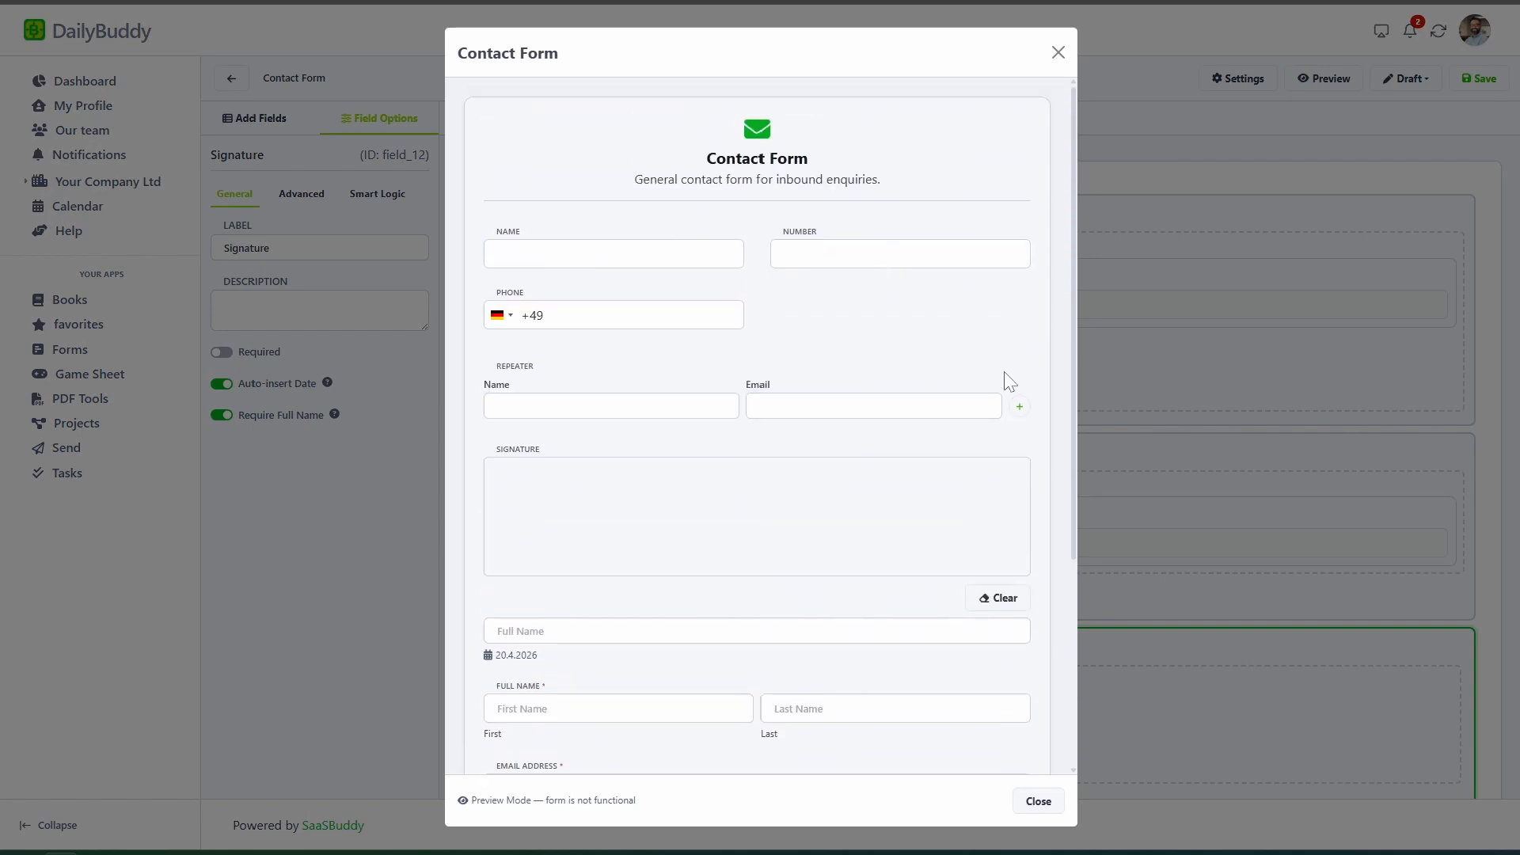
click(1019, 406)
click(995, 461)
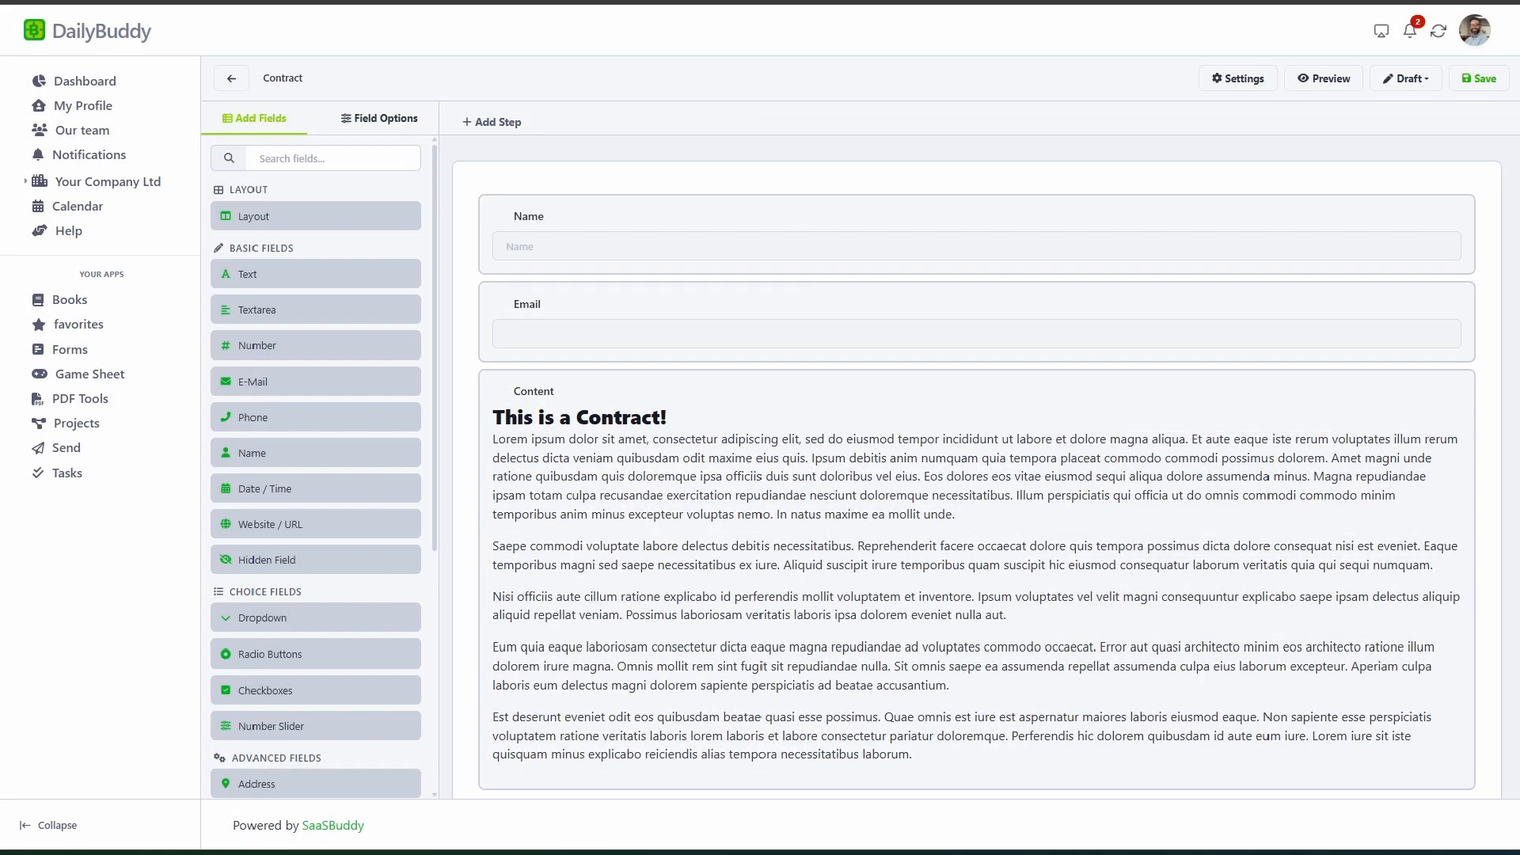
Add a Signature field below the Content field of the Contract form, with Auto-insert Date and Require Full Name enabled
scroll(594, 229, down, 1)
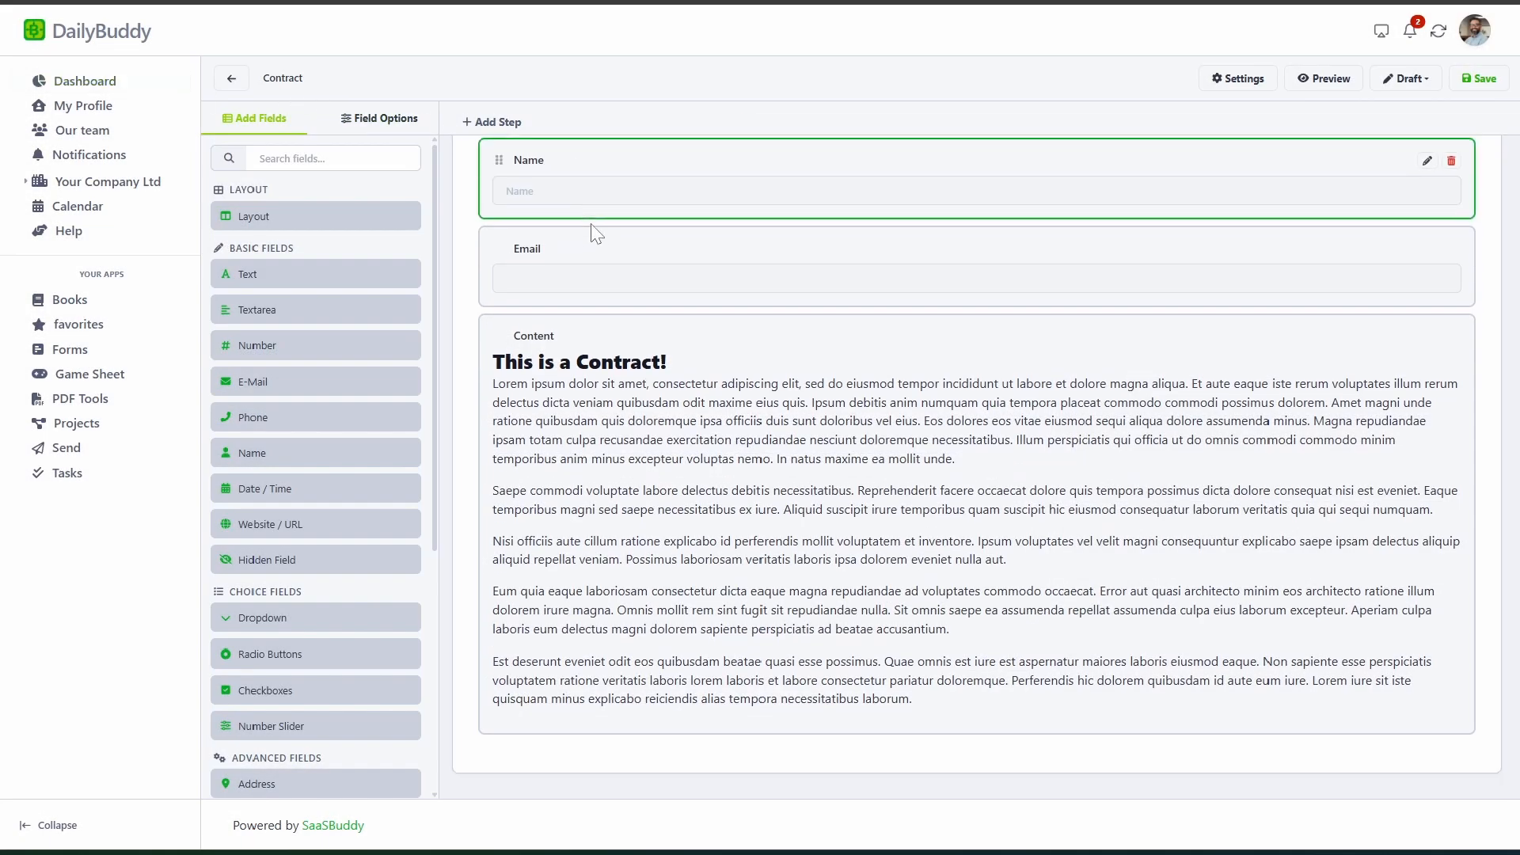
scroll(340, 396, down, 5)
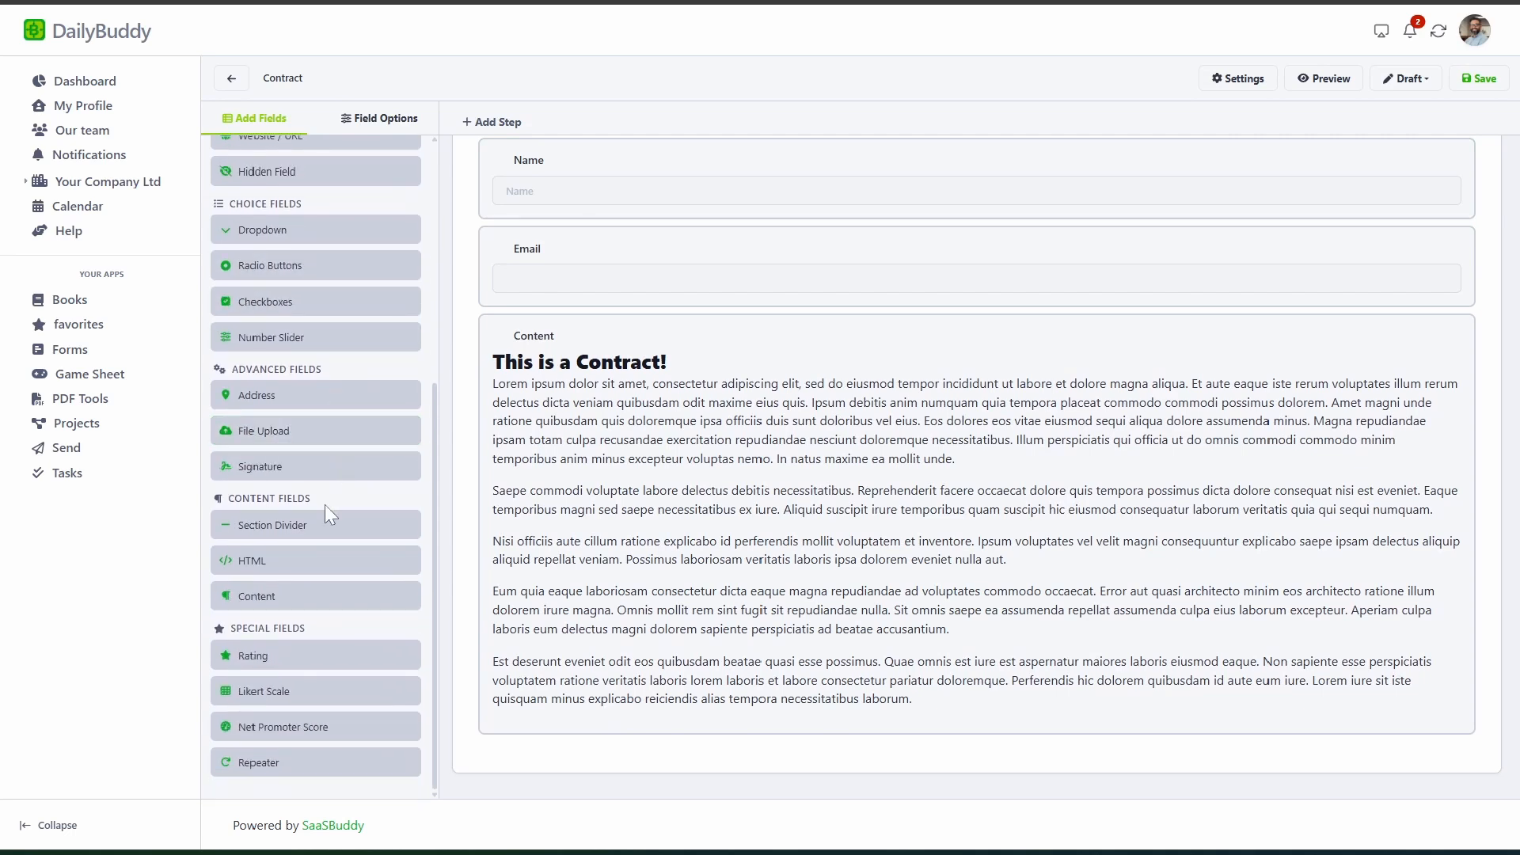
mouse_move(306, 466)
mouse_down()
mouse_move(554, 595)
mouse_move(722, 744)
mouse_up()
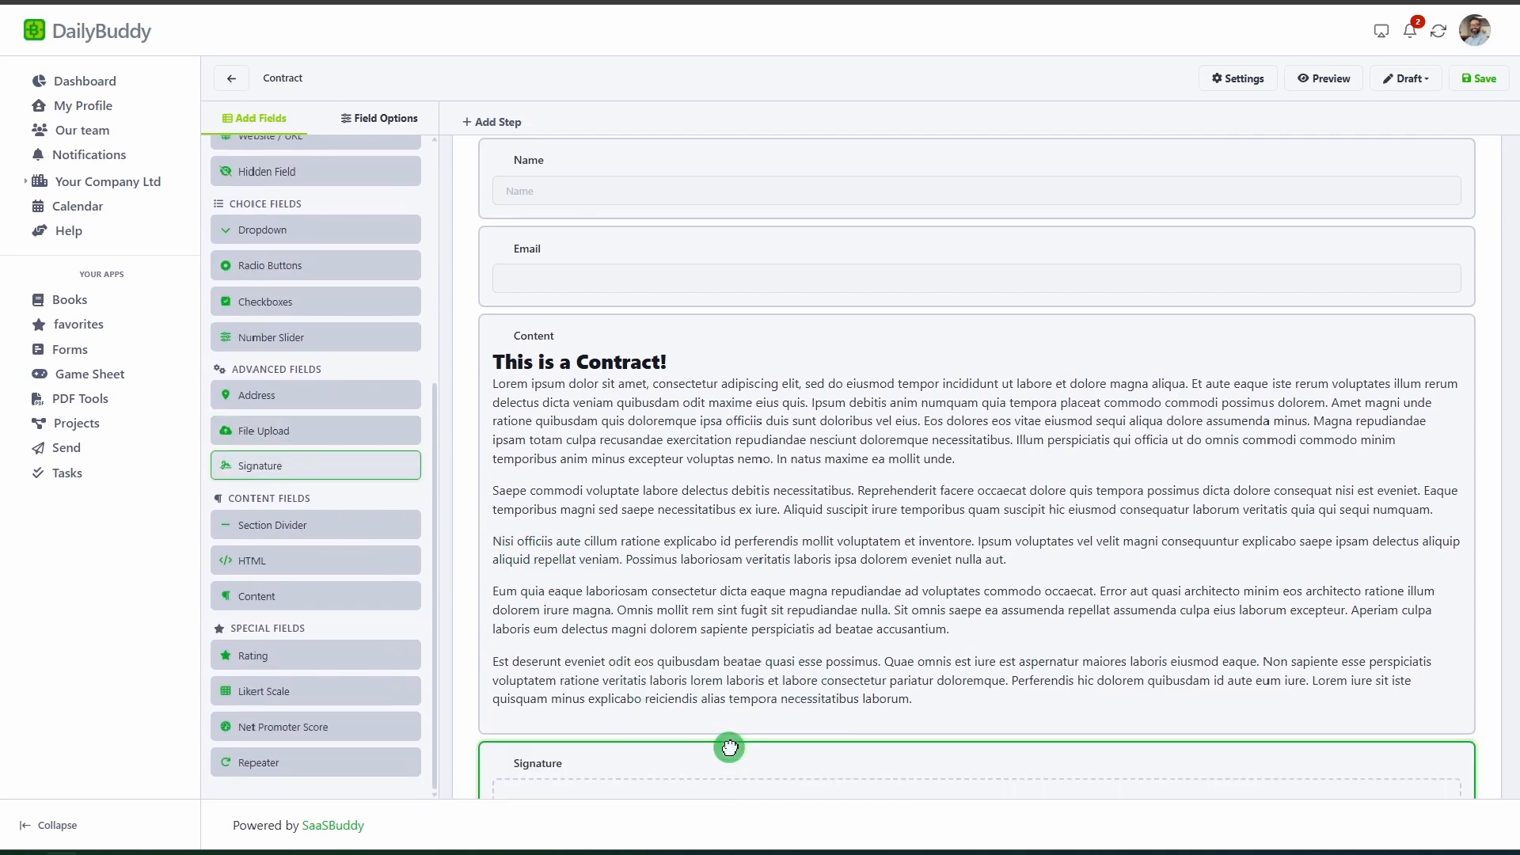
click(723, 772)
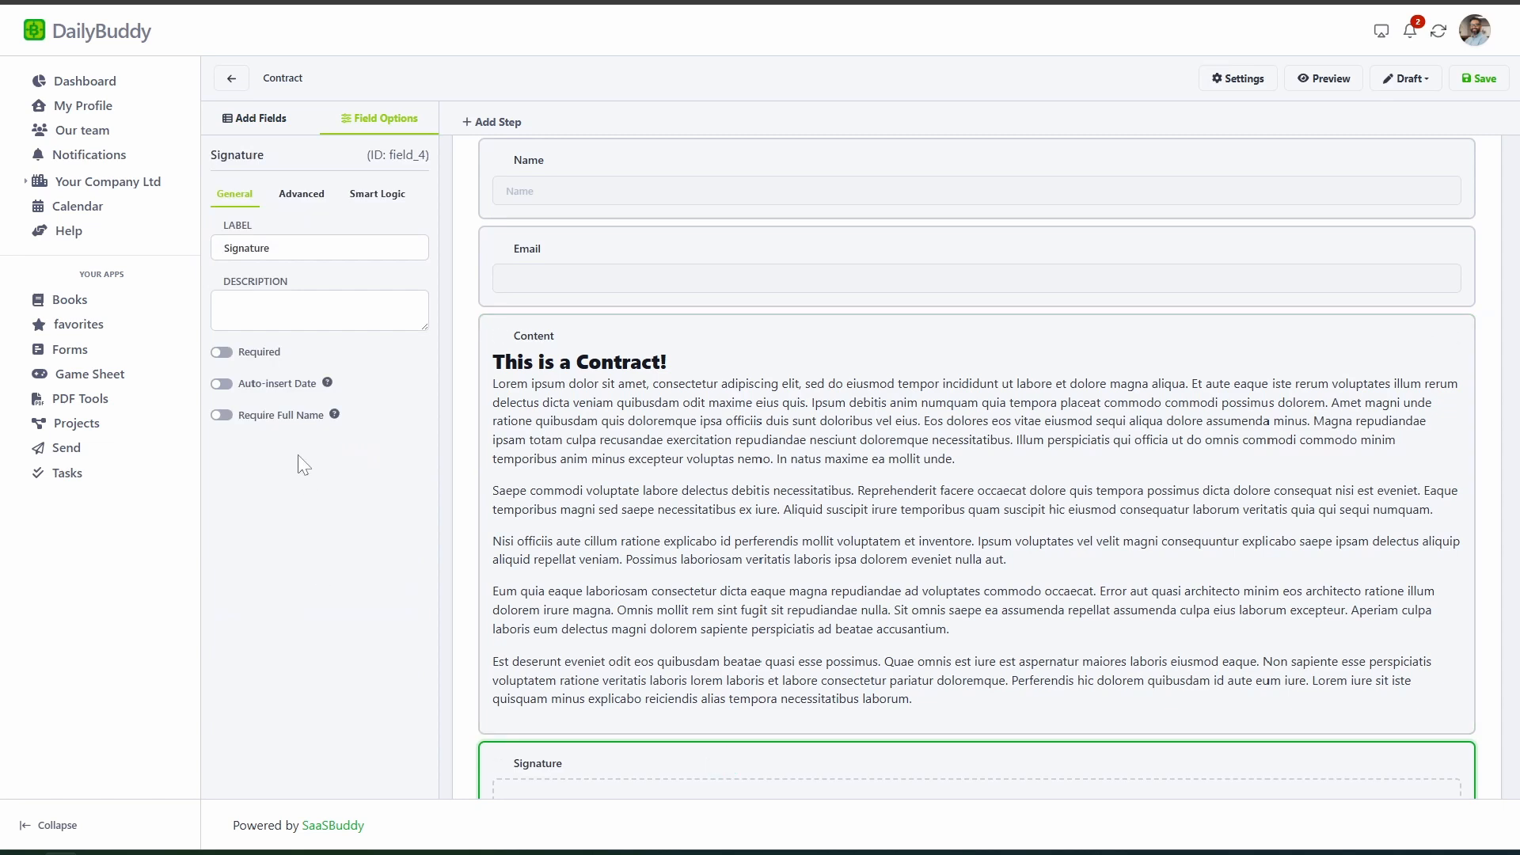
click(298, 385)
click(297, 415)
Open the Contract form's settings and review the form type options and the available icon images
click(1267, 73)
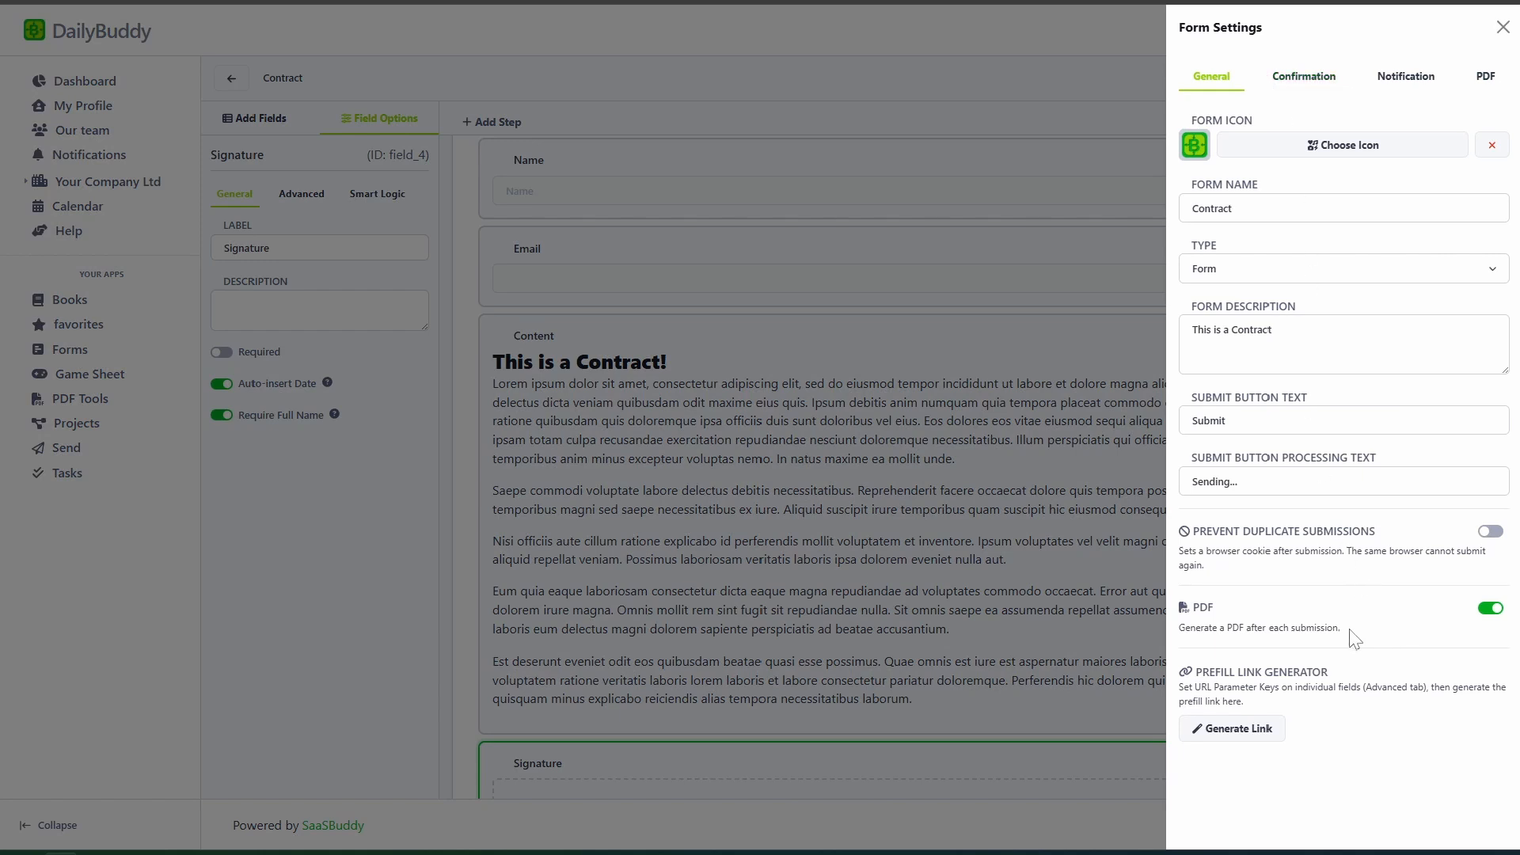
click(1270, 267)
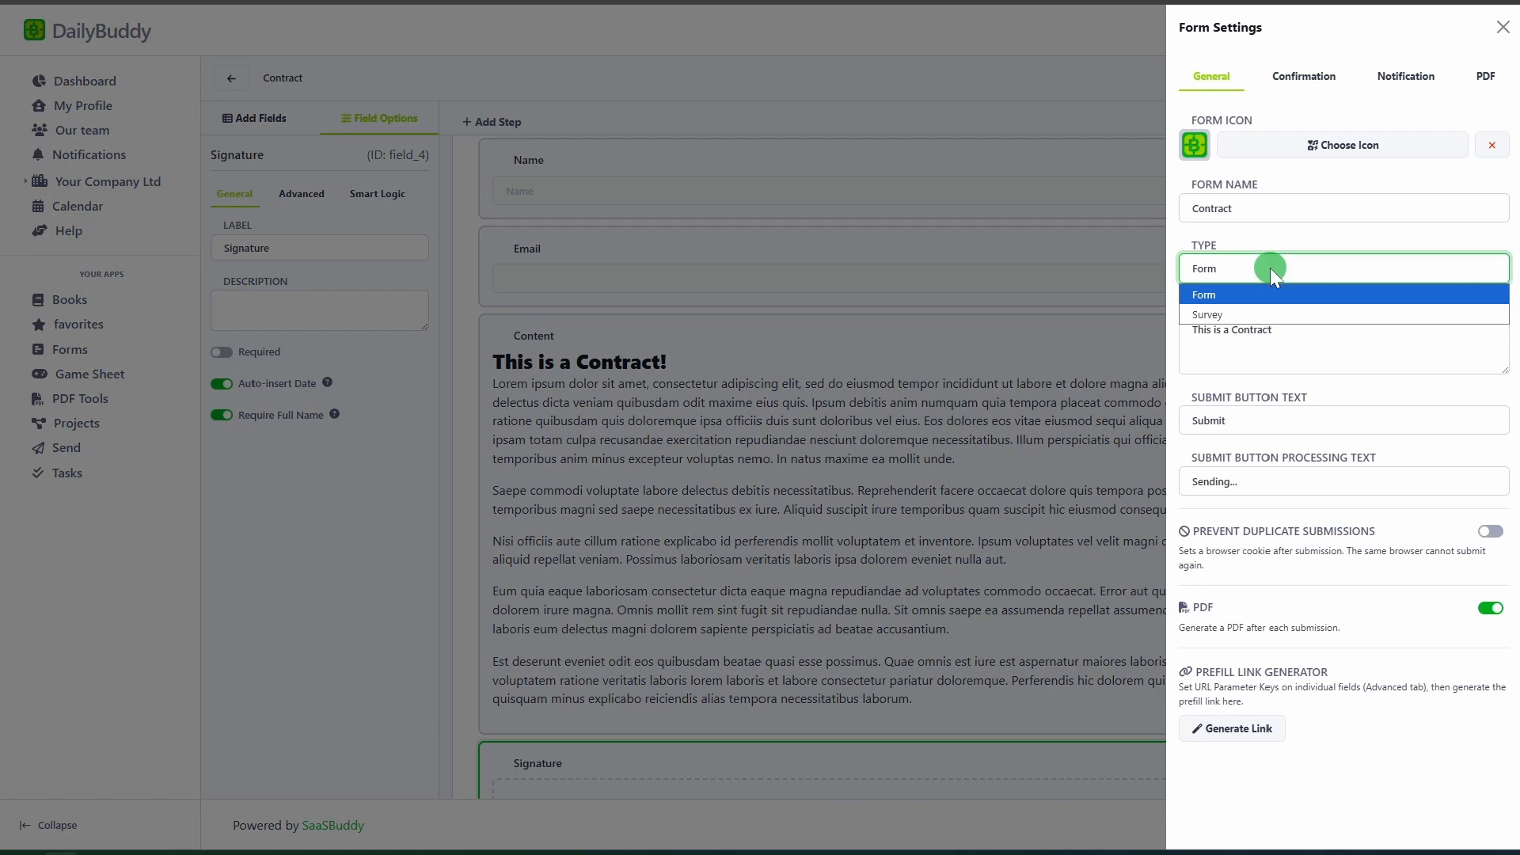
click(1250, 290)
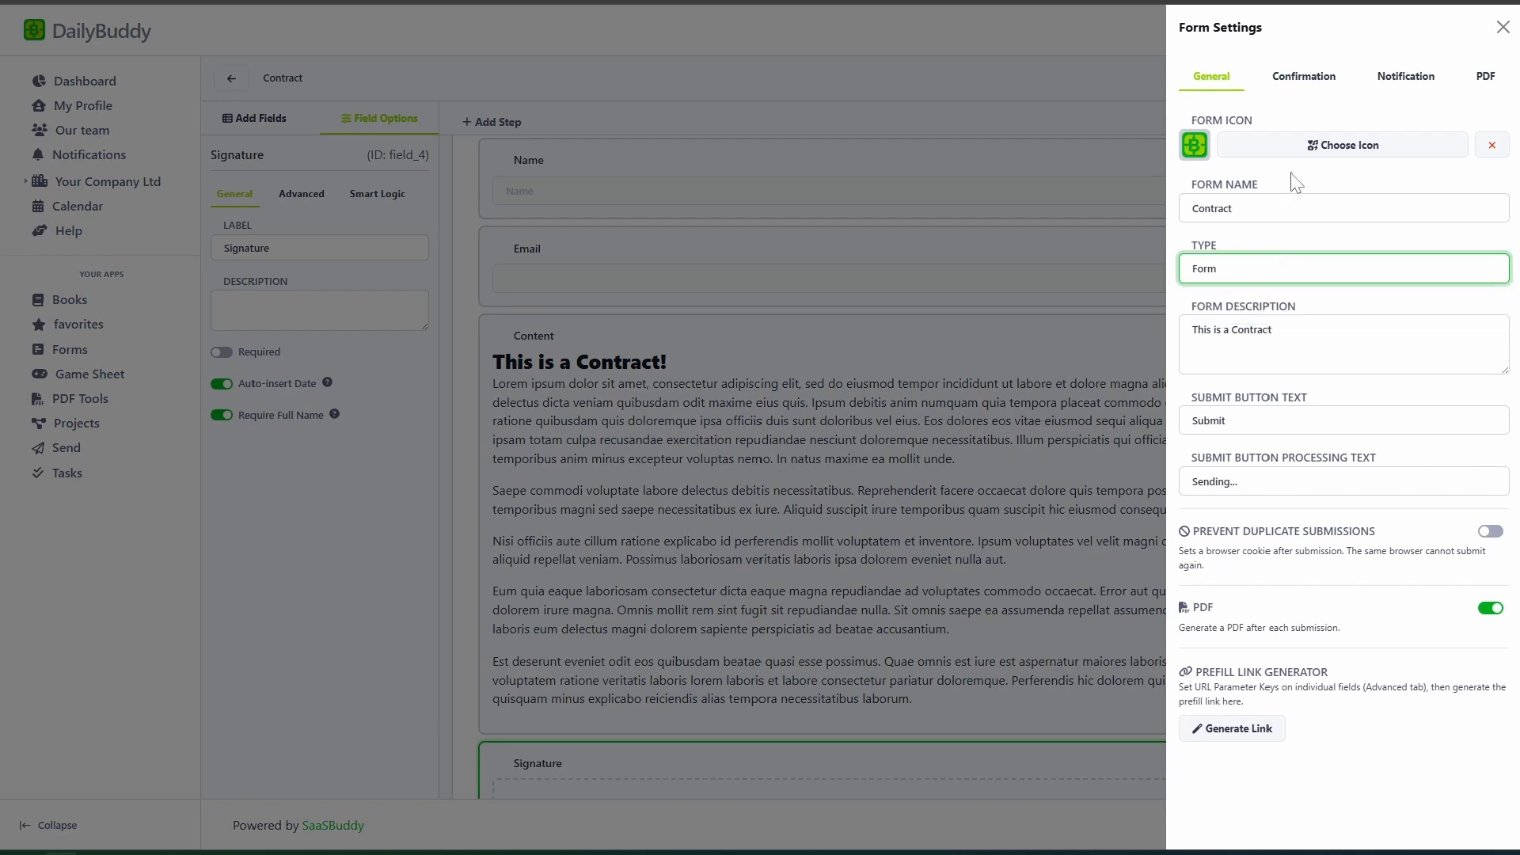
click(1294, 148)
click(873, 111)
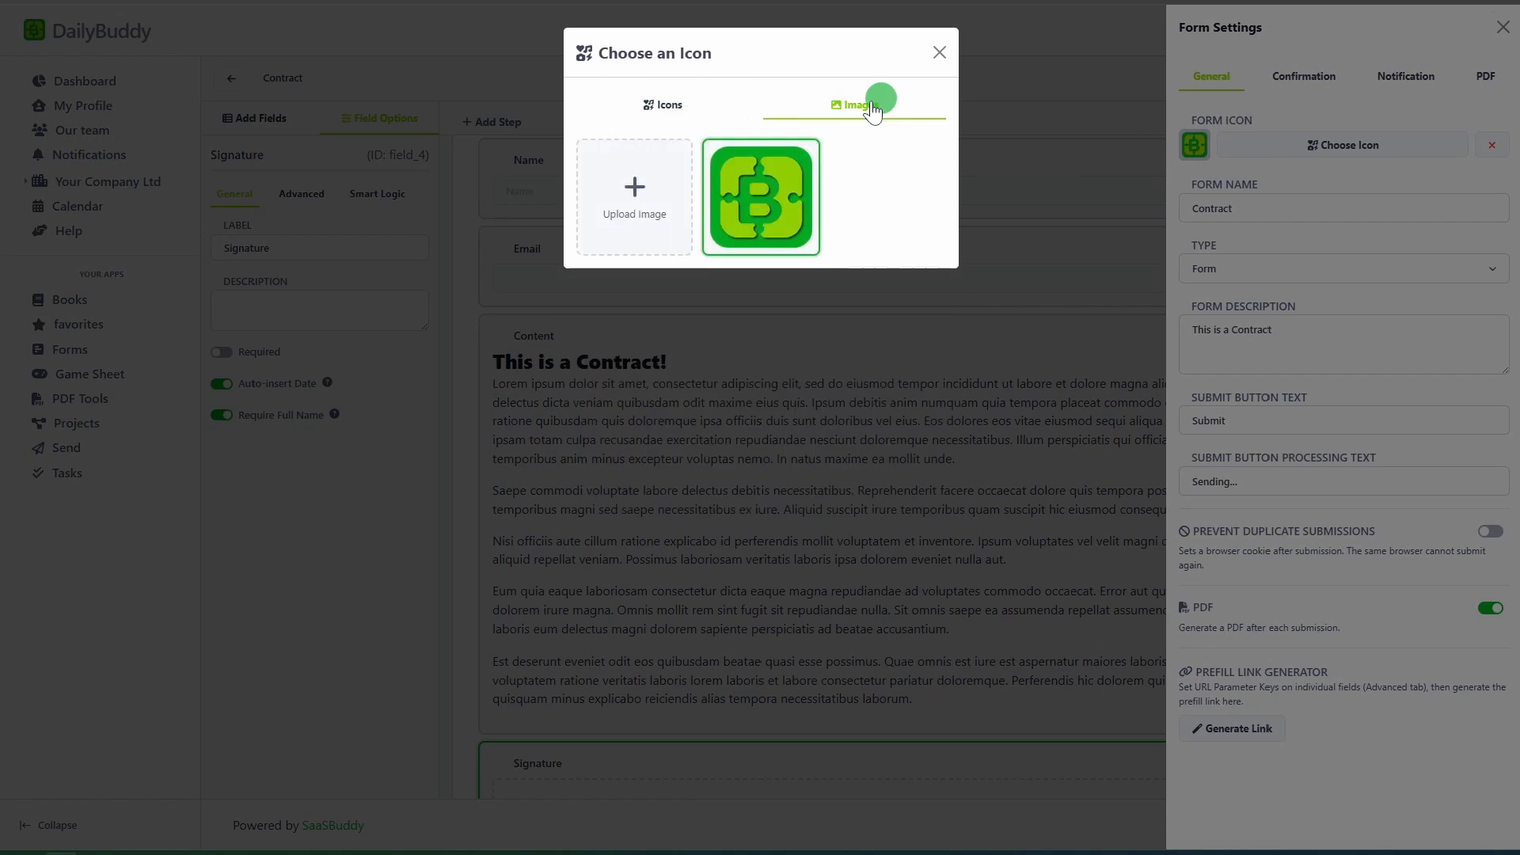
click(939, 52)
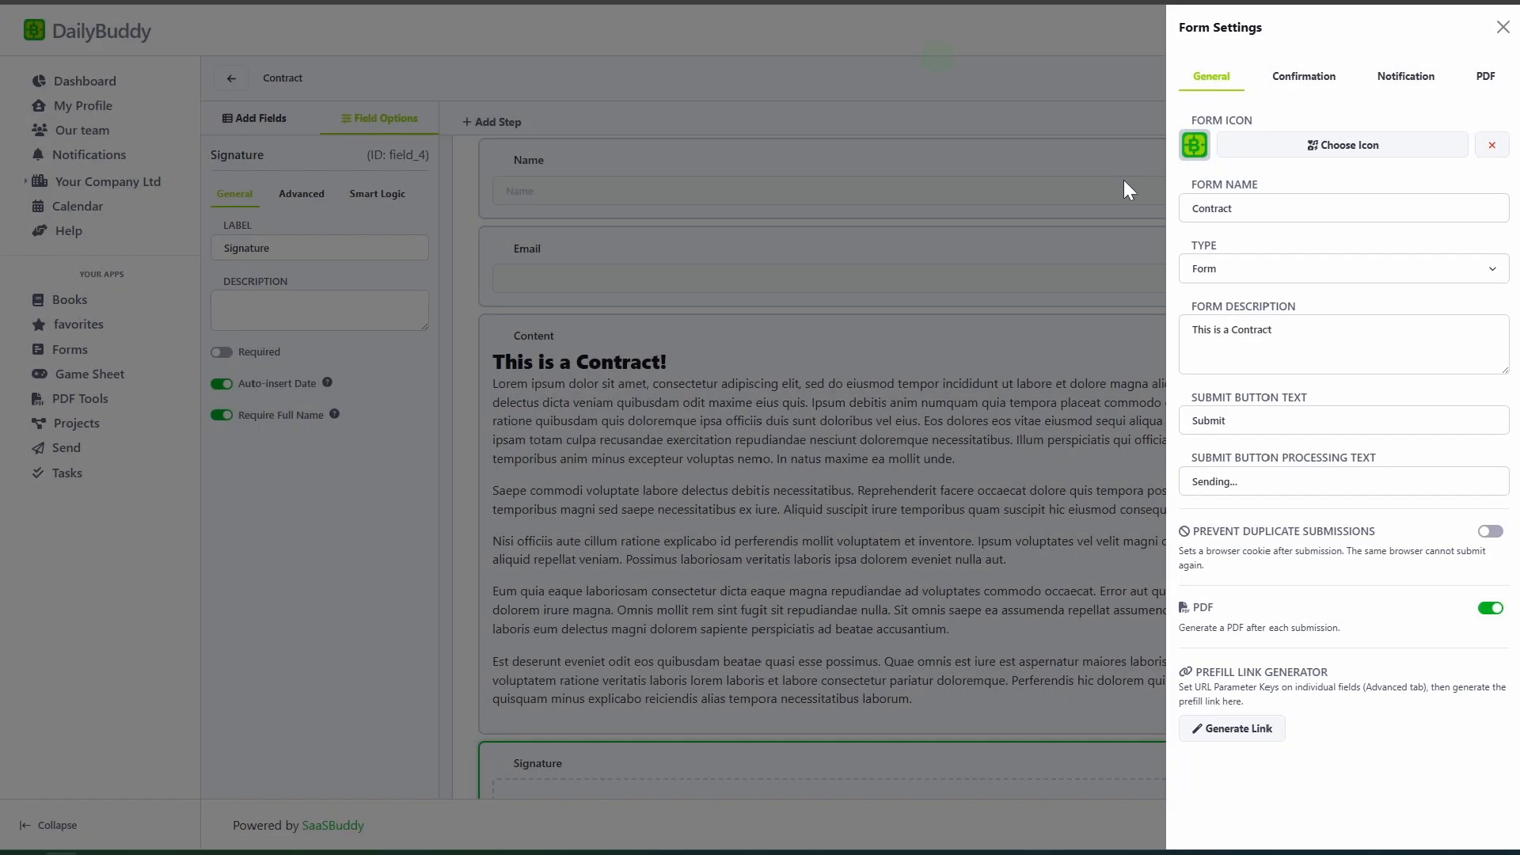
Review the form's PDF generation setting and open the PDF Designer for the Contract form
drag(1186, 608, 1226, 604)
click(1376, 635)
click(1485, 76)
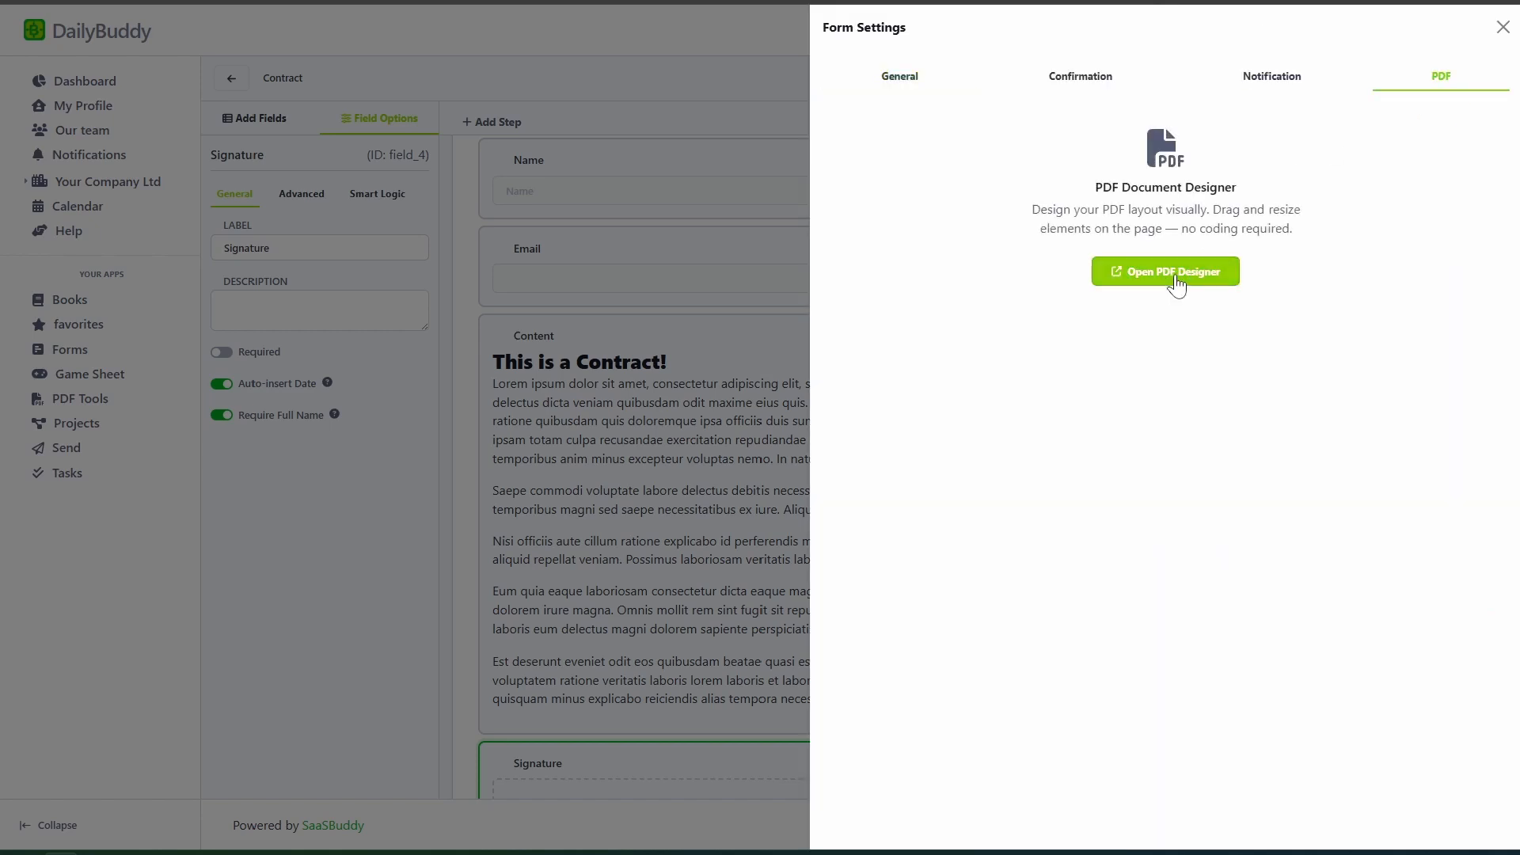
click(1176, 277)
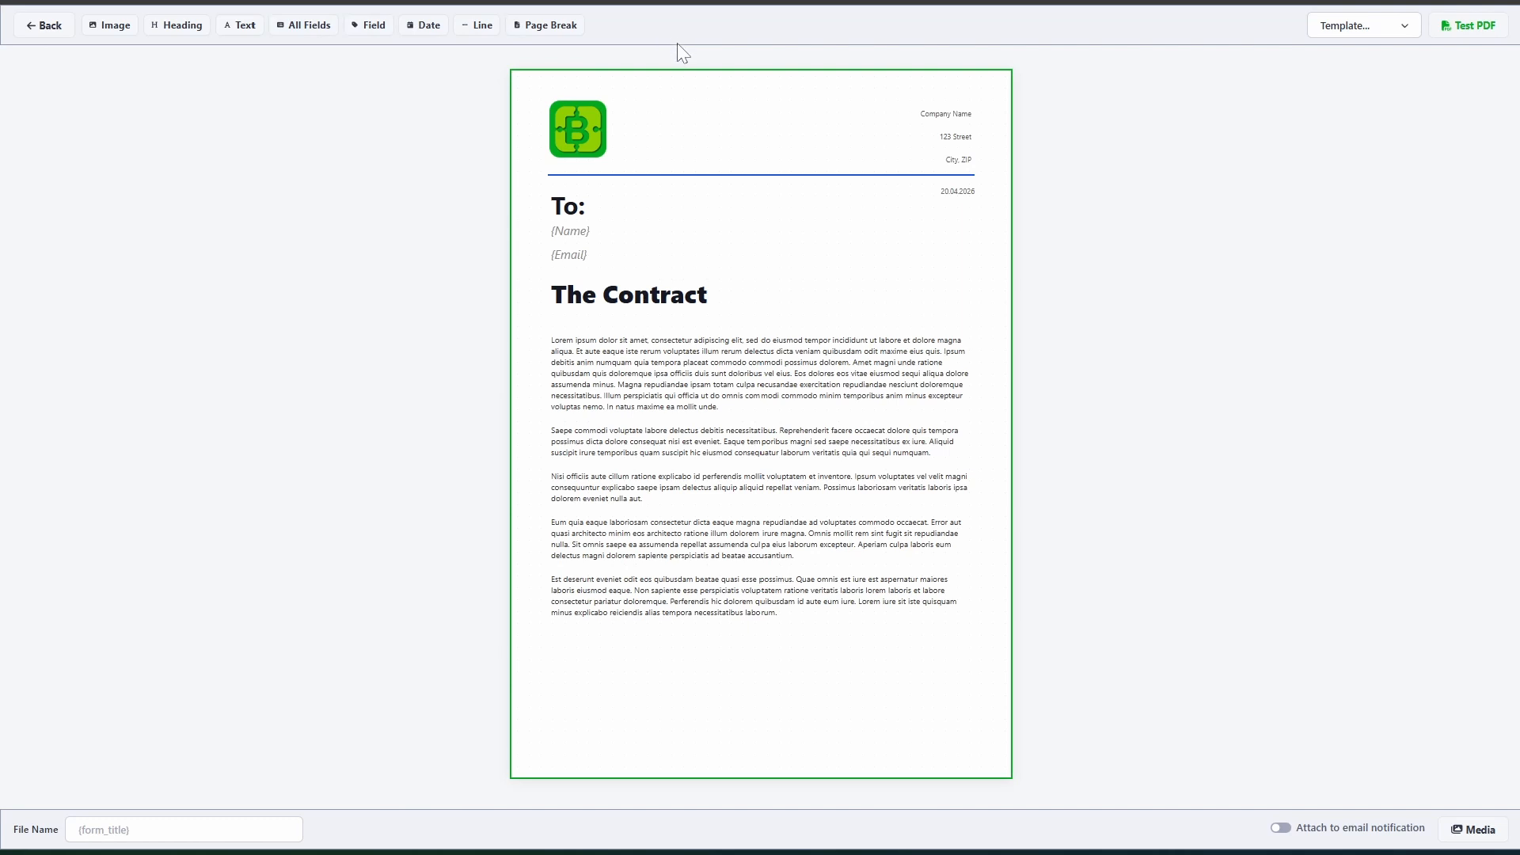
Add a Field element below the contract text on the PDF page, sized about 90 by 27 mm
click(682, 382)
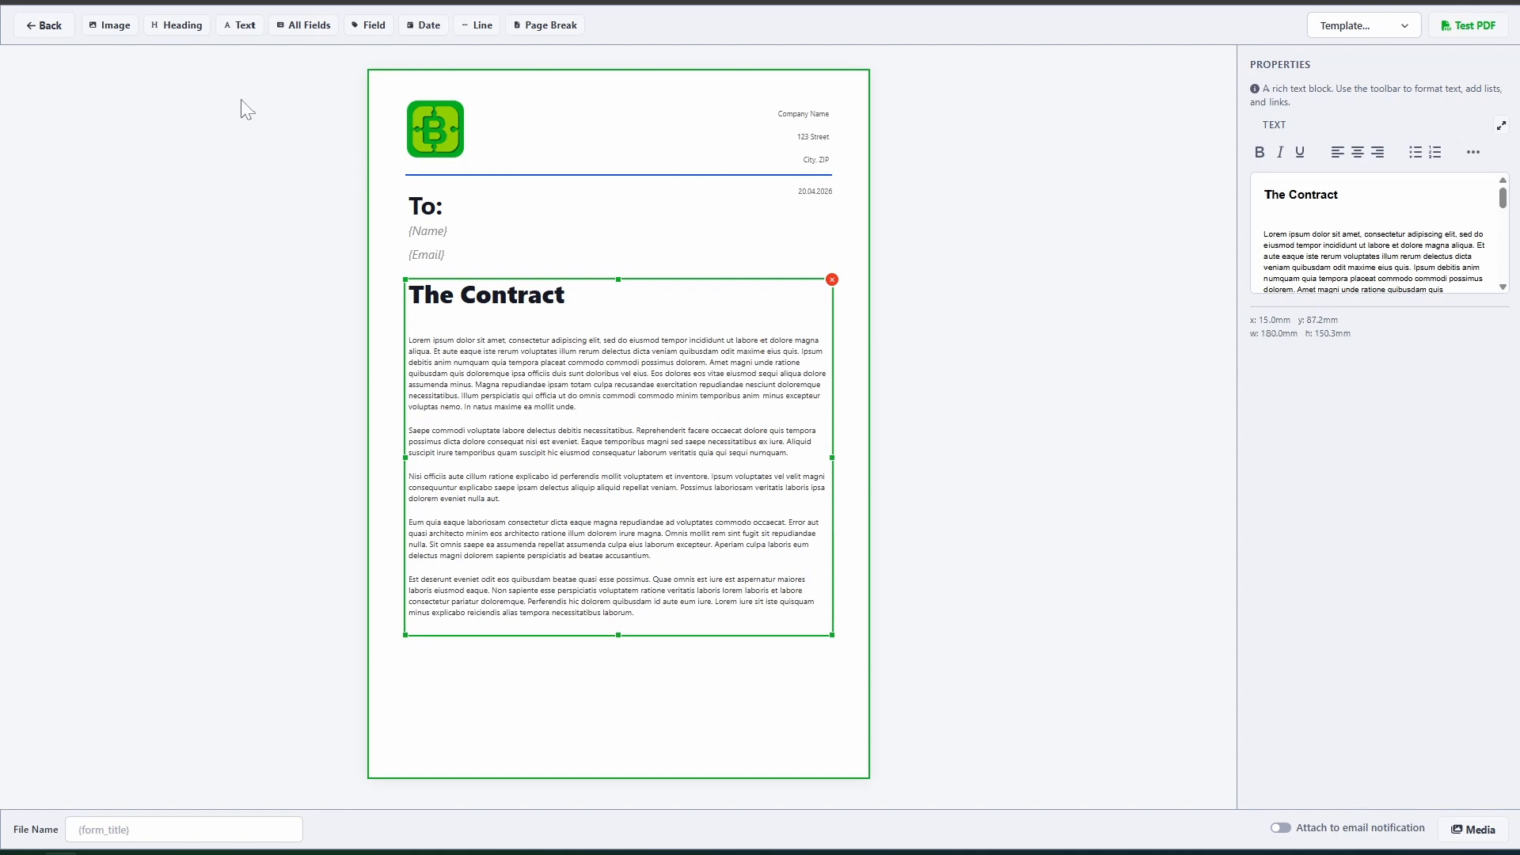
click(369, 24)
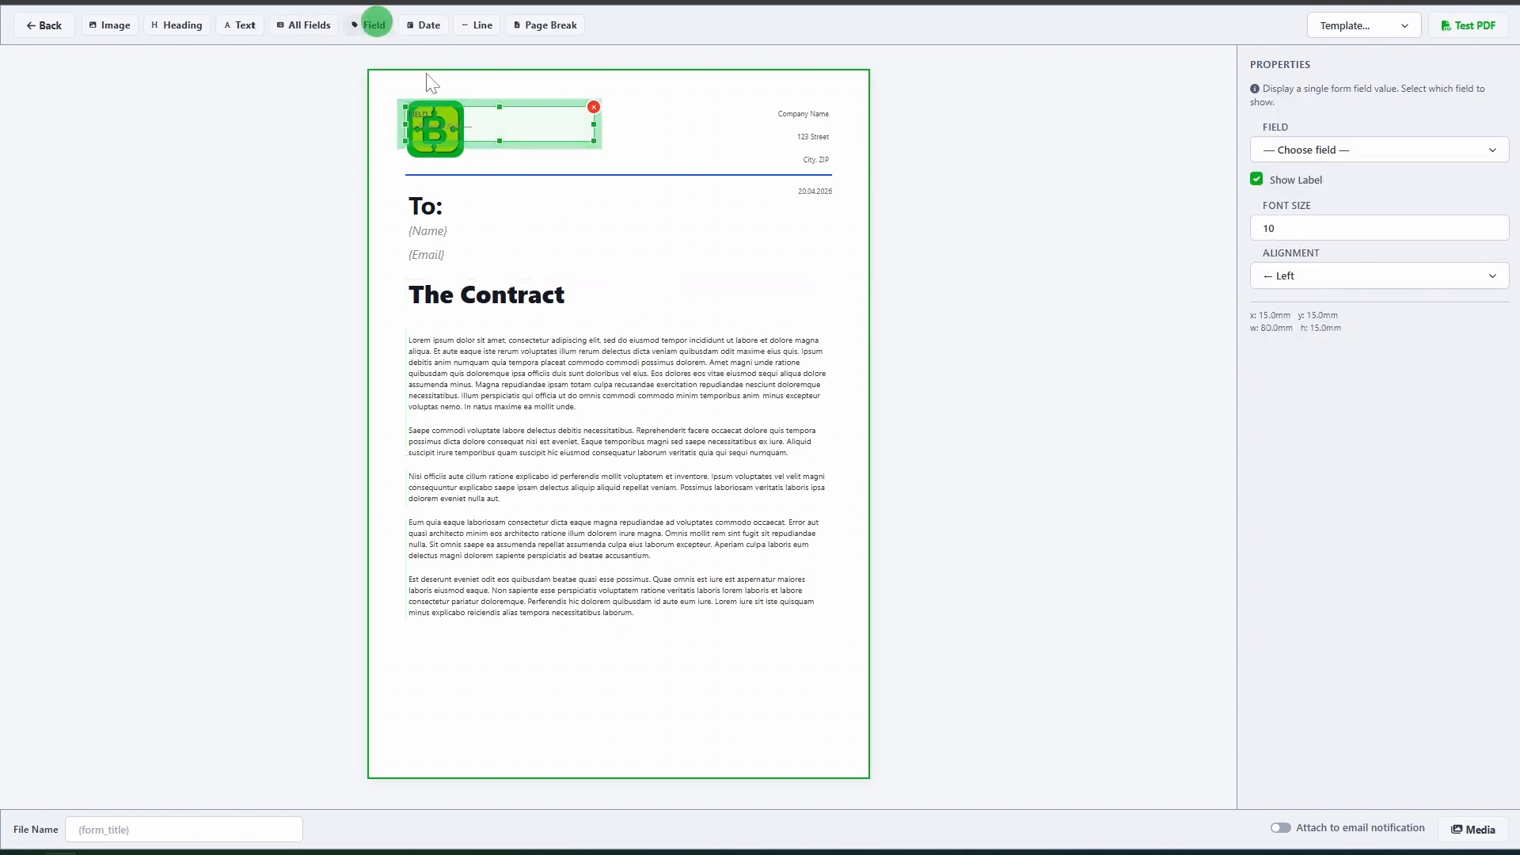
drag(519, 128, 631, 723)
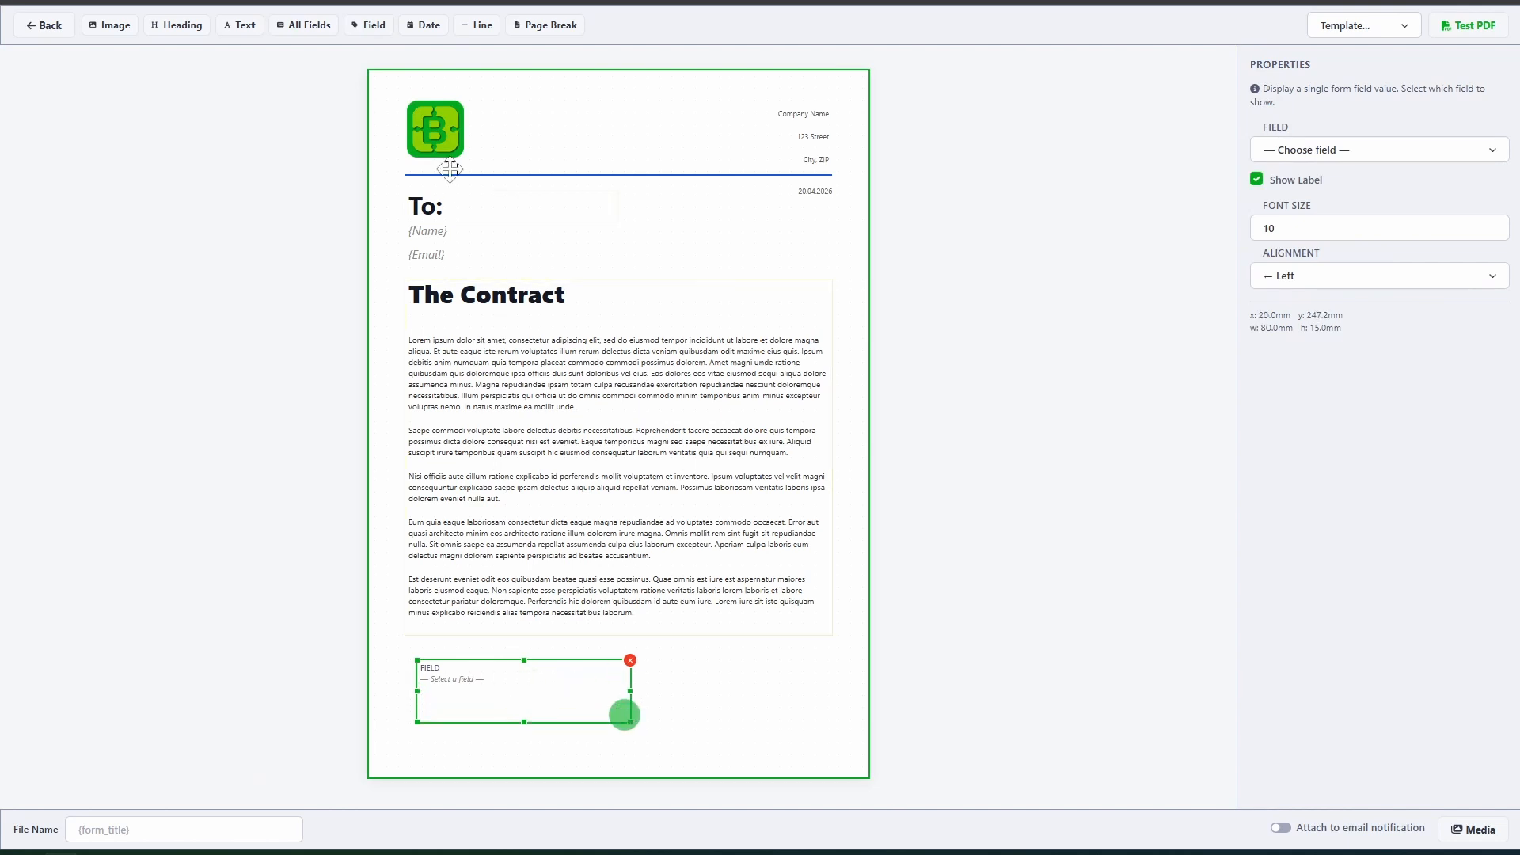
Inspect the properties of the PDF's logo image, Name and Email fields, and contract text block
click(433, 124)
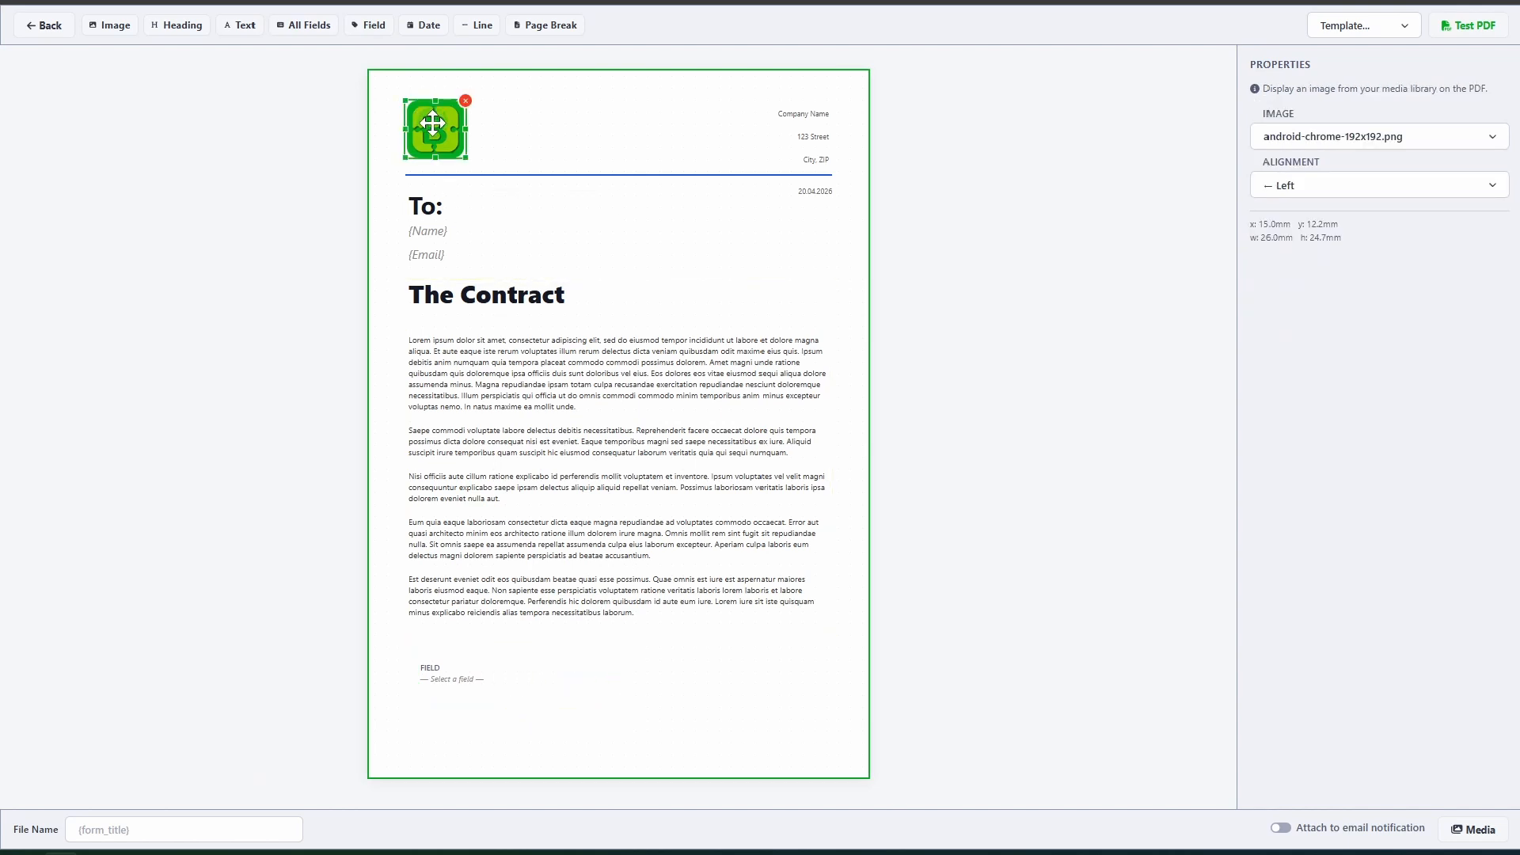
click(435, 230)
click(445, 257)
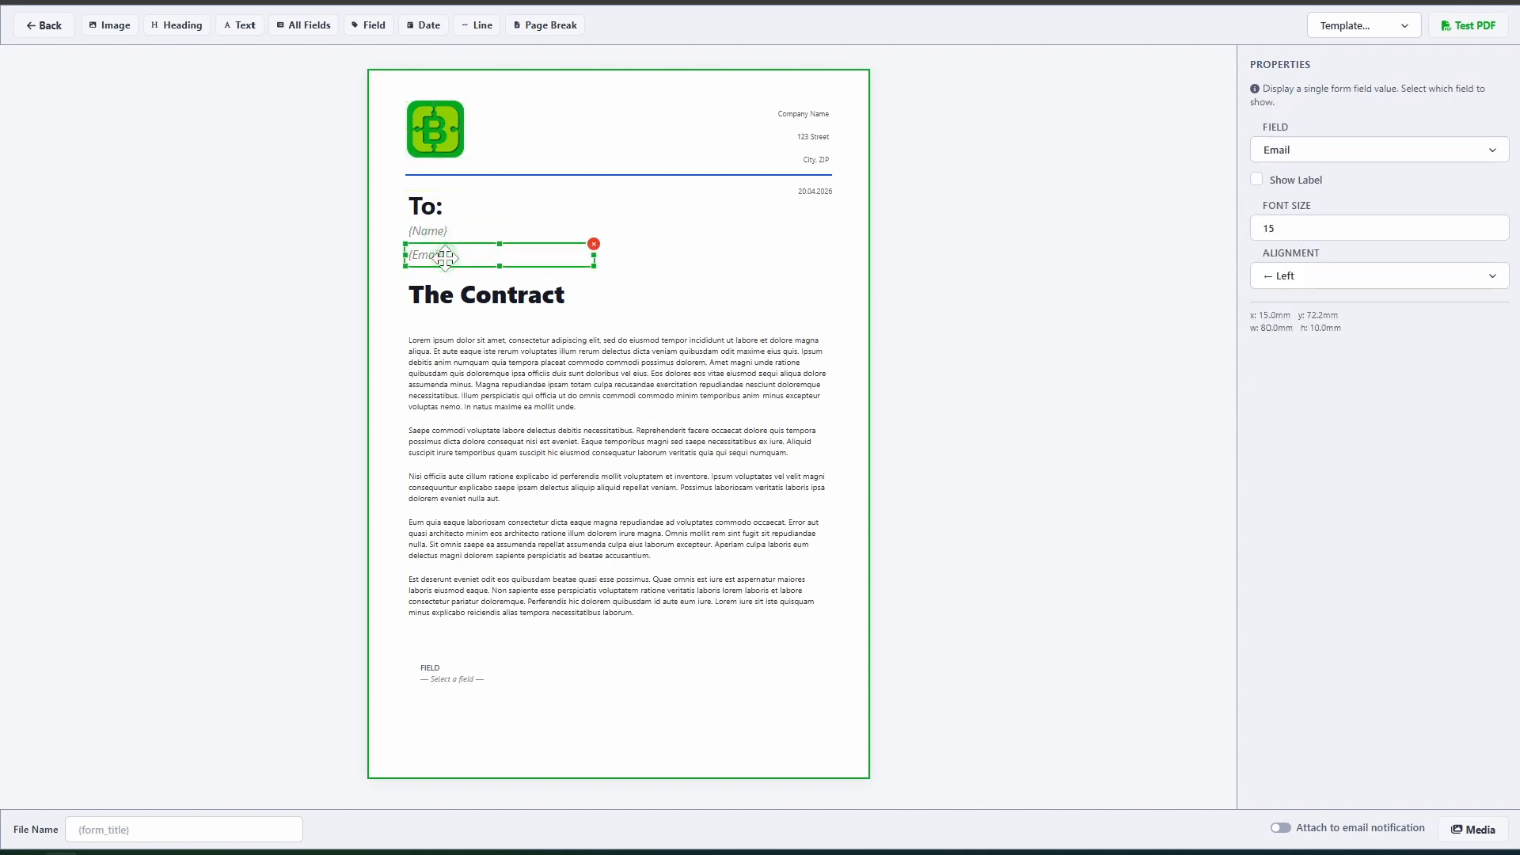
click(1289, 150)
click(1277, 214)
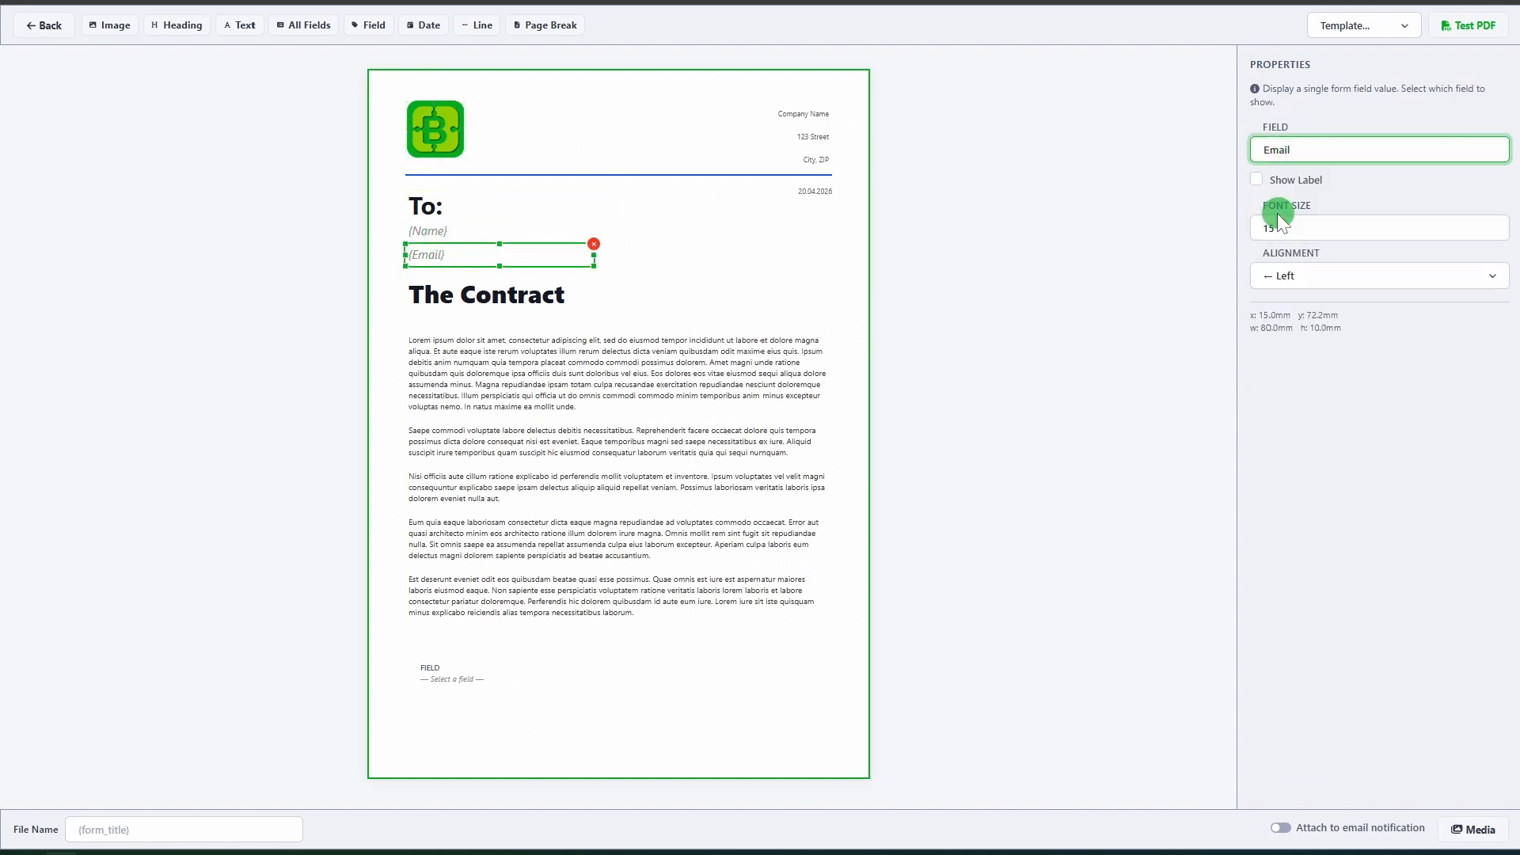
click(491, 443)
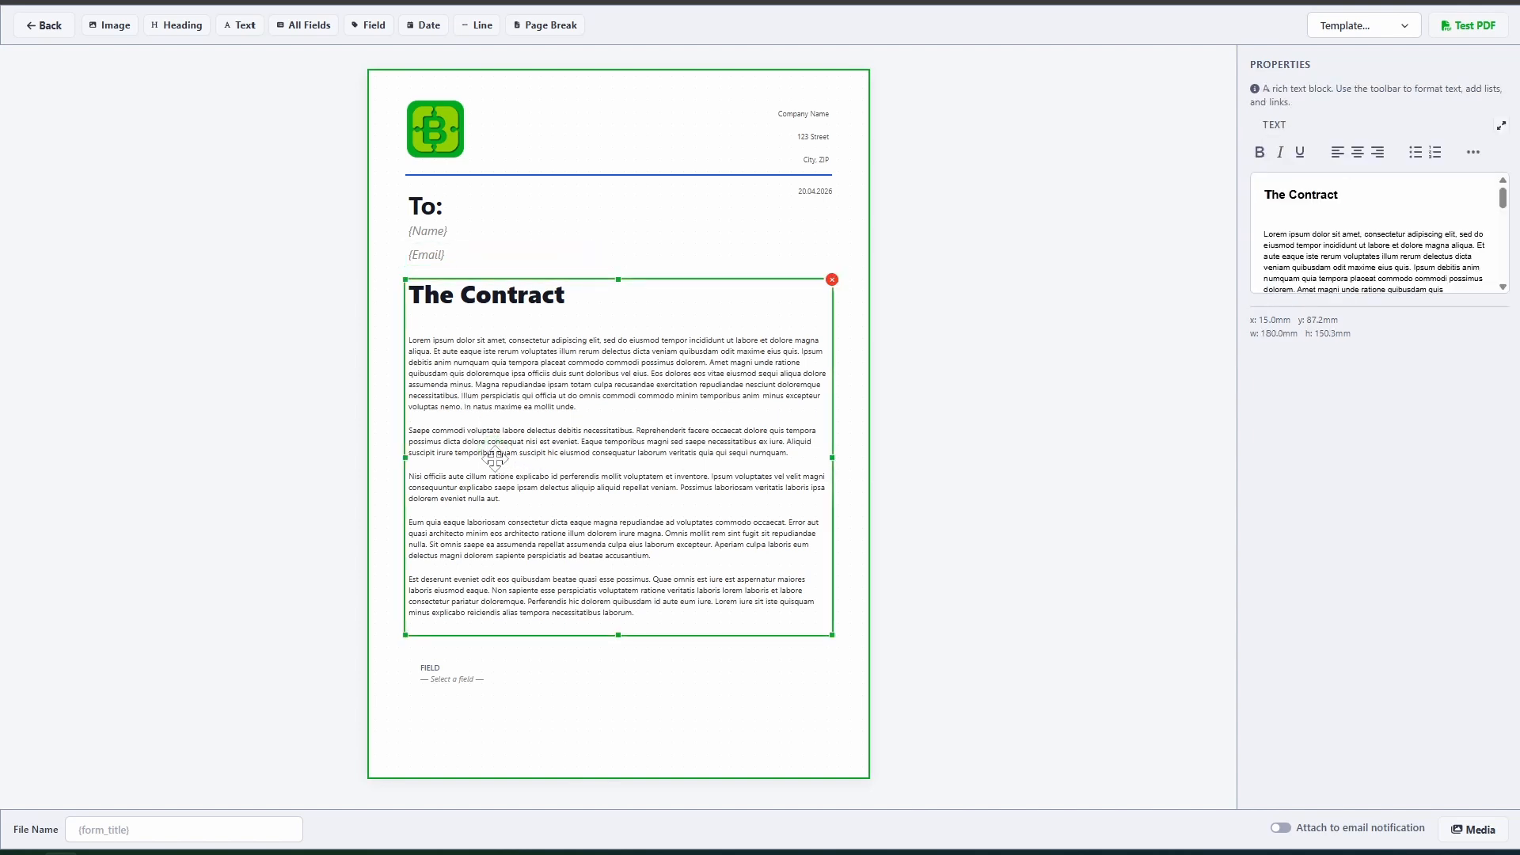
Align the new field element with the contract text's left edge and assign the Signature field to it
drag(464, 674, 481, 678)
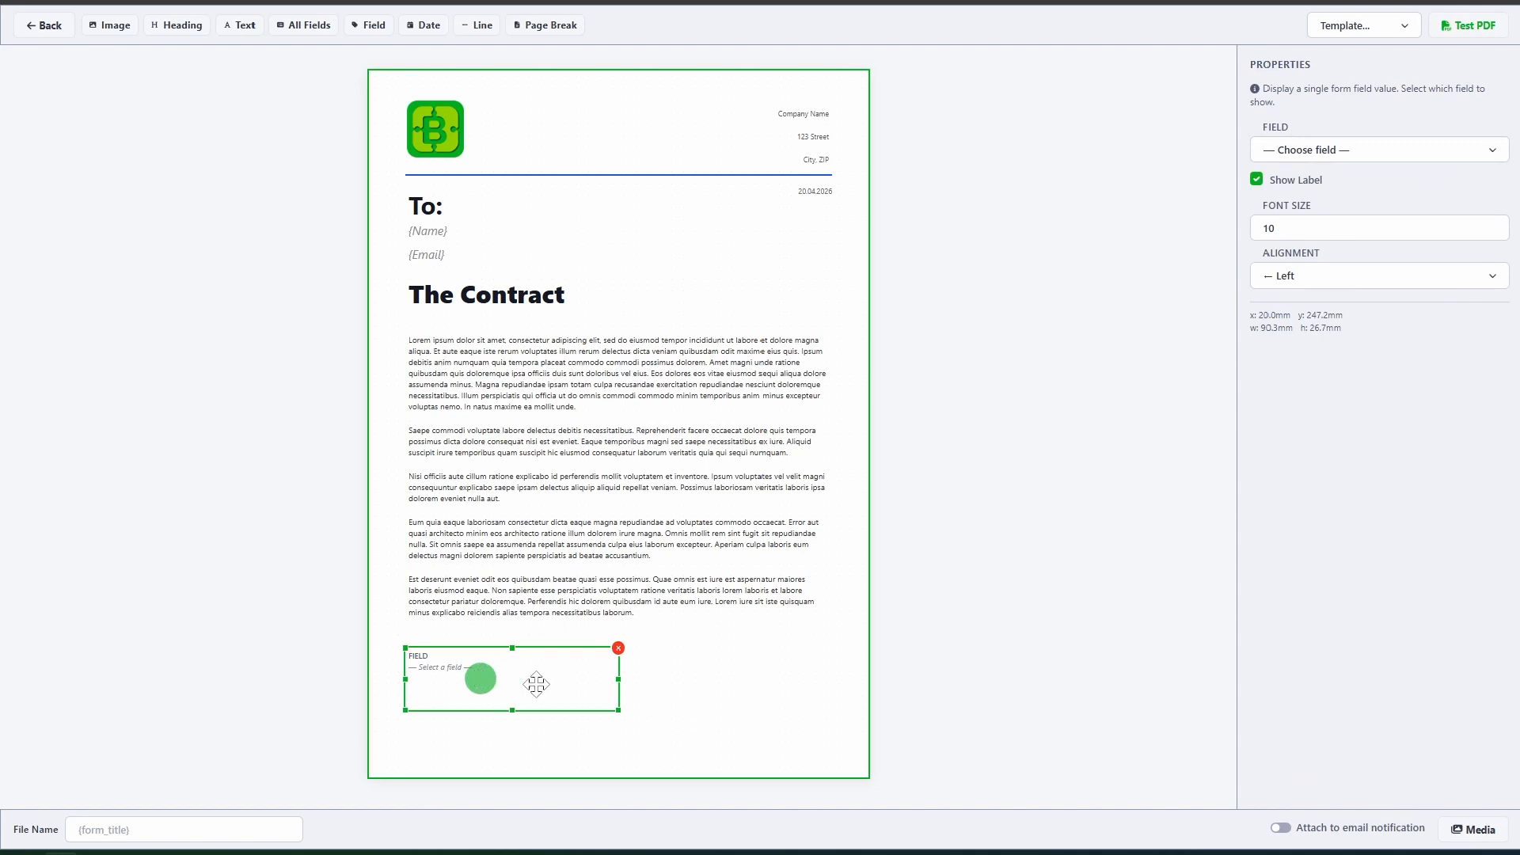
click(1326, 150)
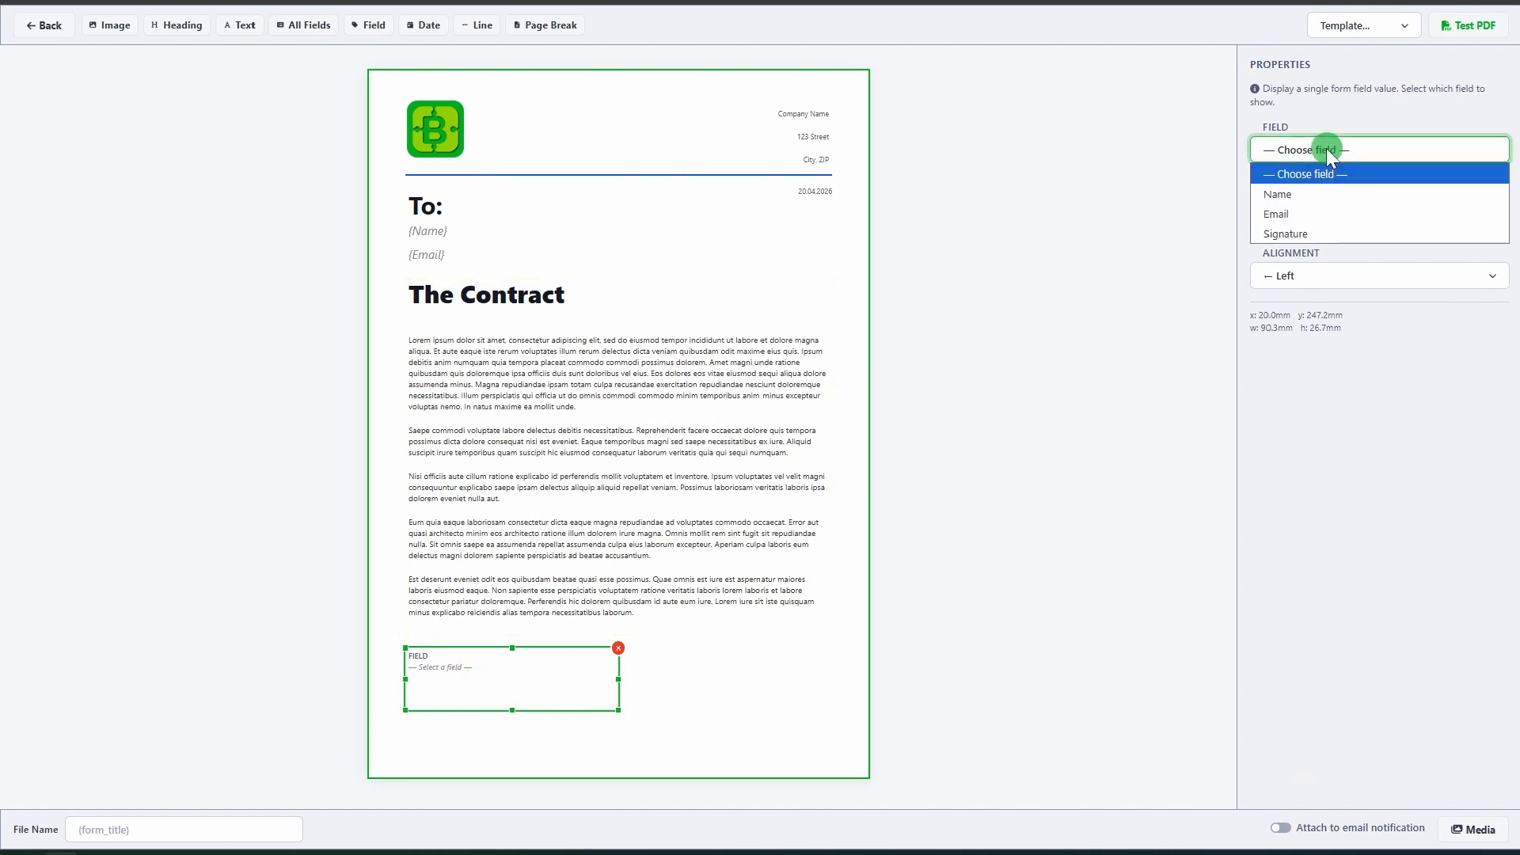
click(1287, 229)
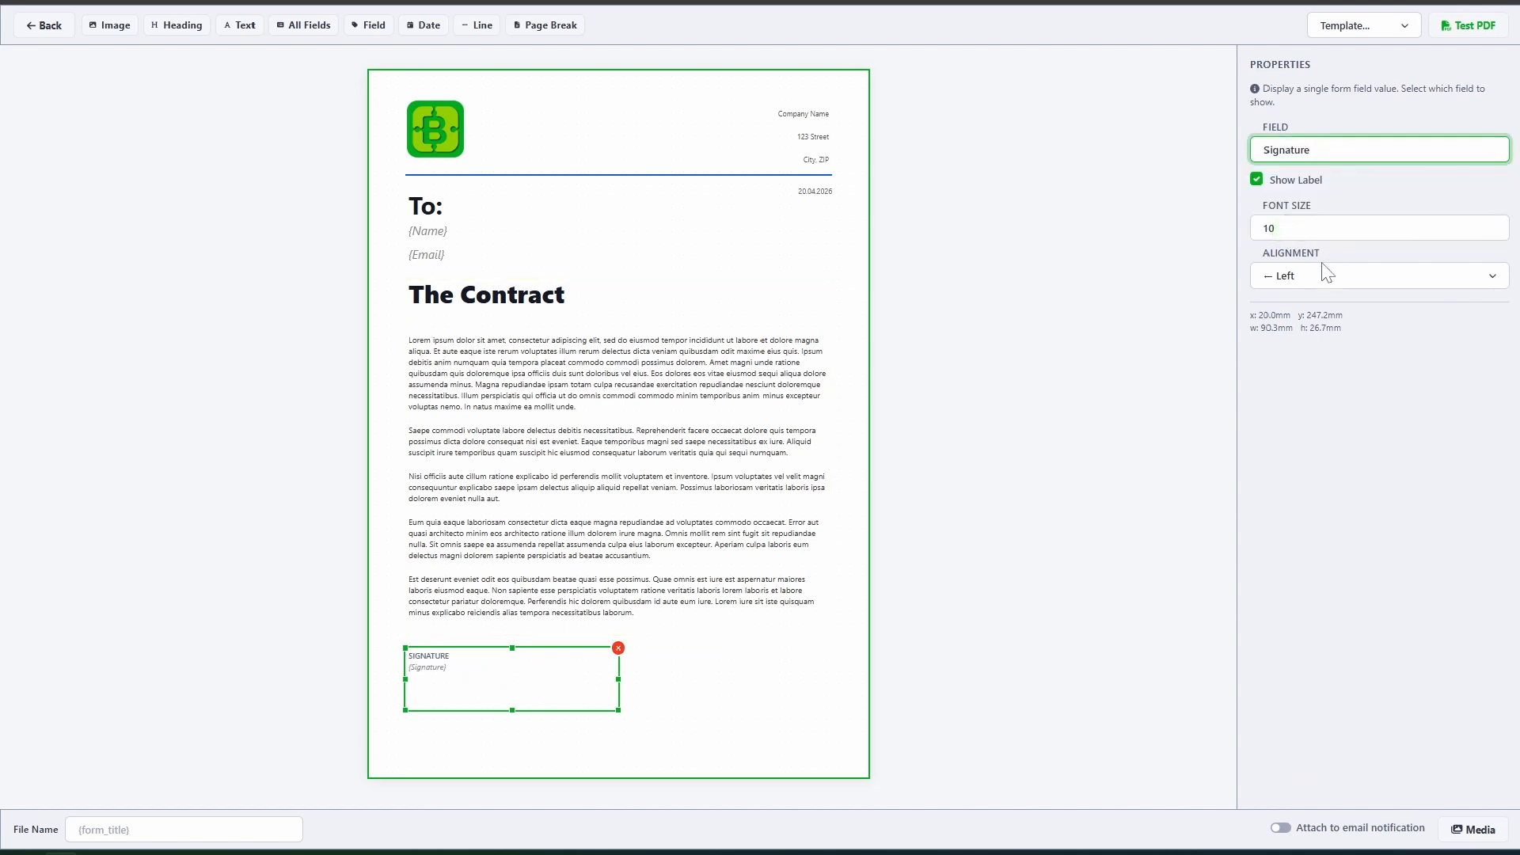
Set the signature element's font size to 20 and hide its label
drag(1276, 229, 1184, 221)
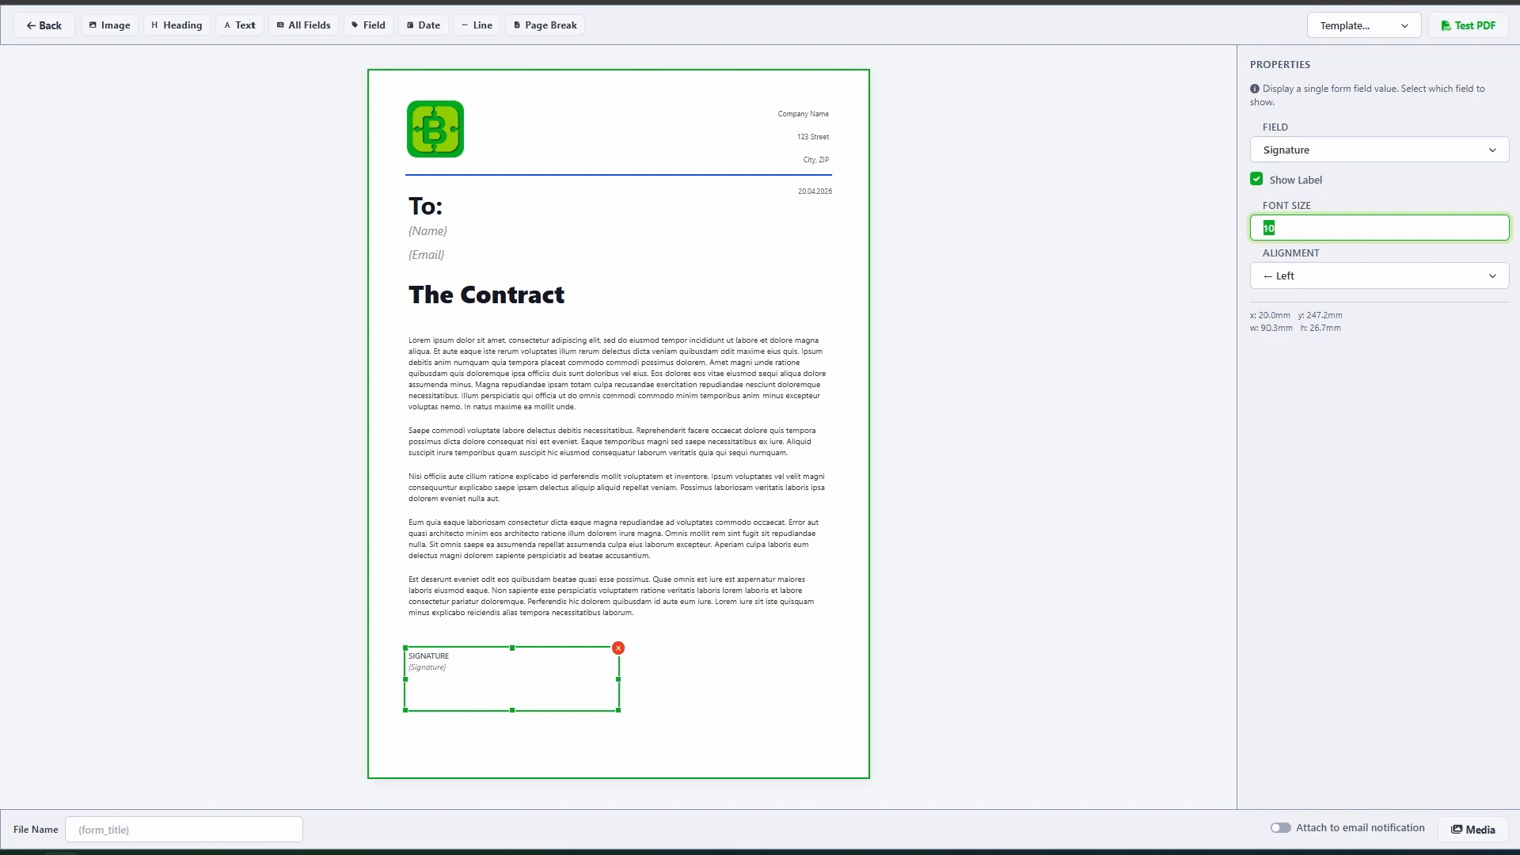
text(20)
click(1319, 408)
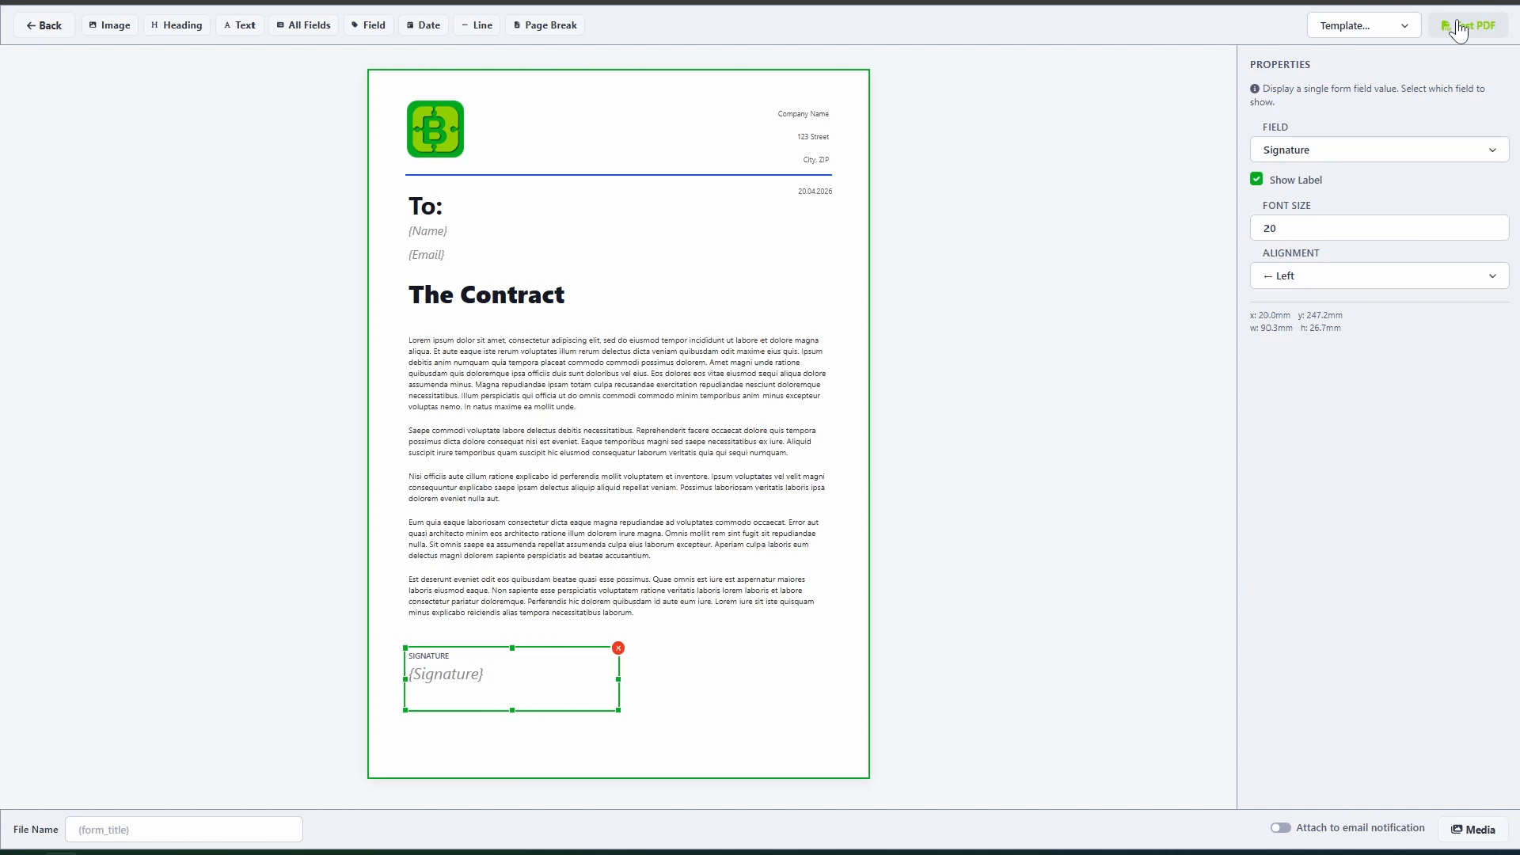
click(1302, 181)
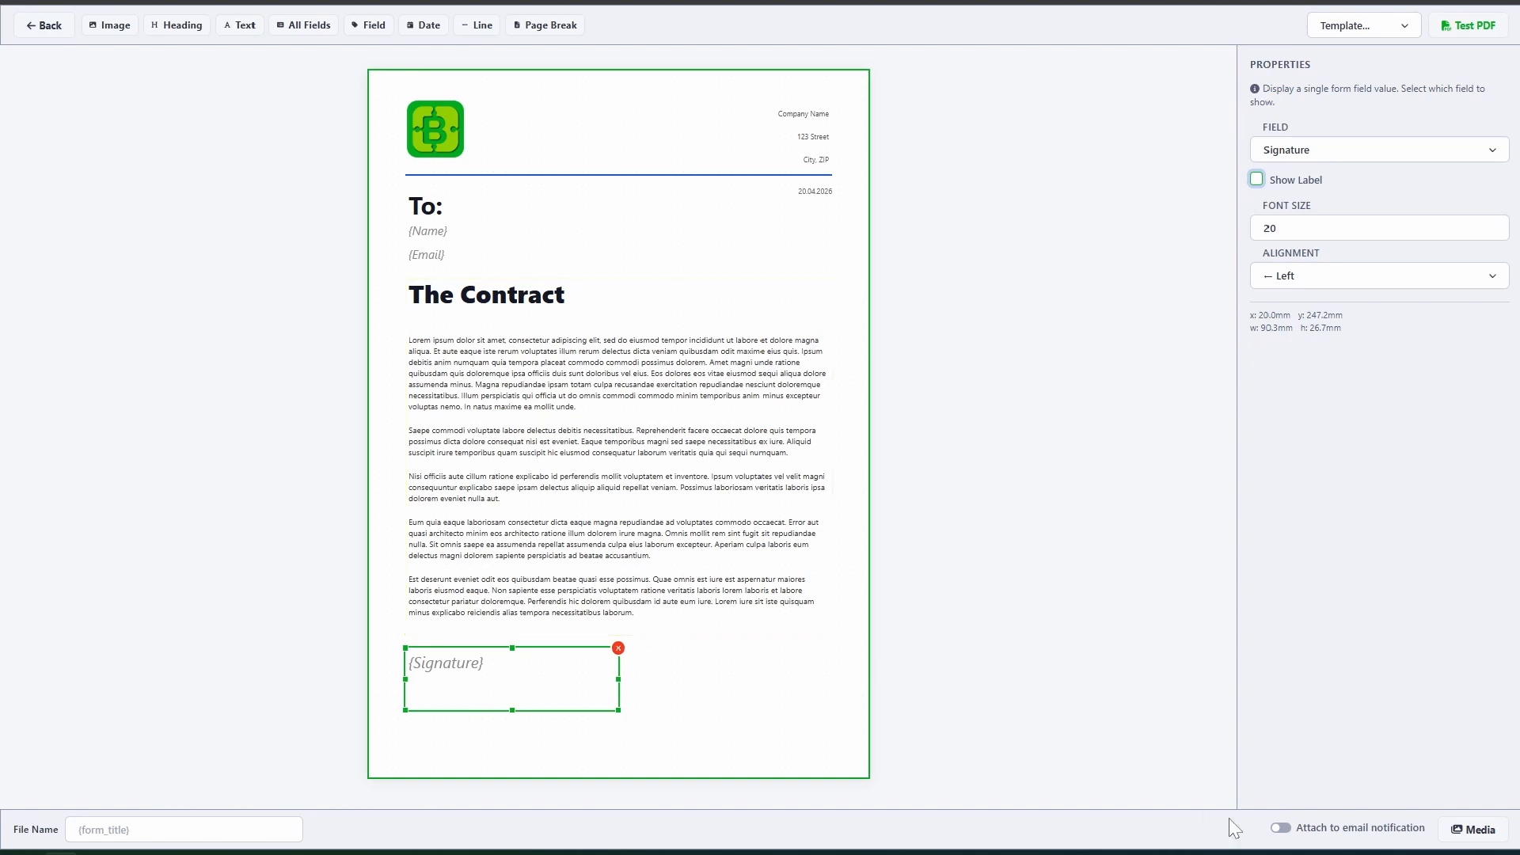
Enable attaching the PDF to the email notification and return to the Contract form editor
click(1280, 828)
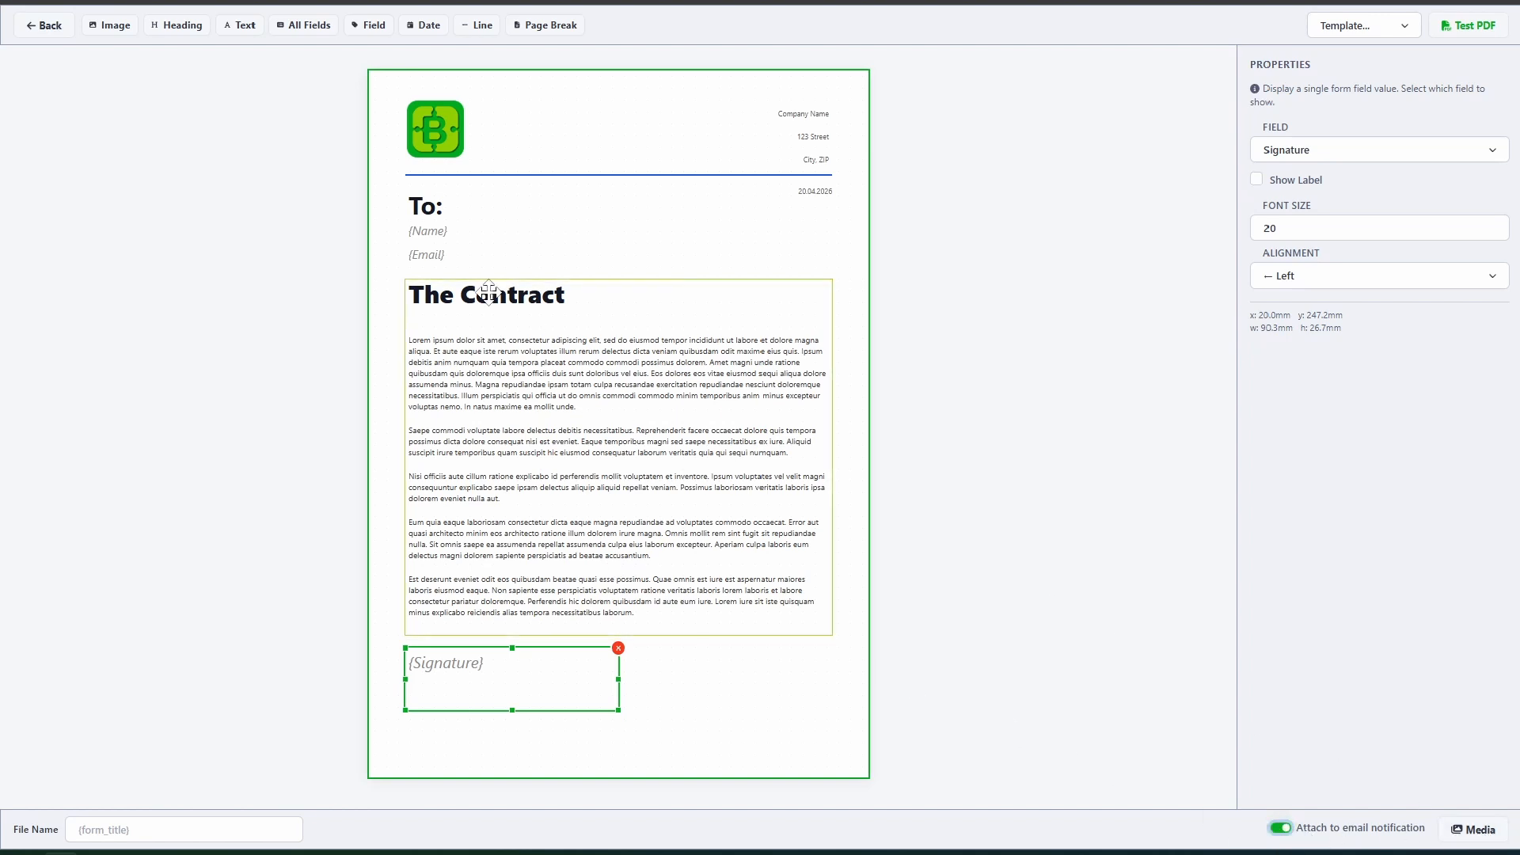
click(42, 28)
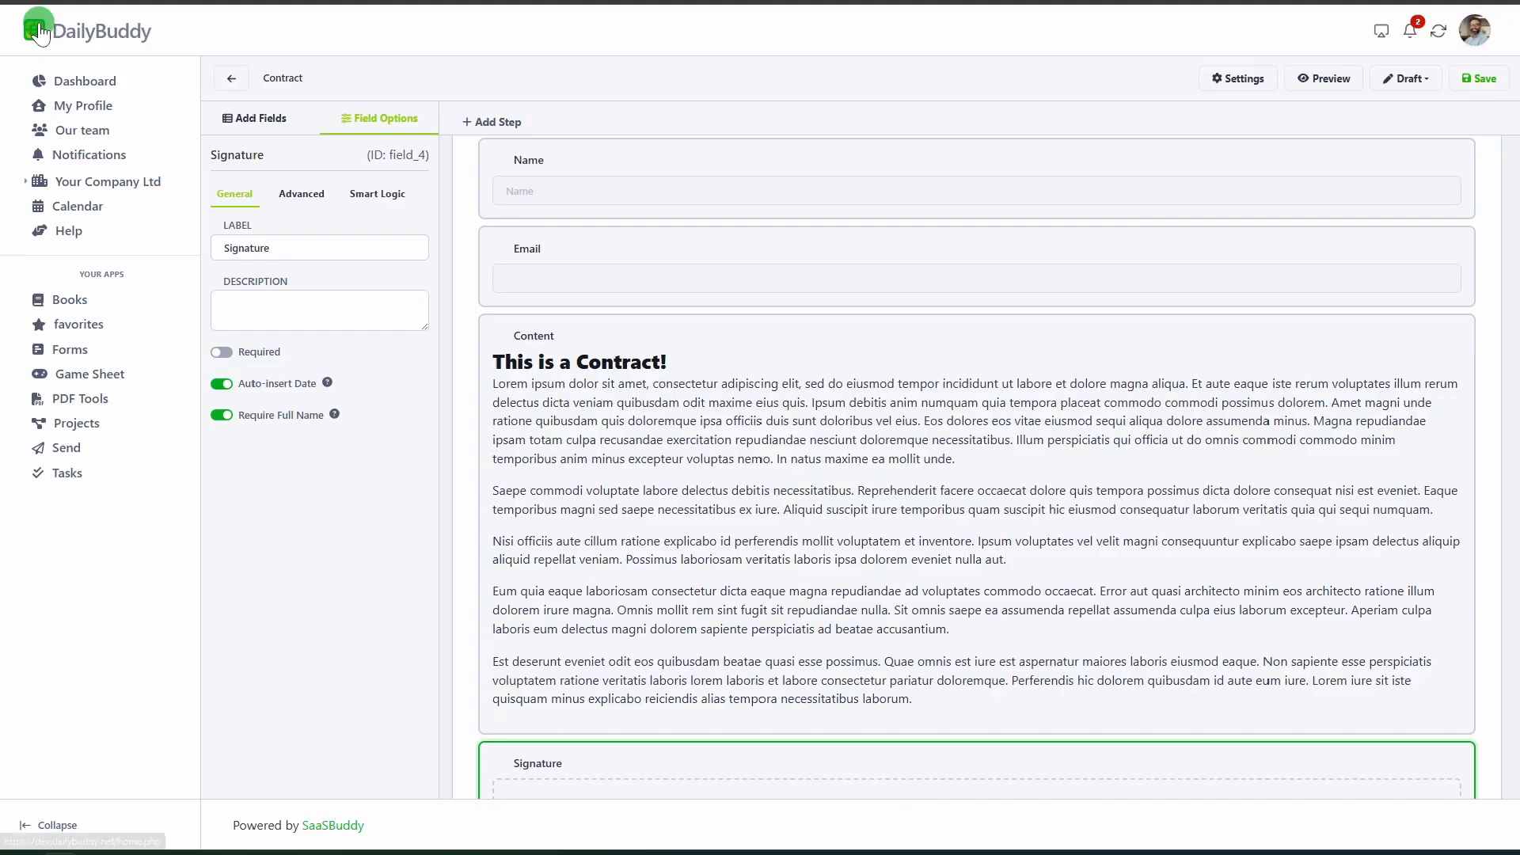